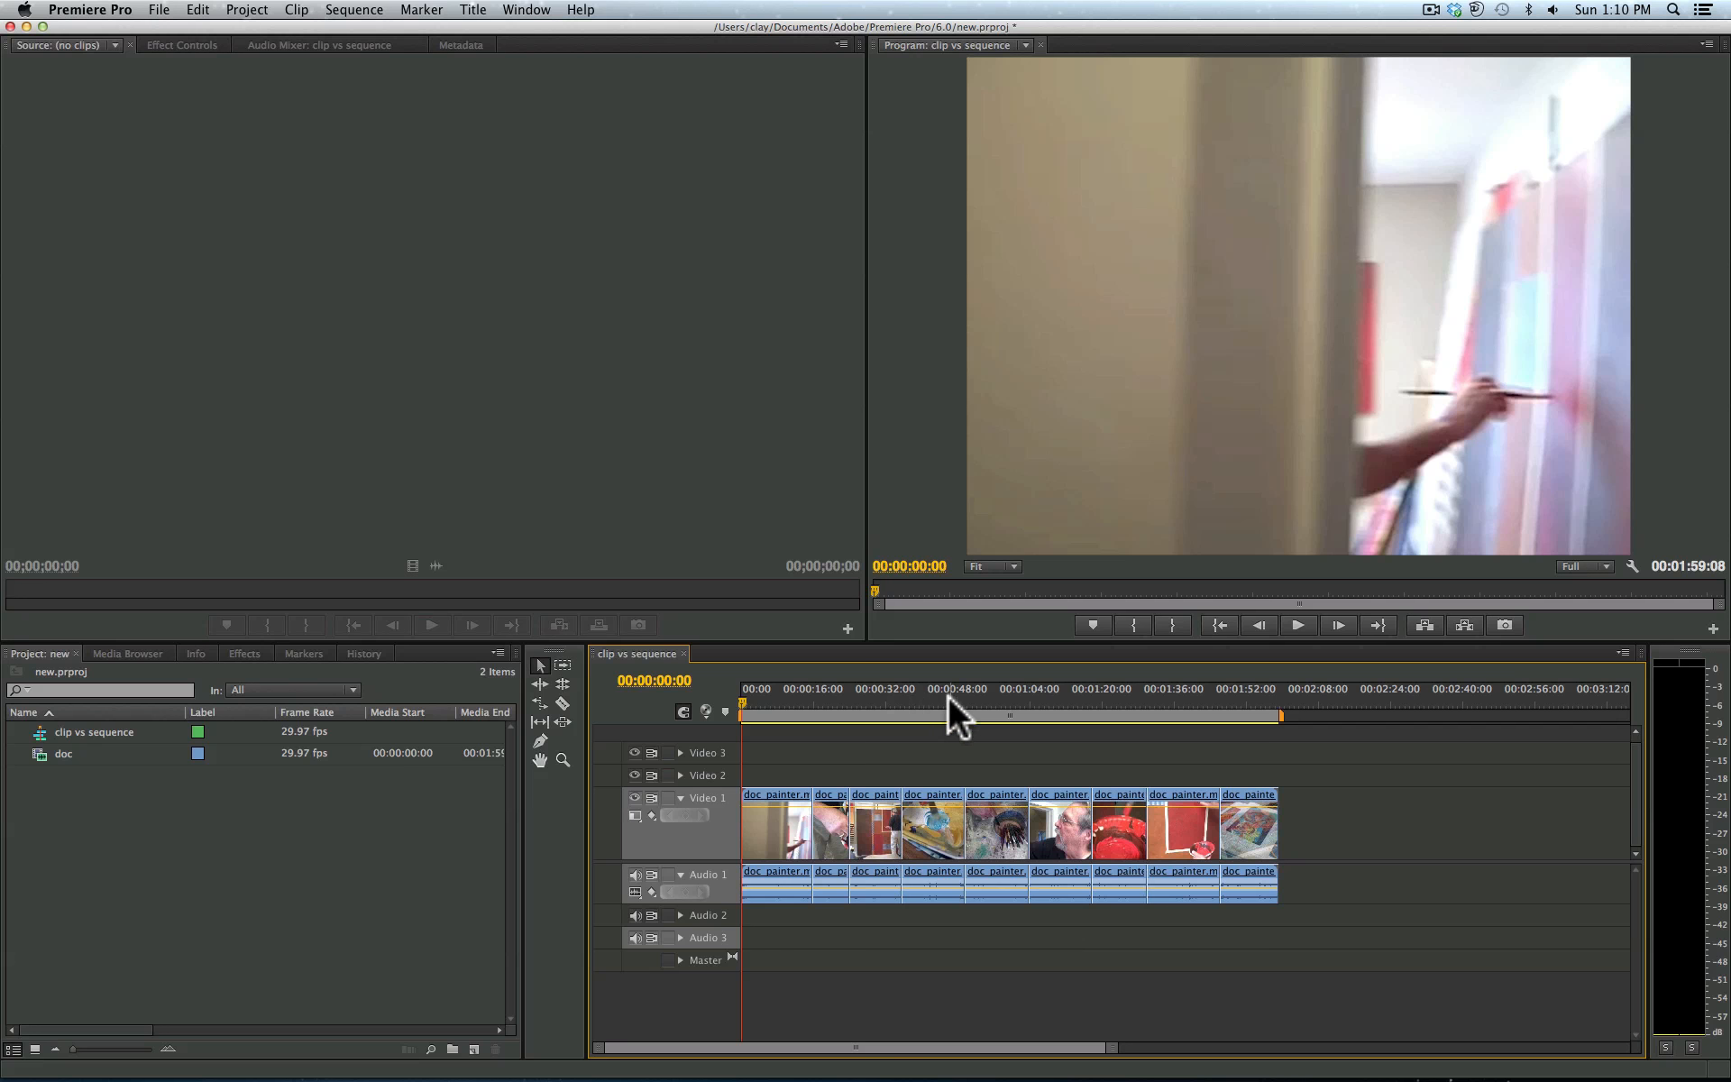
pyautogui.click(932, 822)
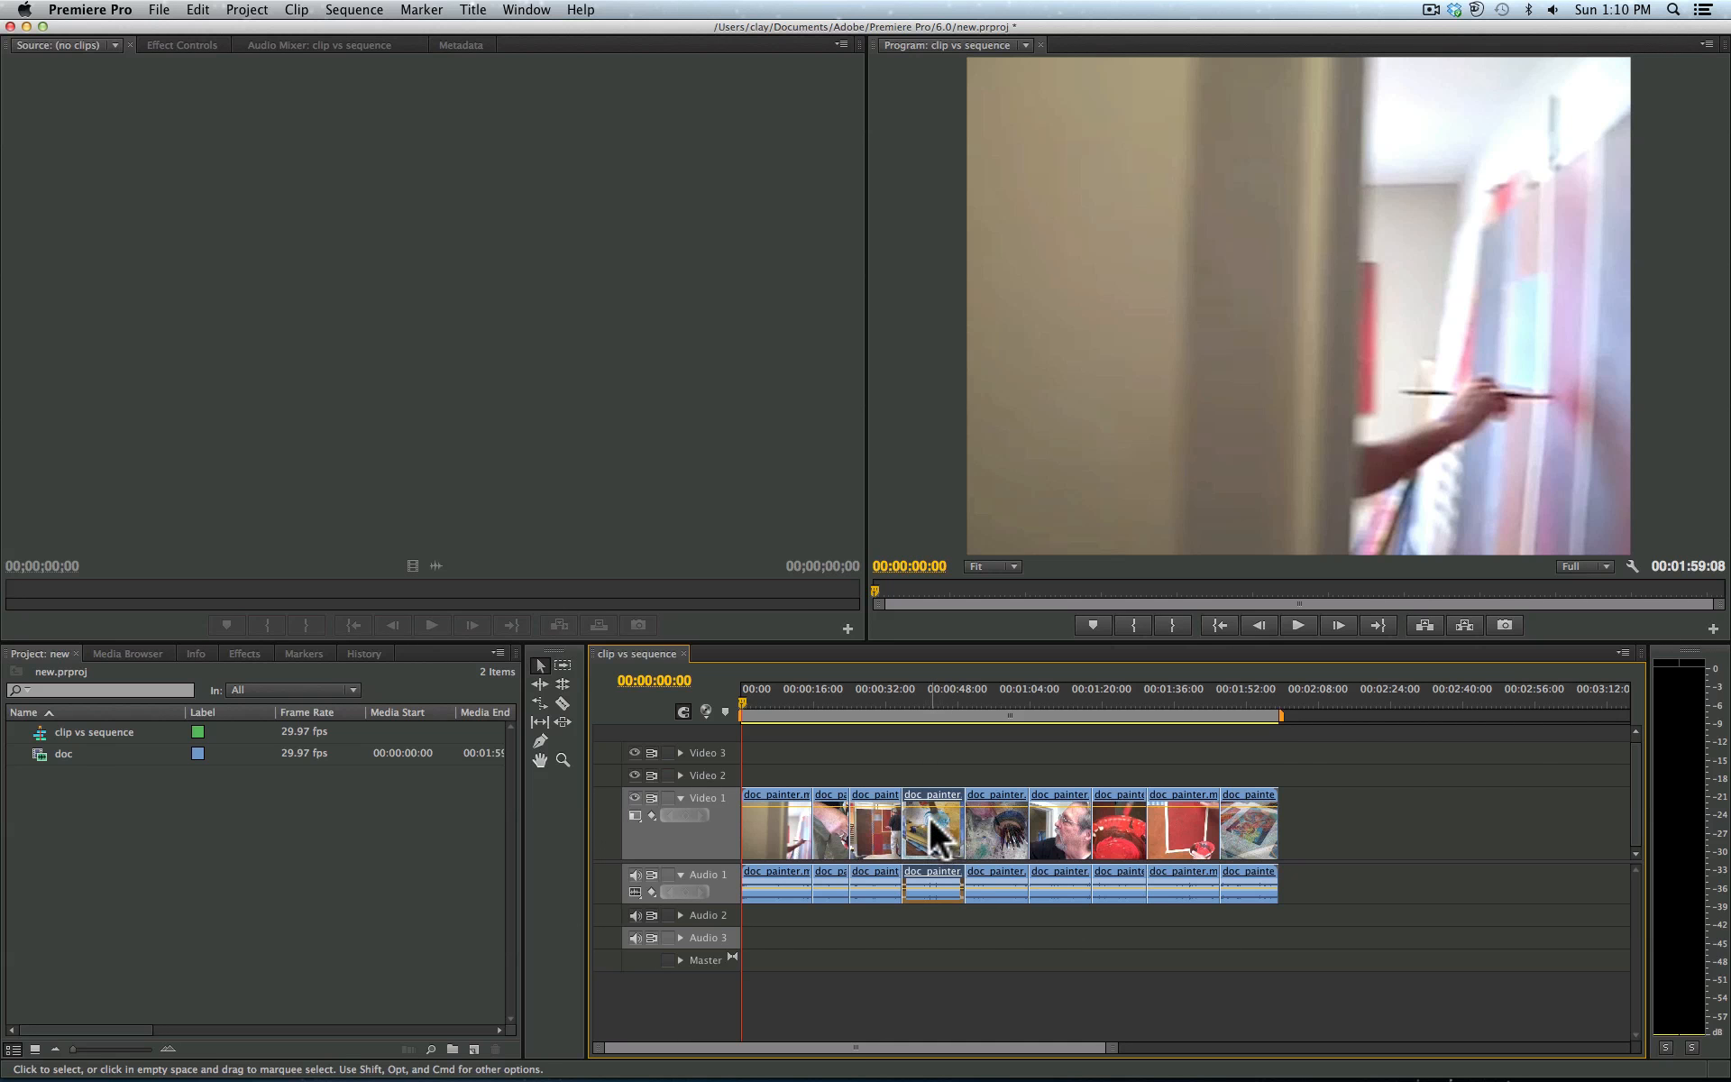
pyautogui.rightClick(931, 825)
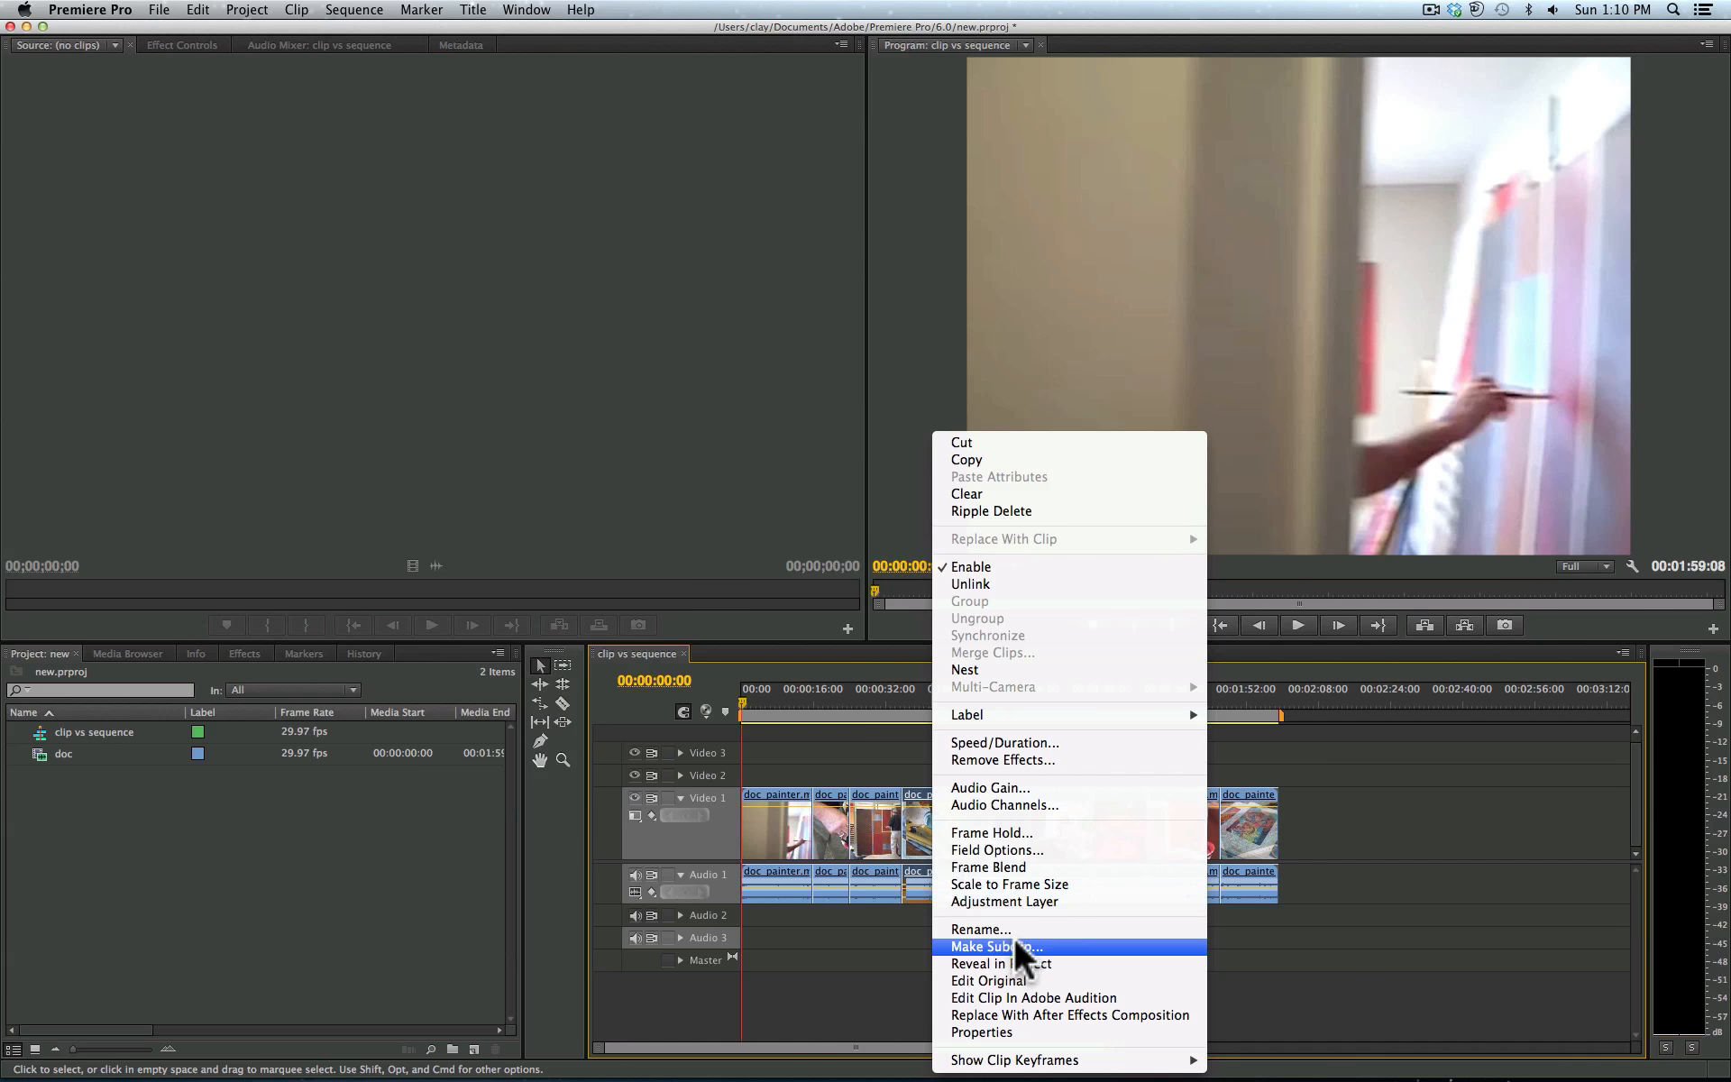
pyautogui.click(906, 732)
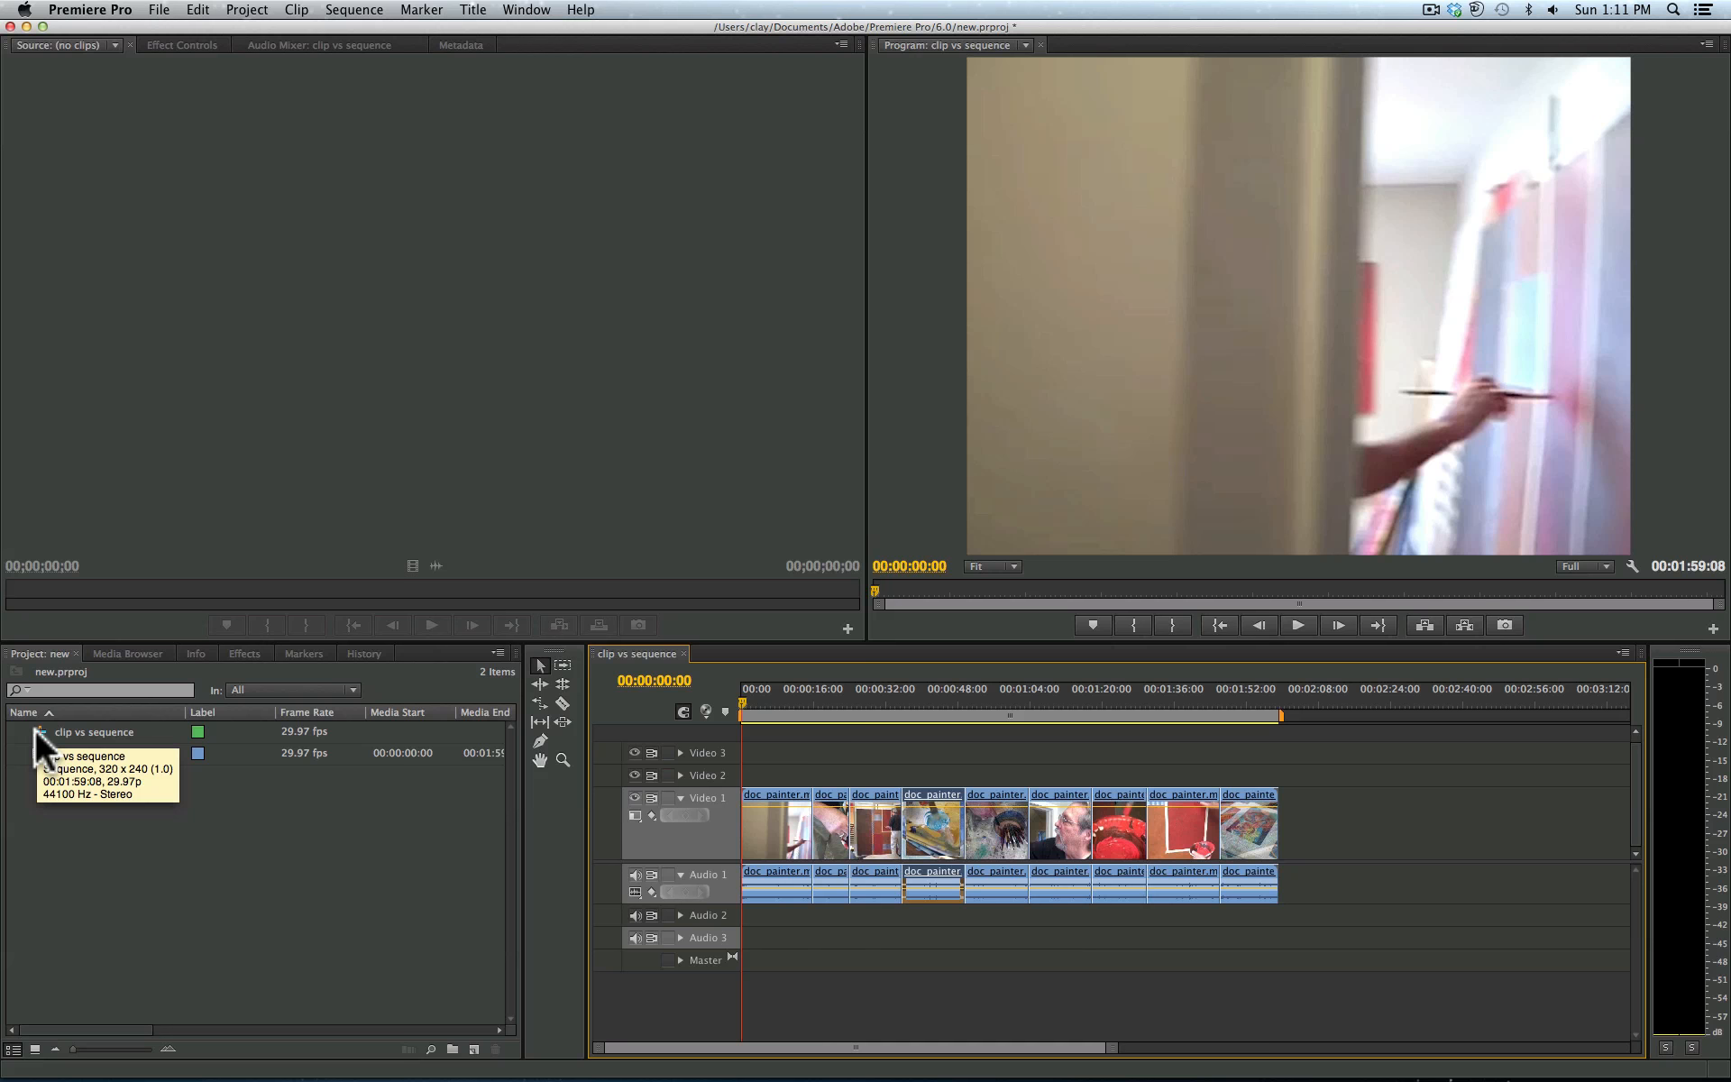
# Step: Send the entire "clip vs sequence" sequence to Adobe Audition with preview video and clip effects unrendered, overwriting the existing export directory
pyautogui.click(73, 728)
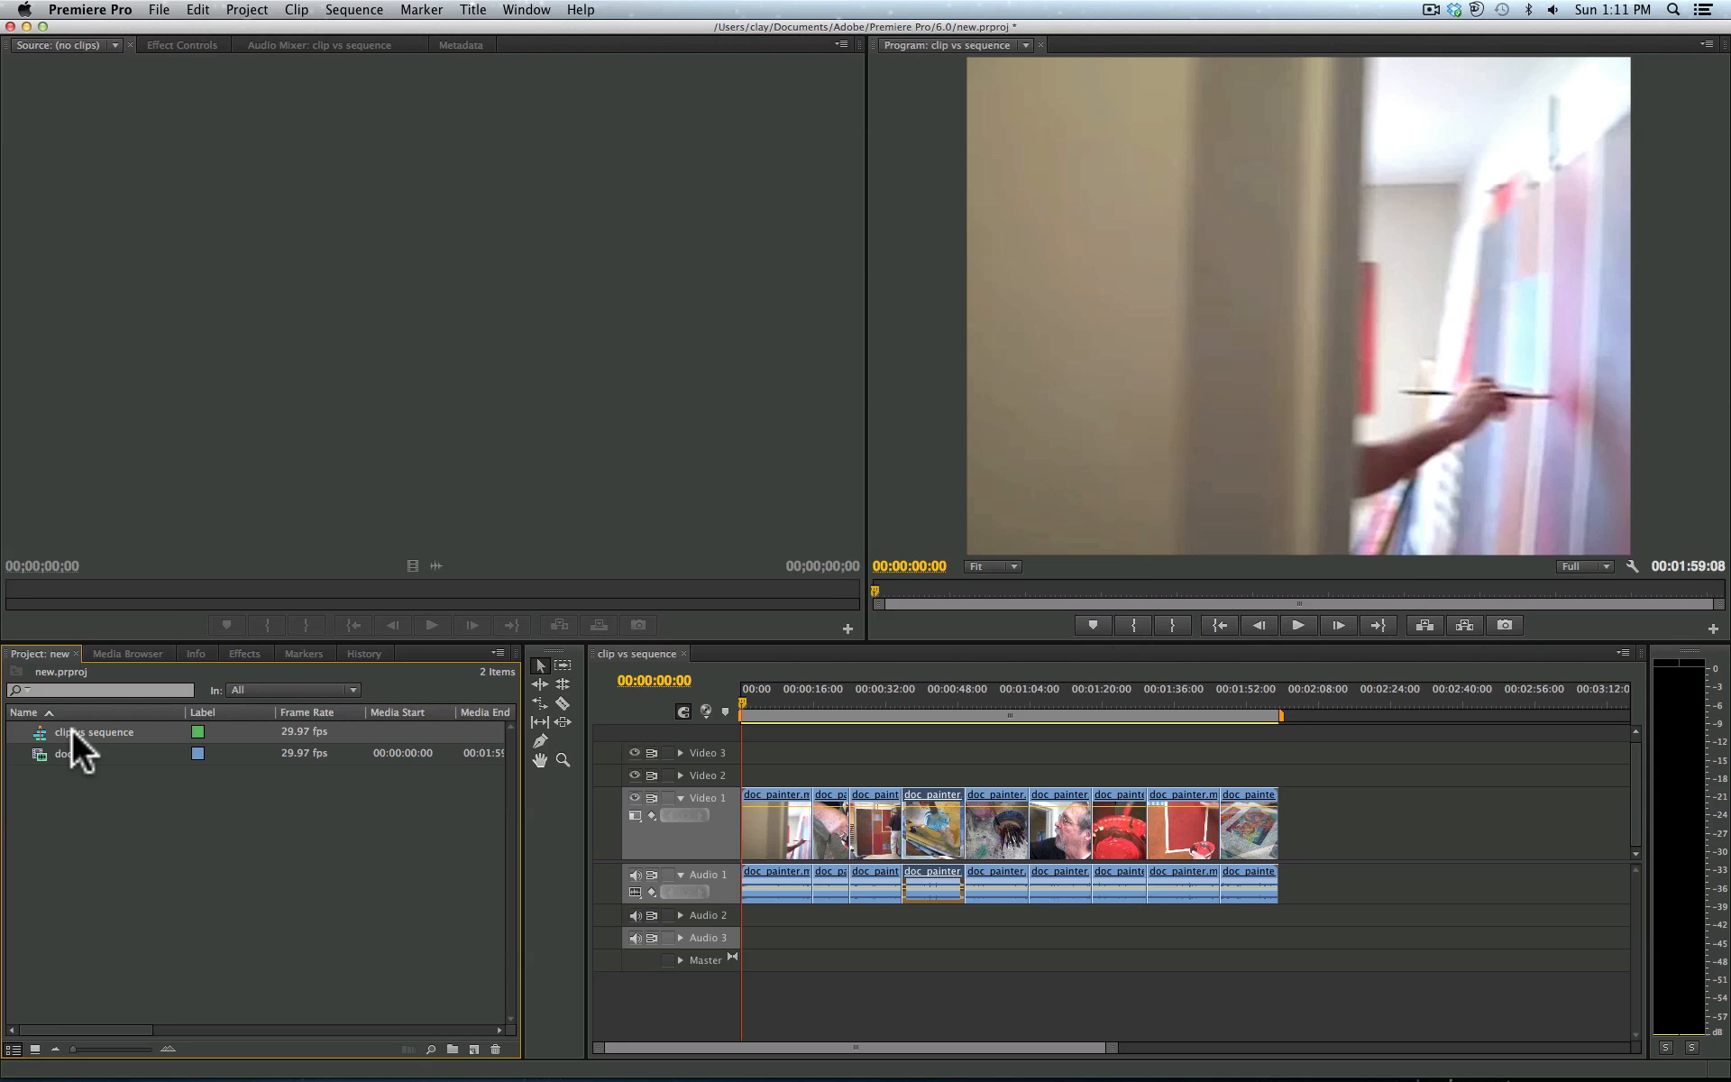
pyautogui.rightClick(36, 727)
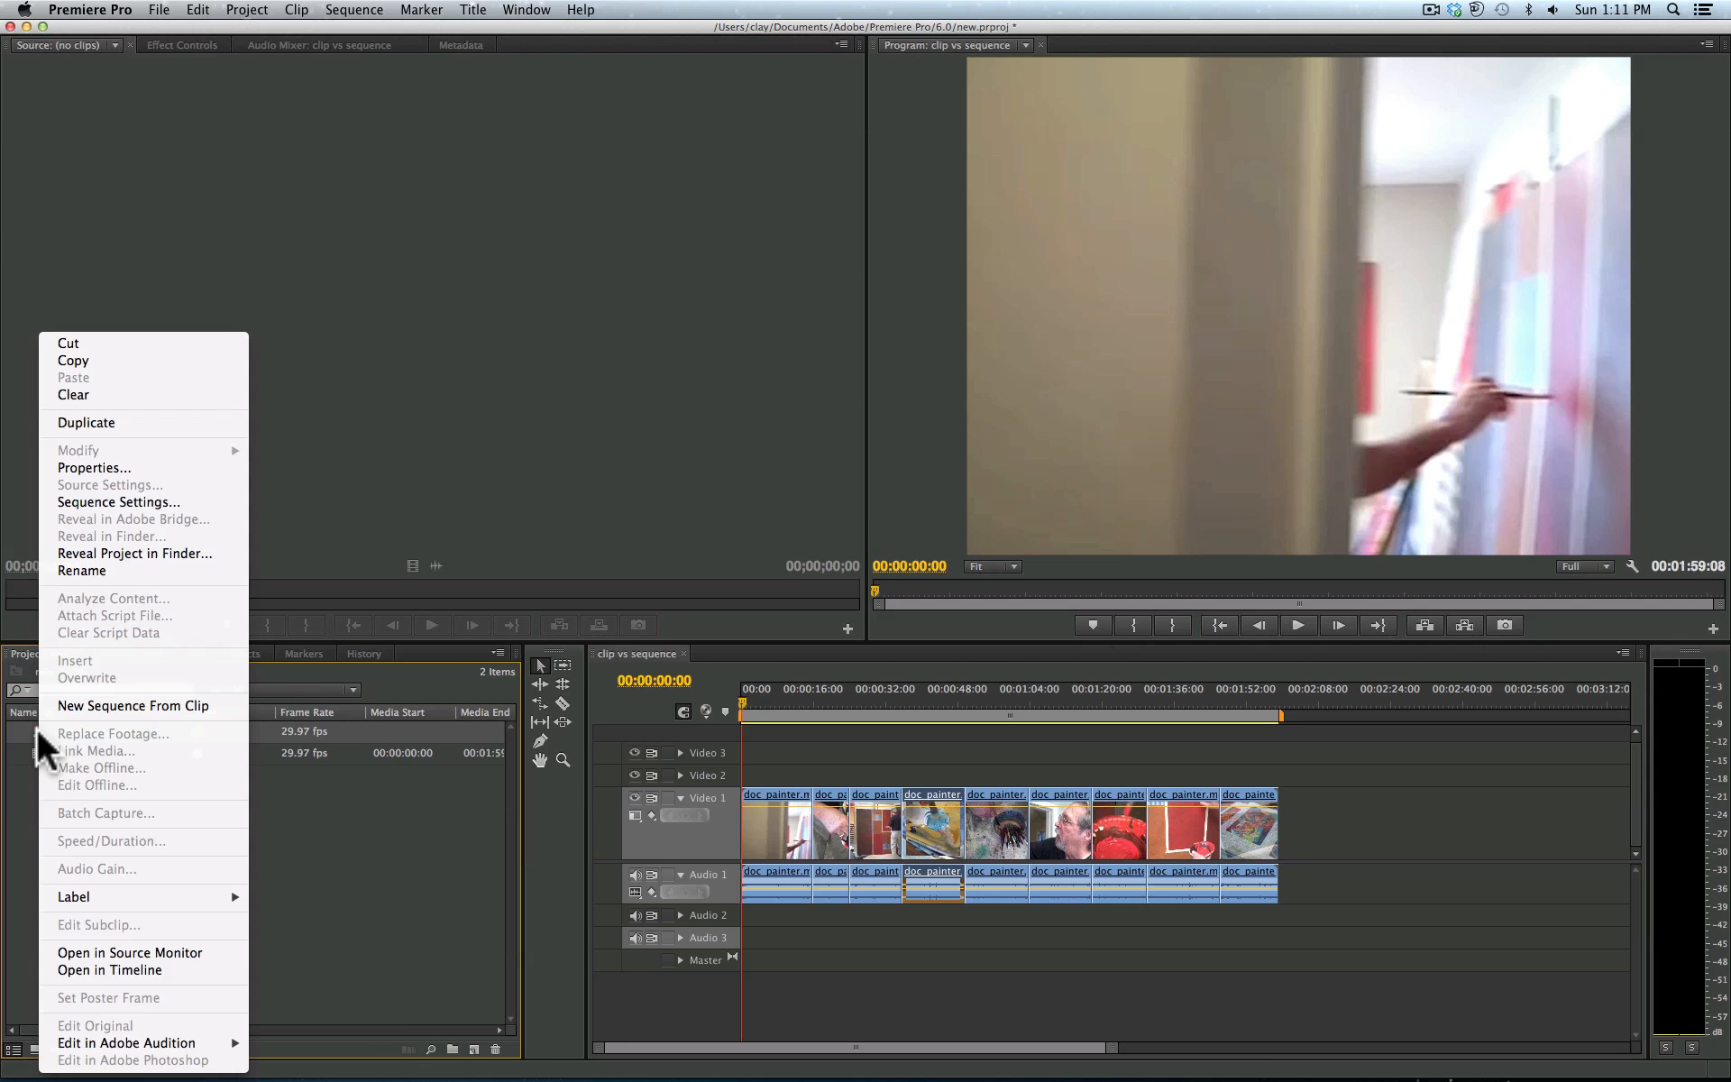
pyautogui.moveTo(216, 1039)
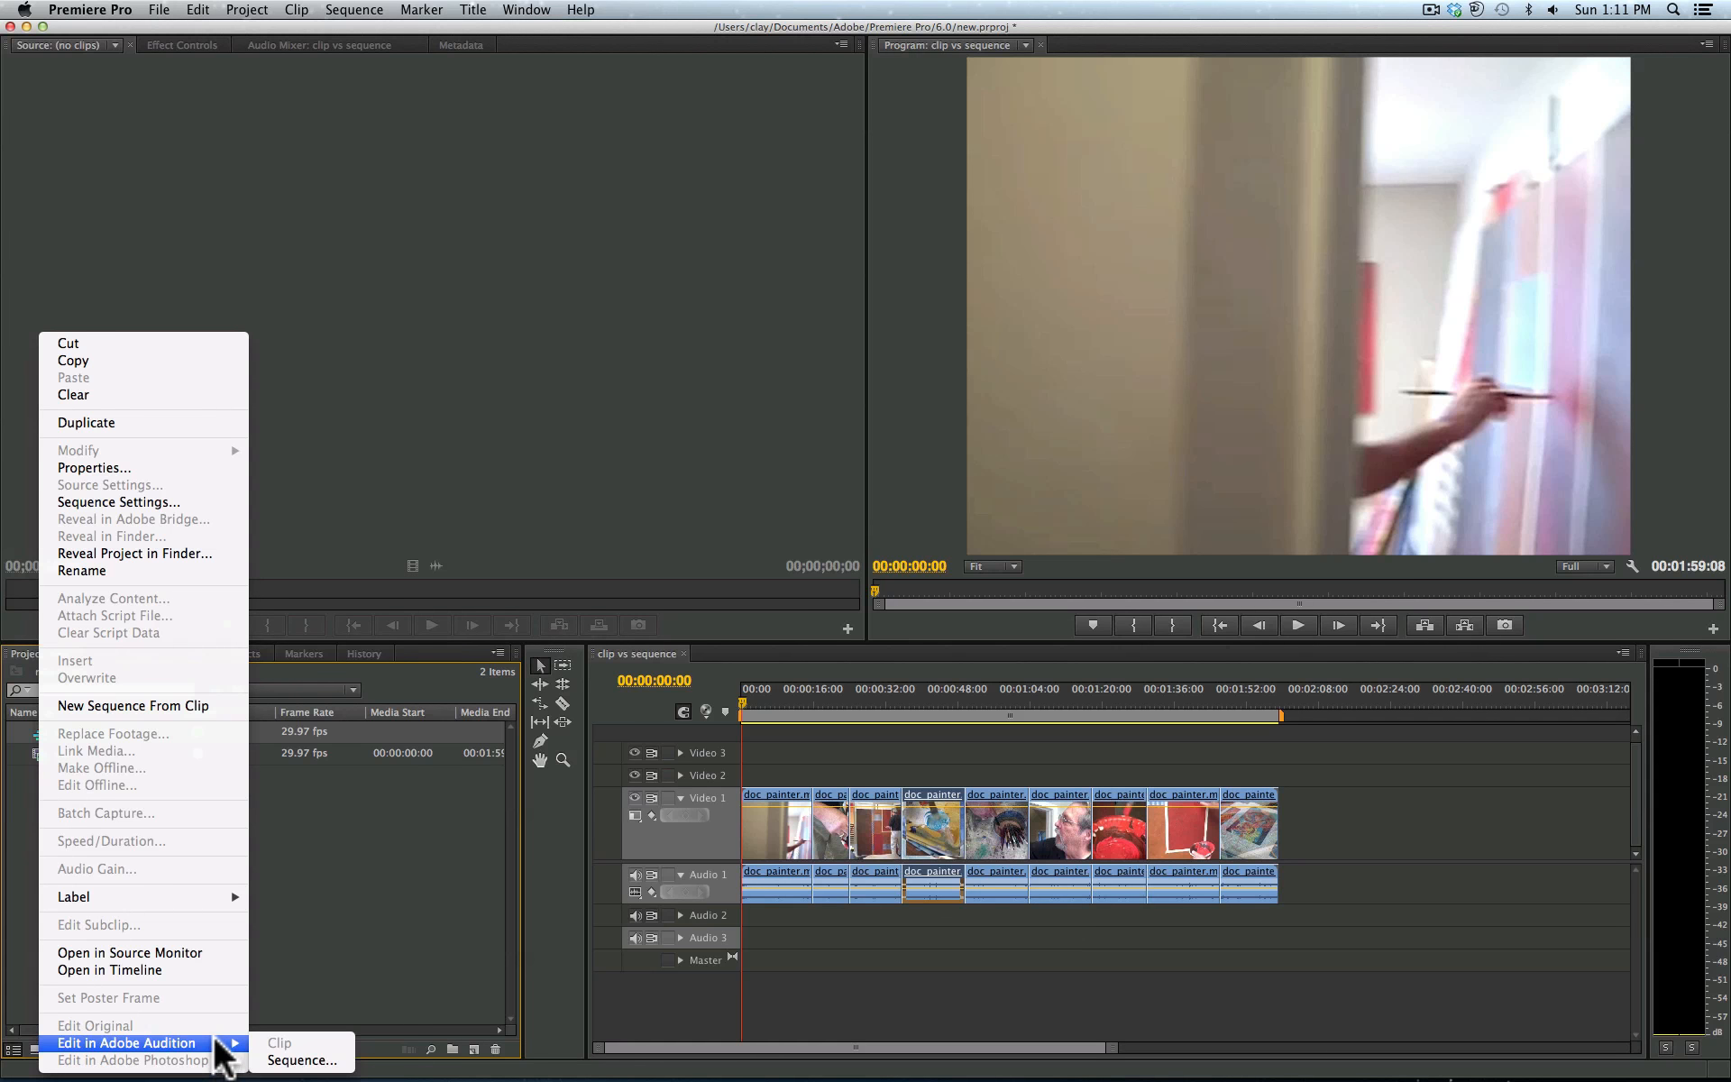
pyautogui.click(289, 1061)
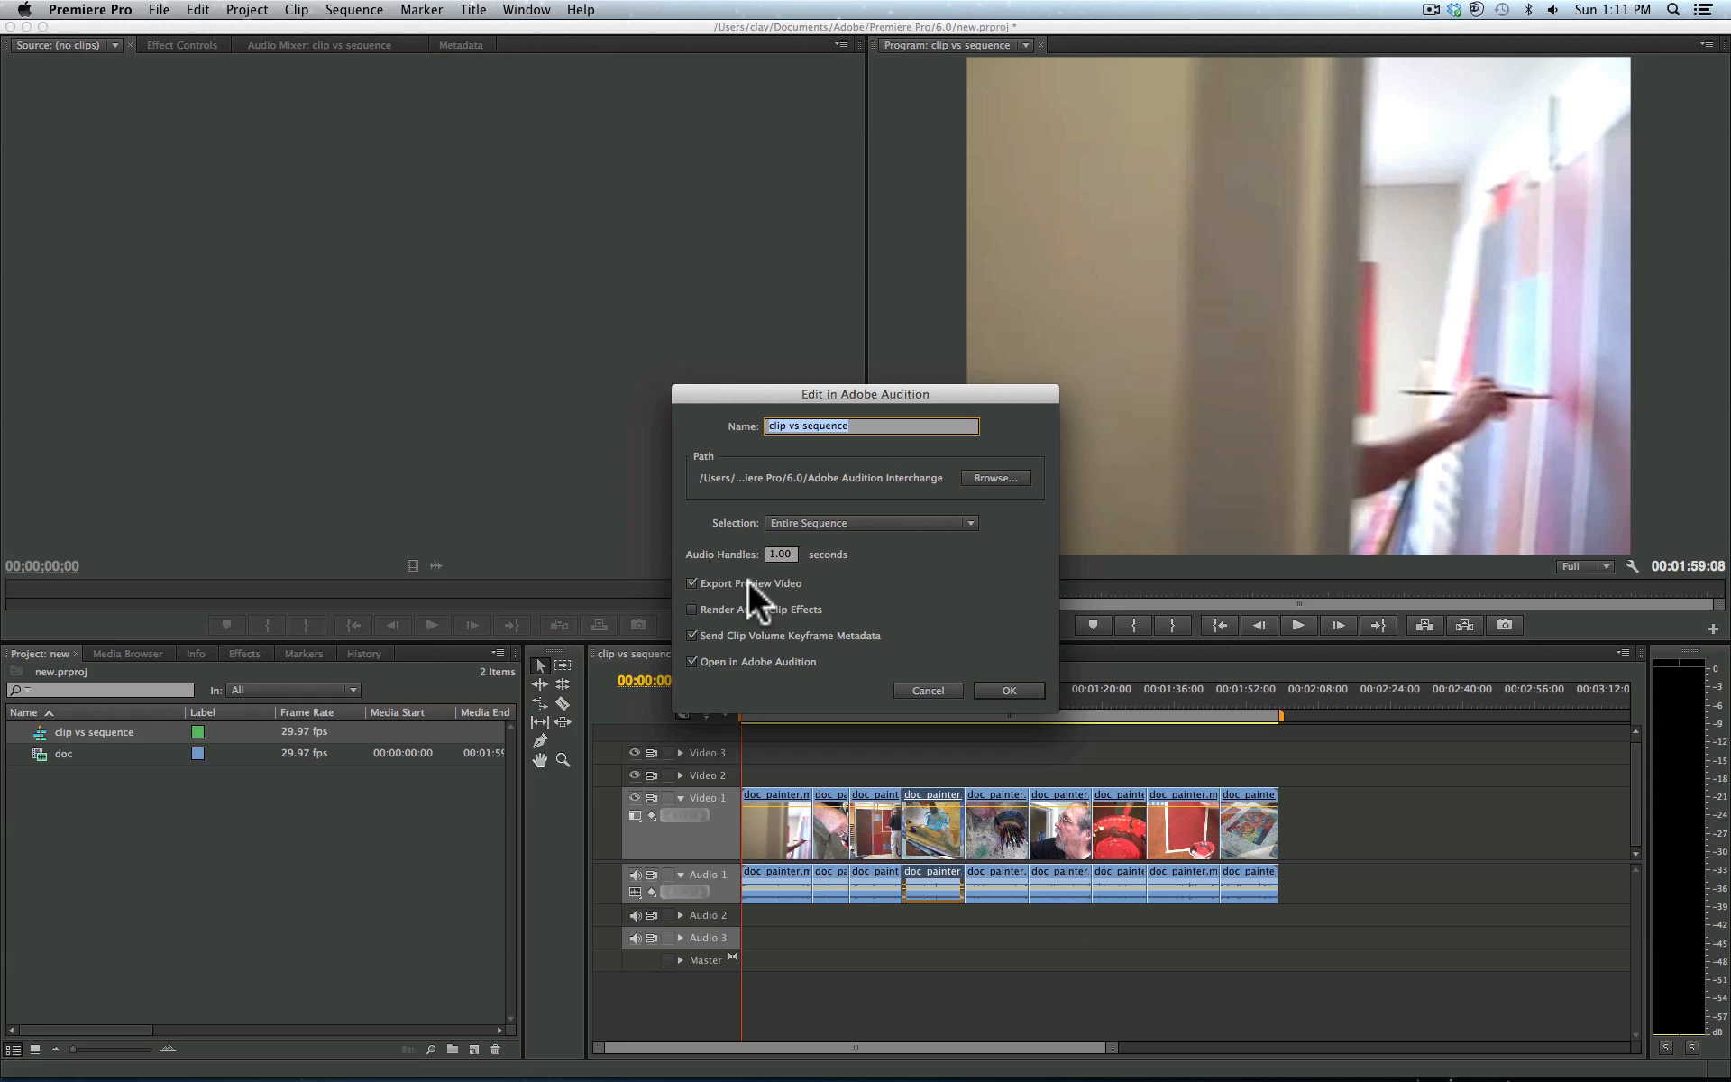
pyautogui.click(691, 609)
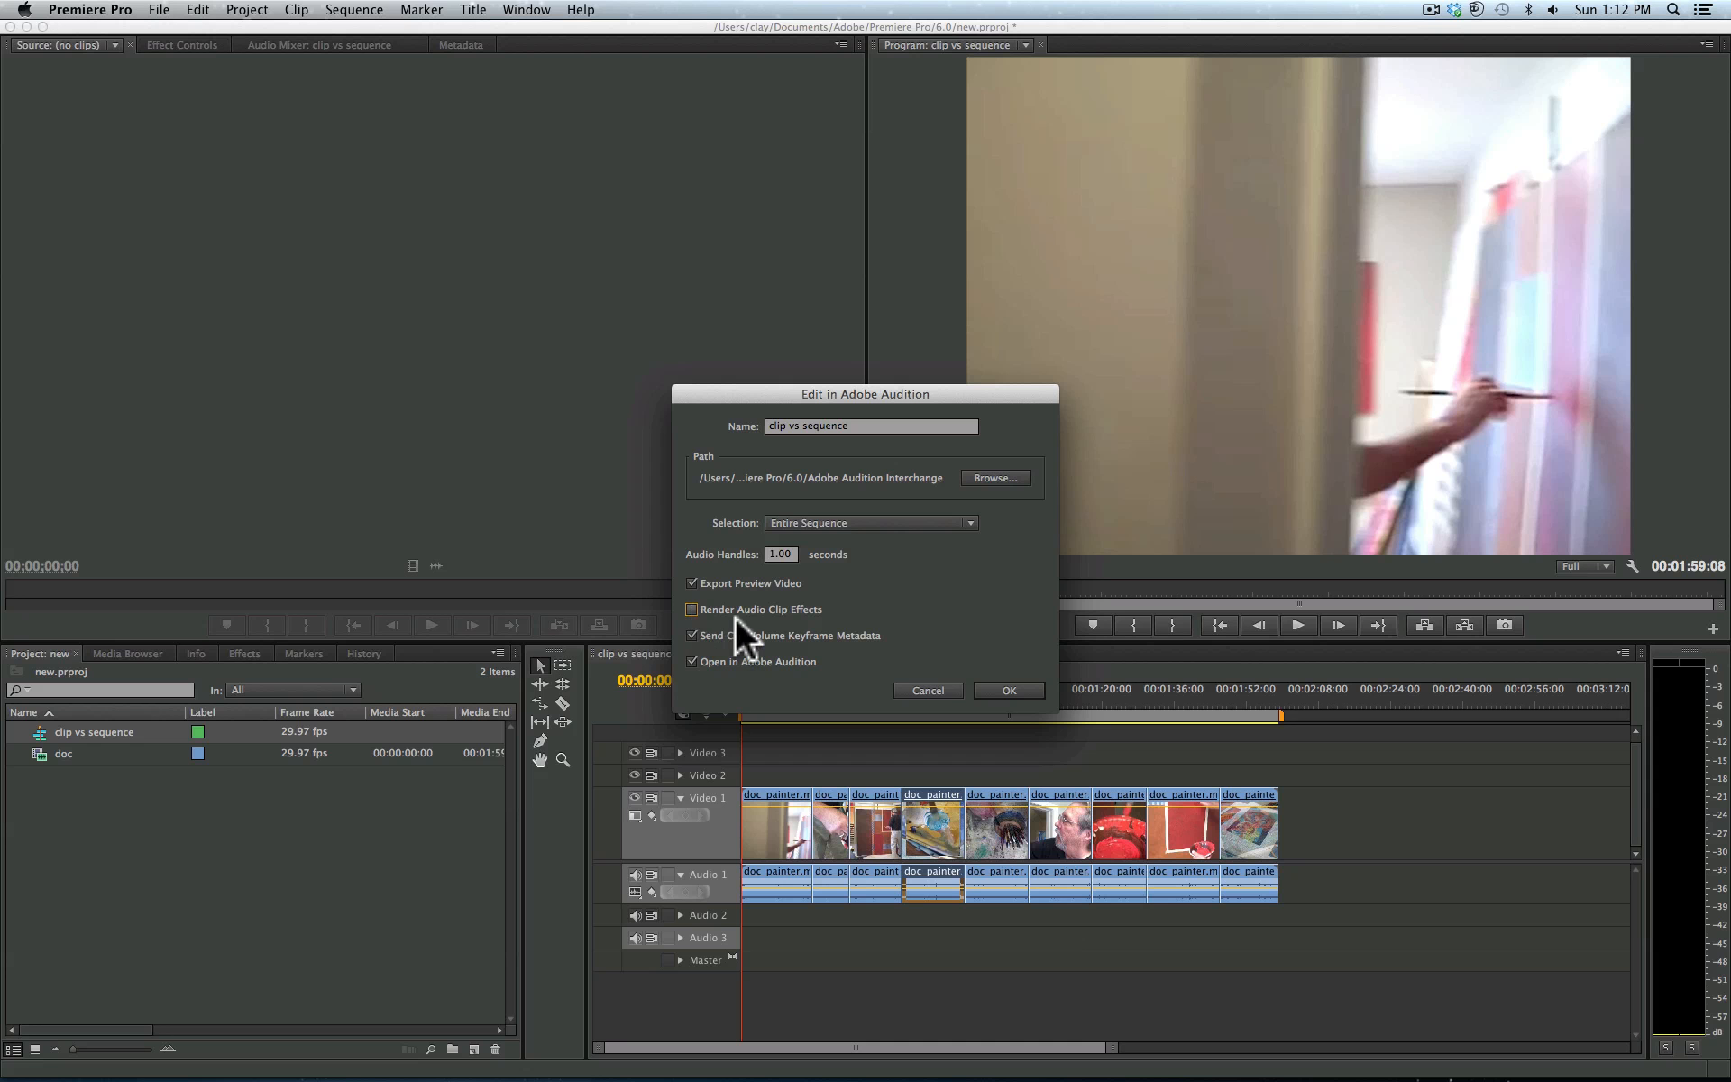
pyautogui.click(1005, 686)
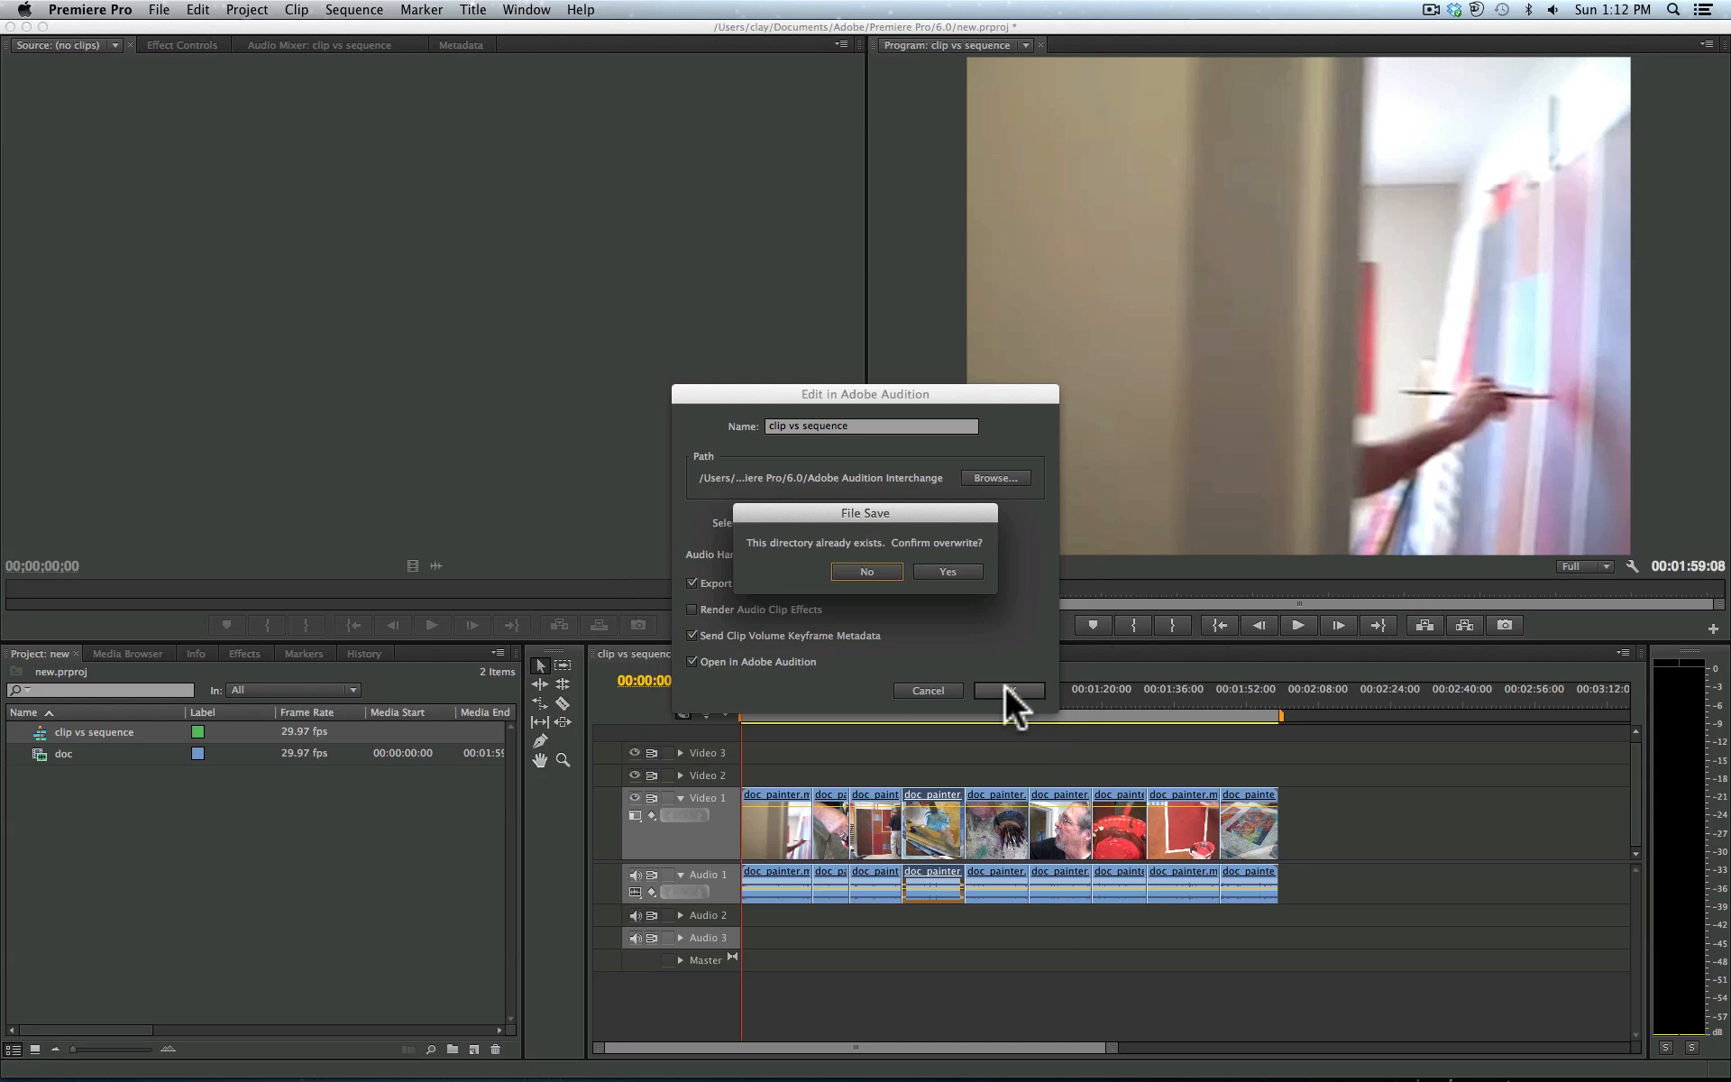
pyautogui.click(945, 570)
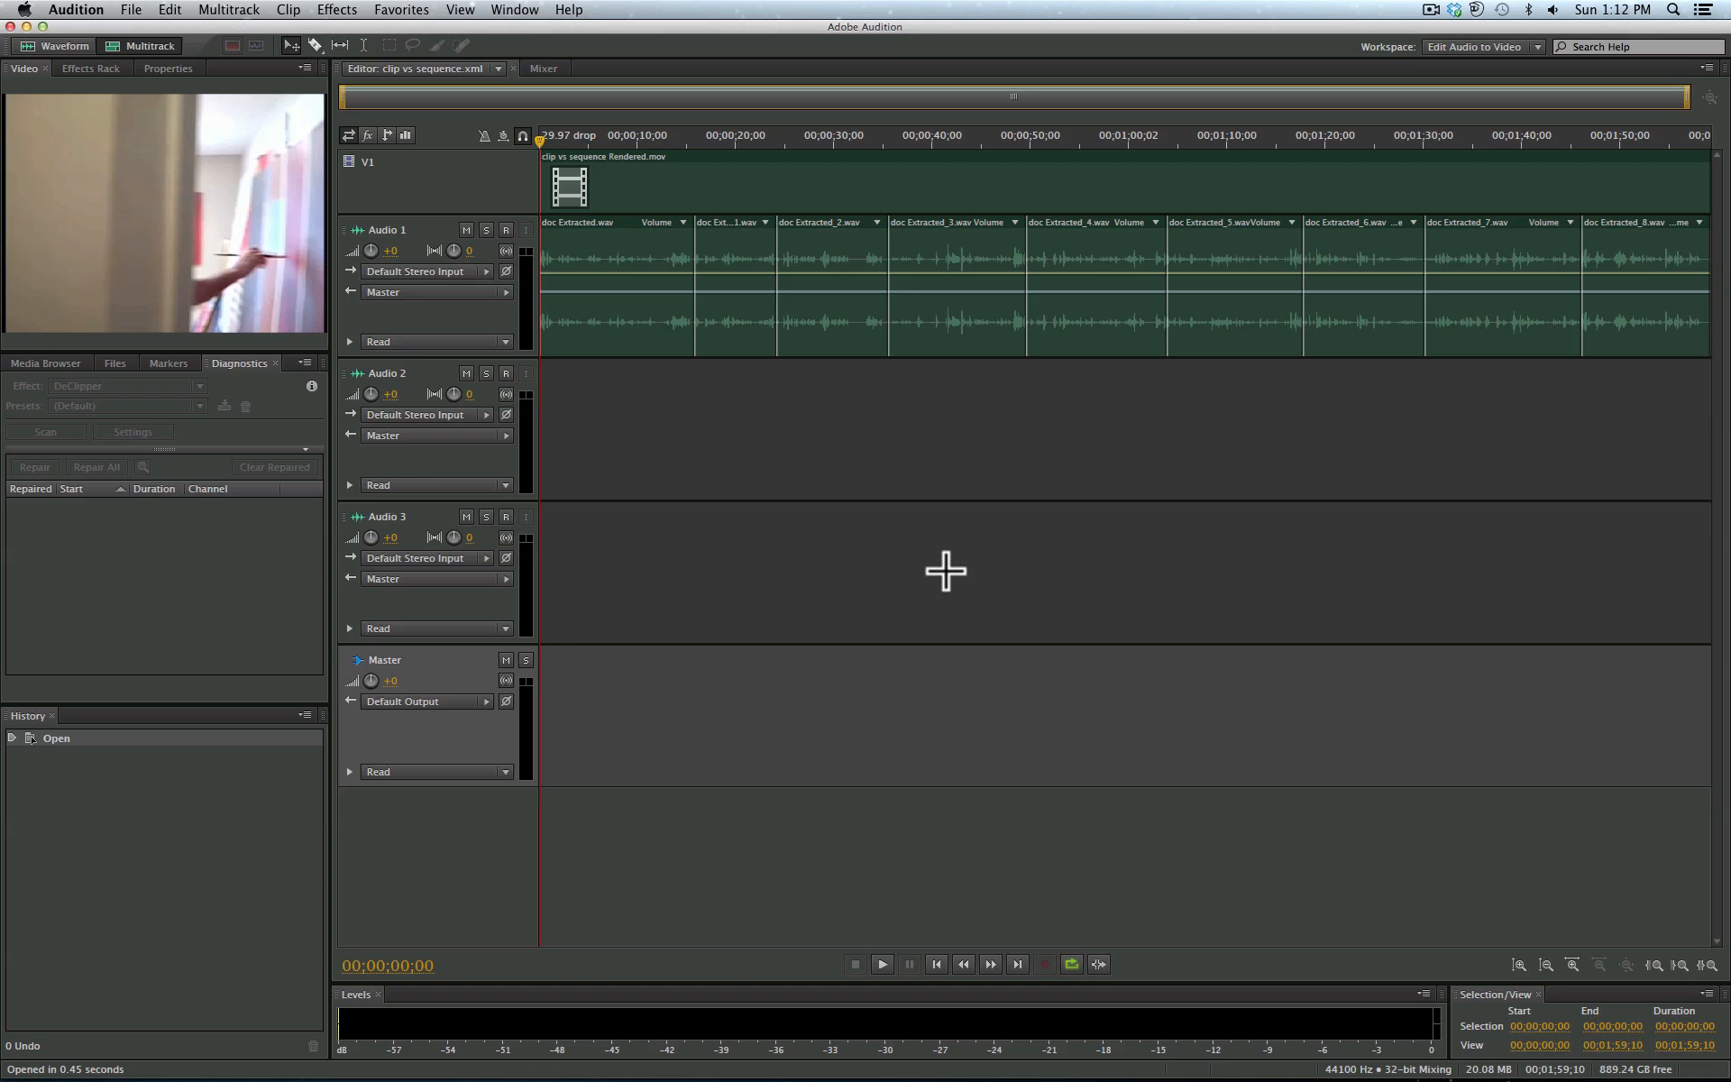
# Step: Switch to the Default workspace and play a few seconds of the session from about 28 seconds in
pyautogui.click(1448, 40)
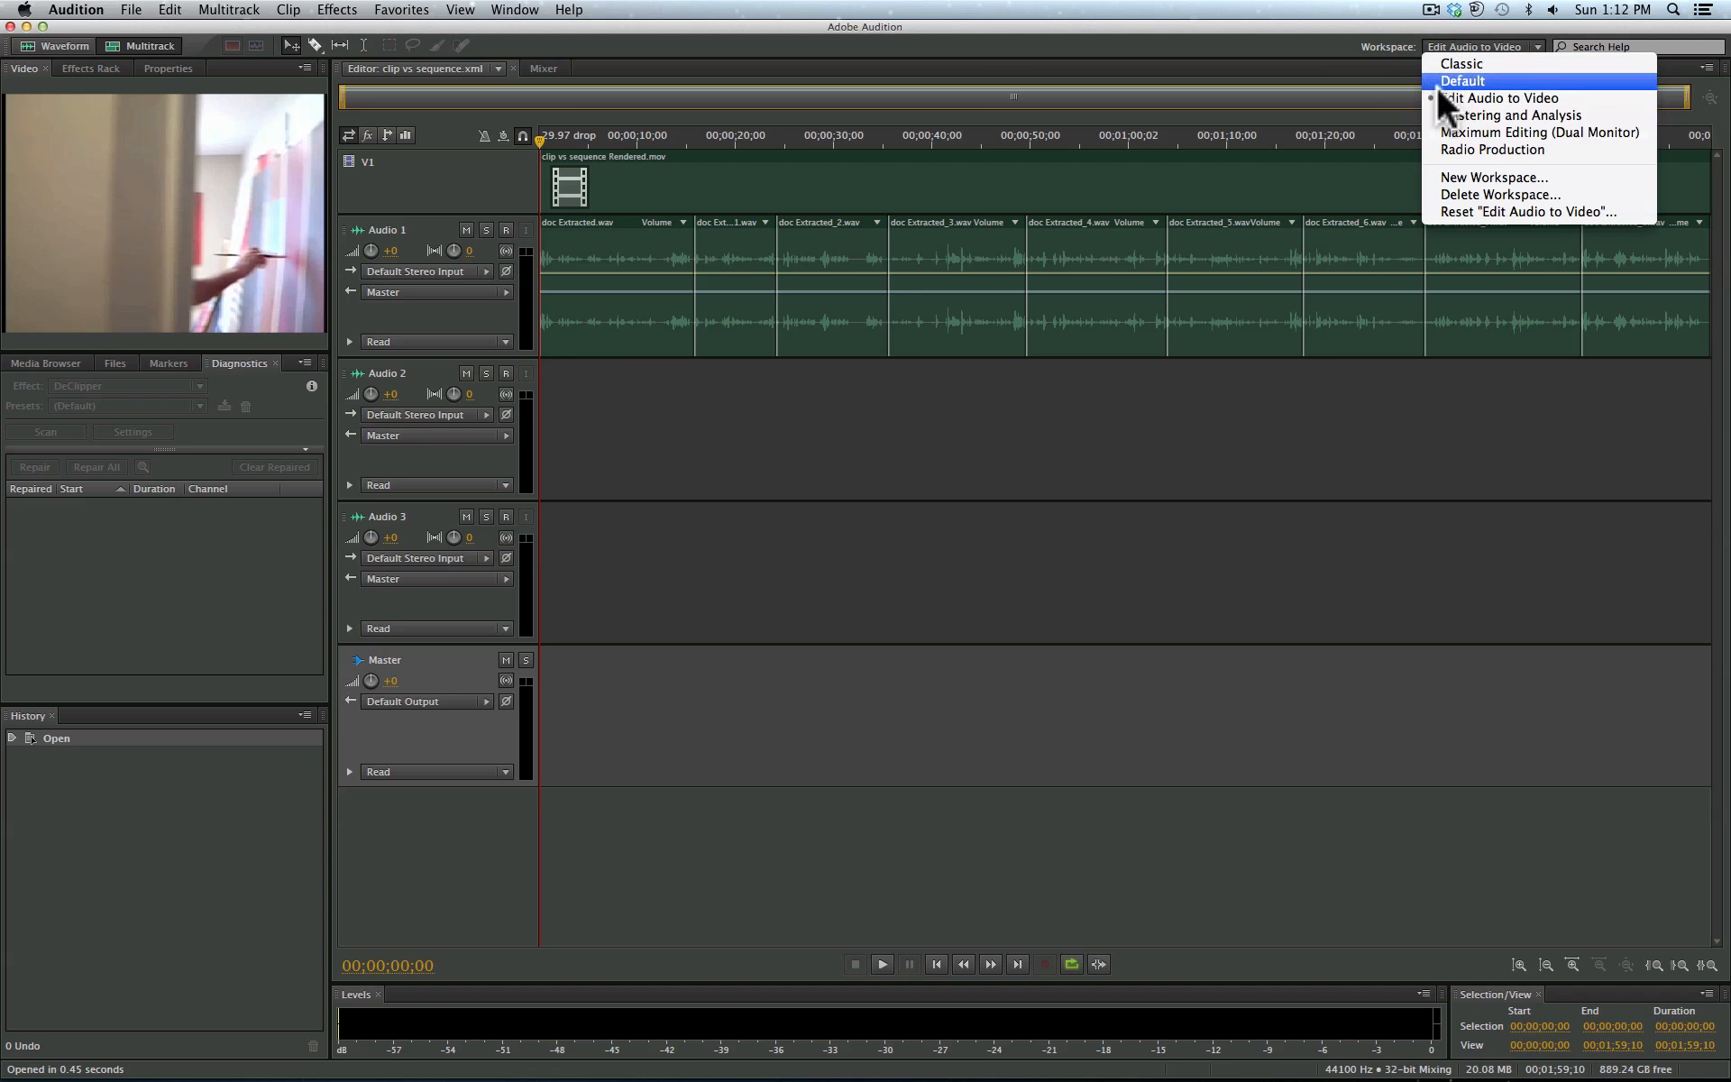
pyautogui.click(1439, 83)
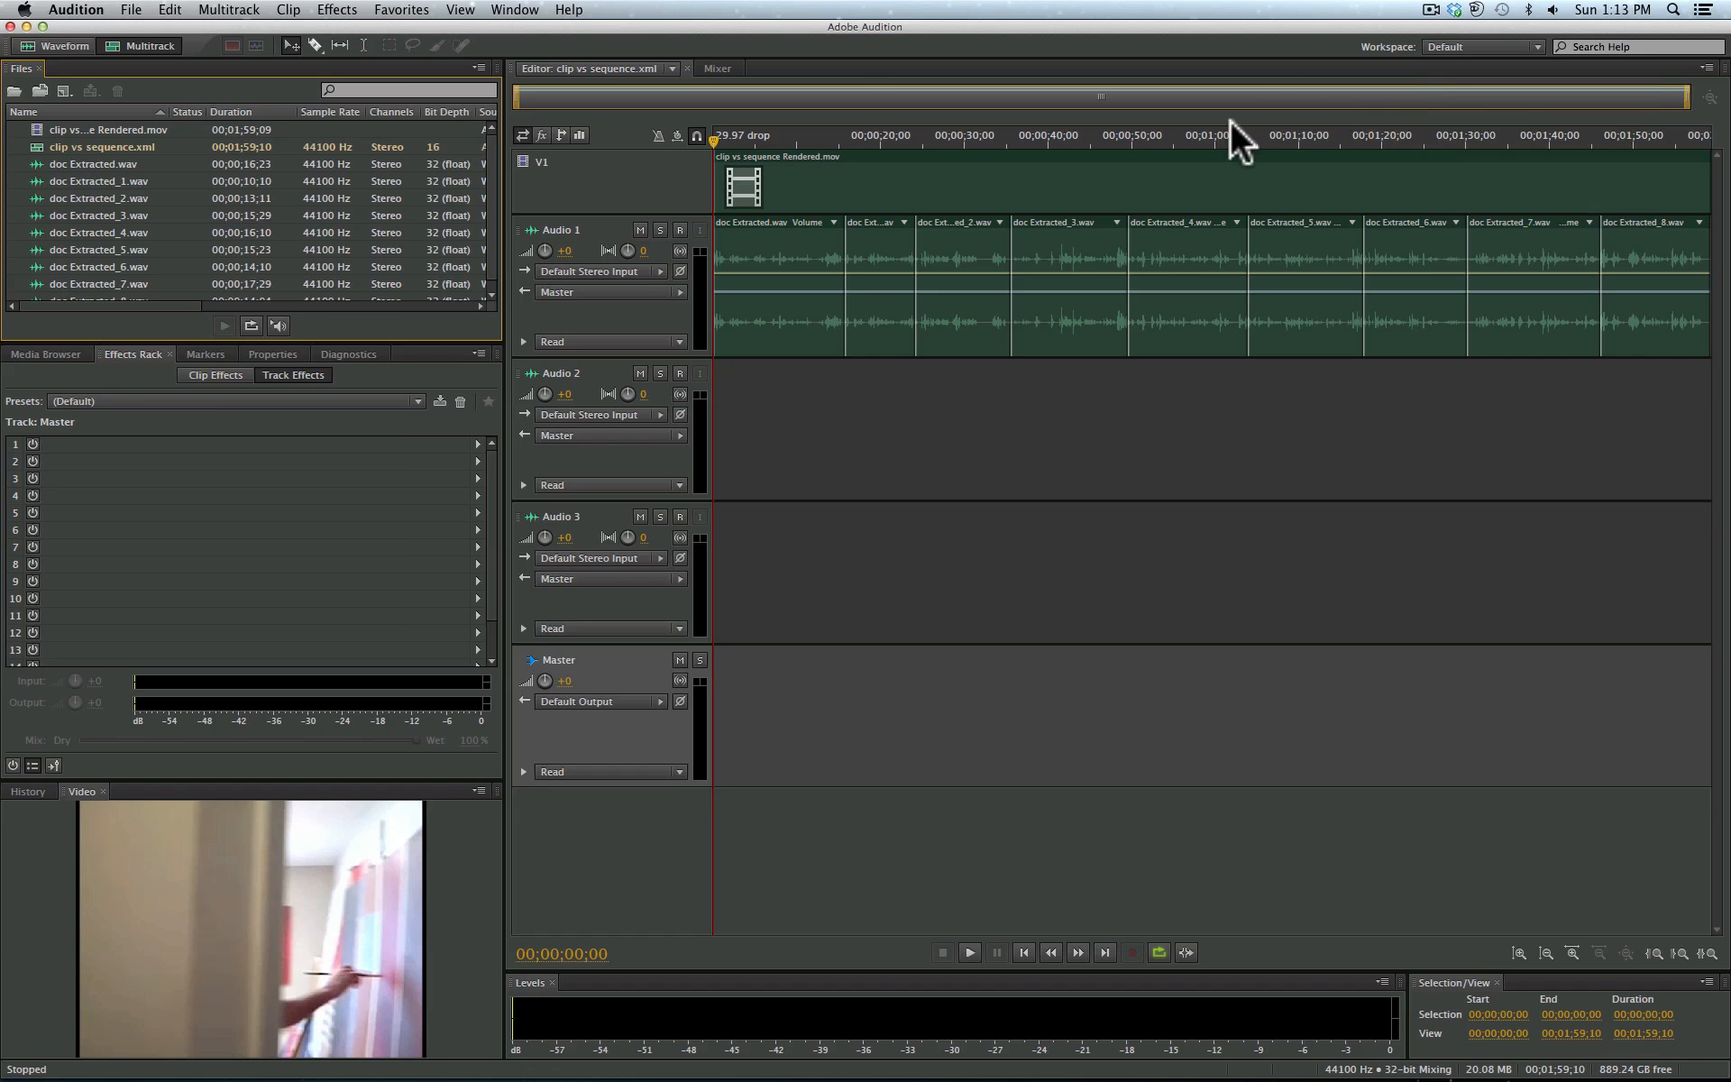
pyautogui.click(949, 134)
pyautogui.press('space')
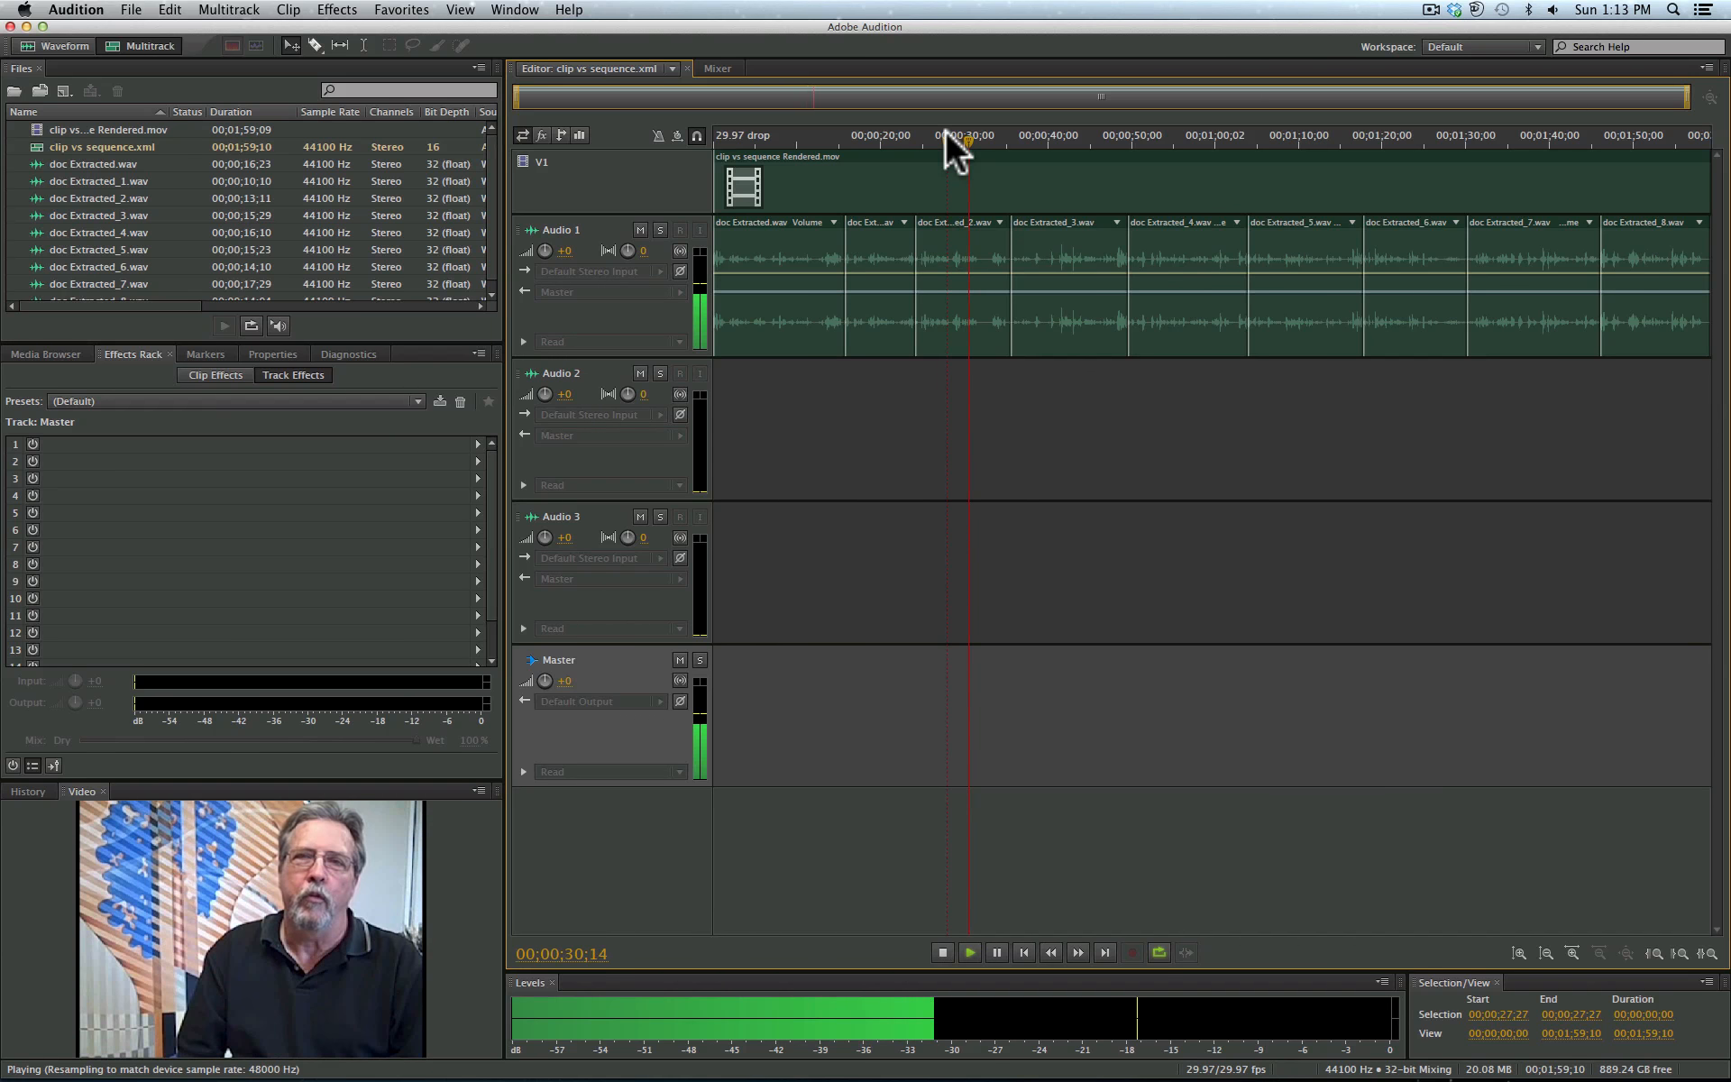
pyautogui.press('space')
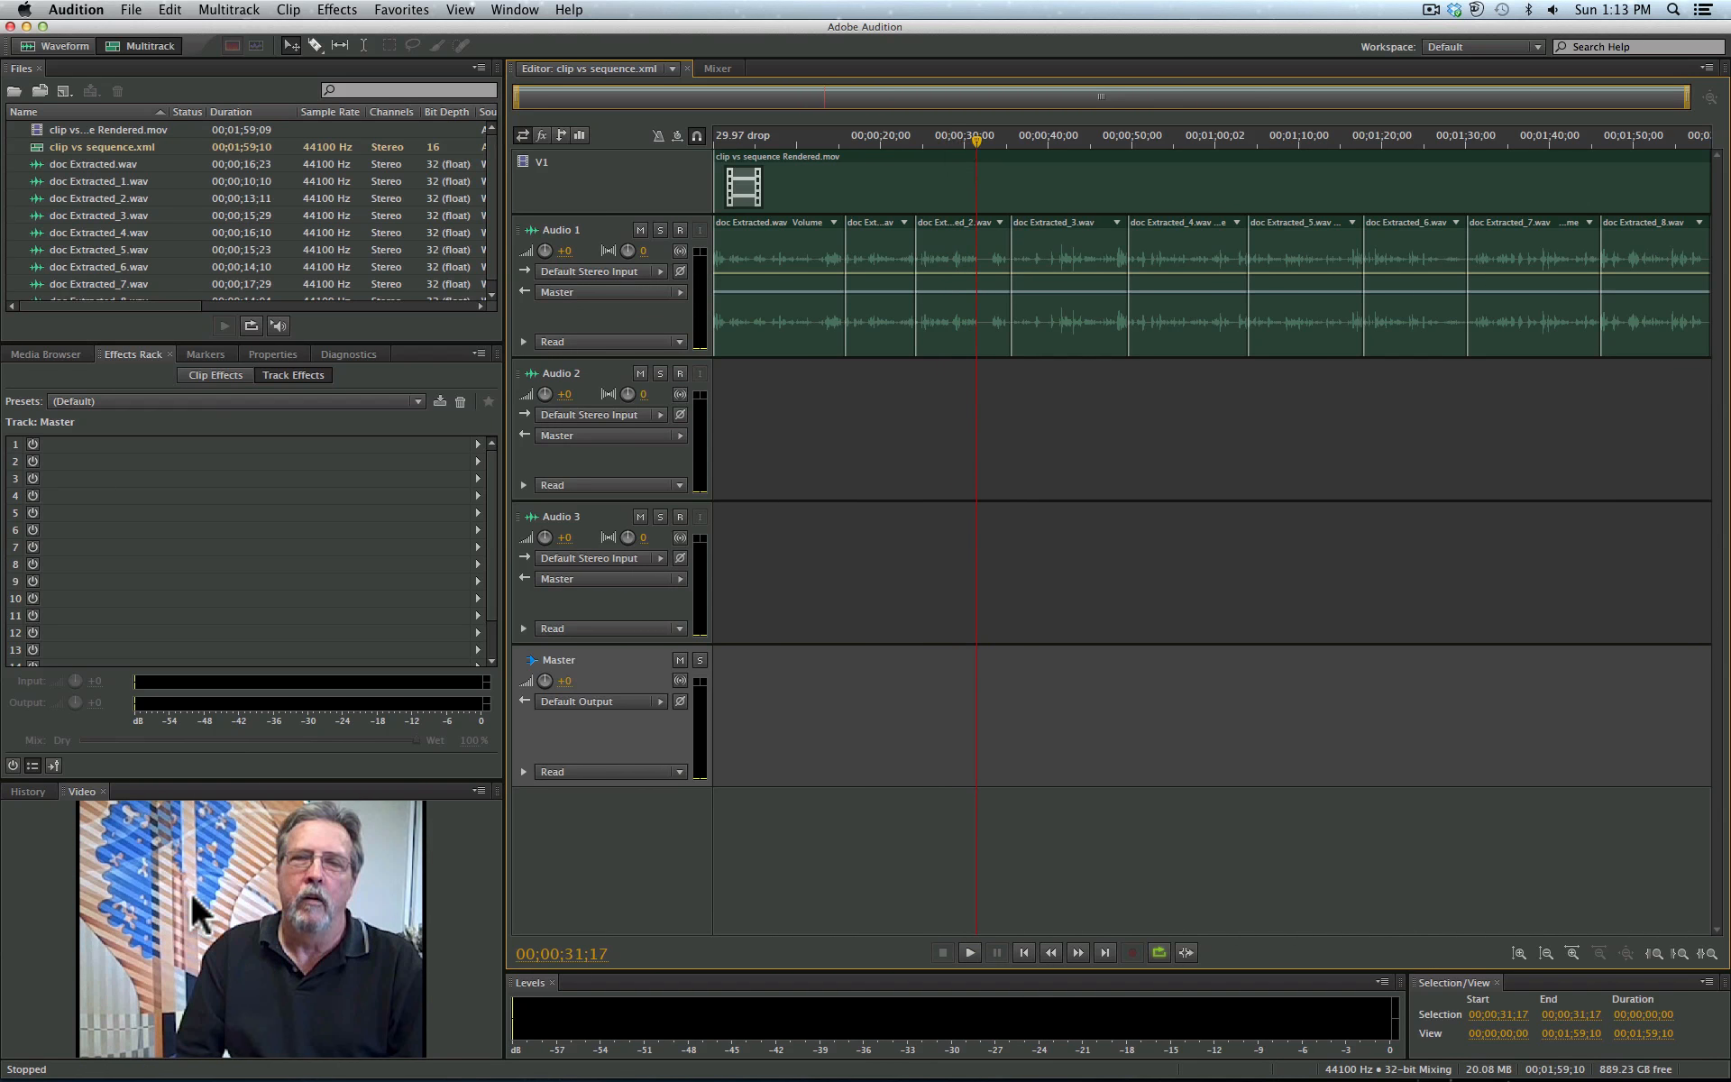
# Step: Switch to the Edit Audio to Video workspace and enlarge the video preview in width and height
pyautogui.click(1466, 49)
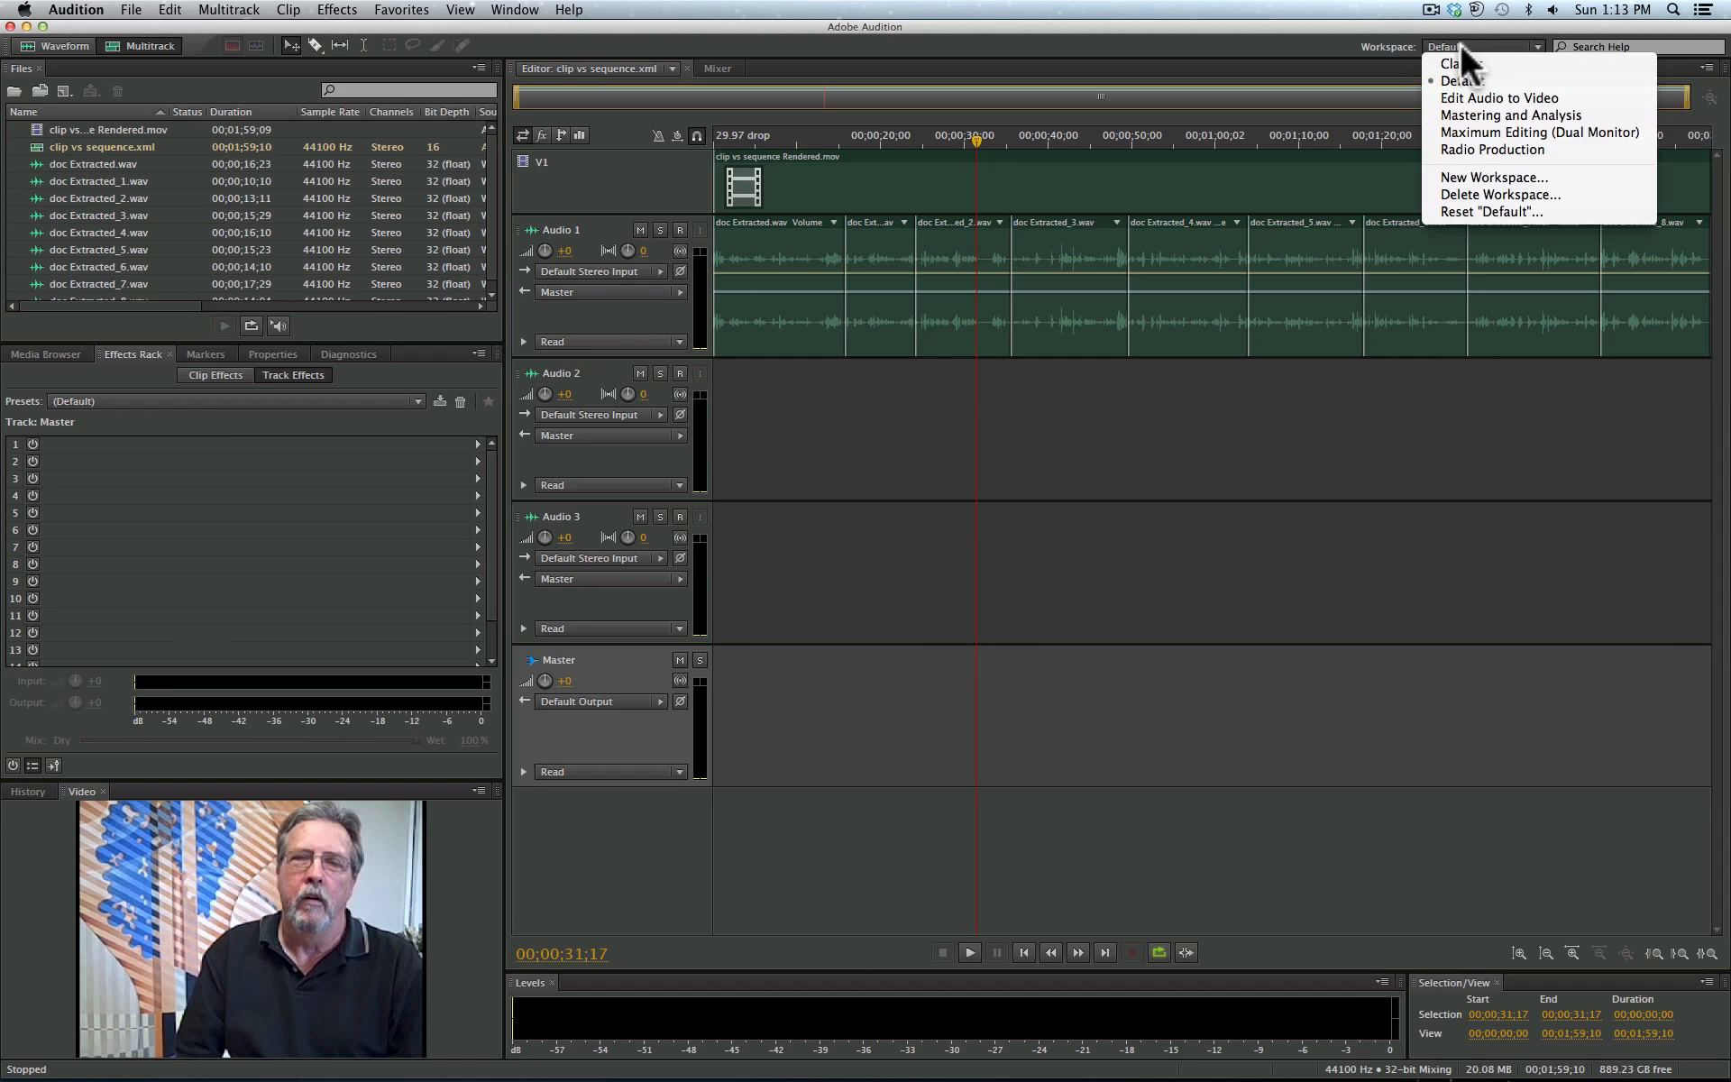
pyautogui.click(1448, 96)
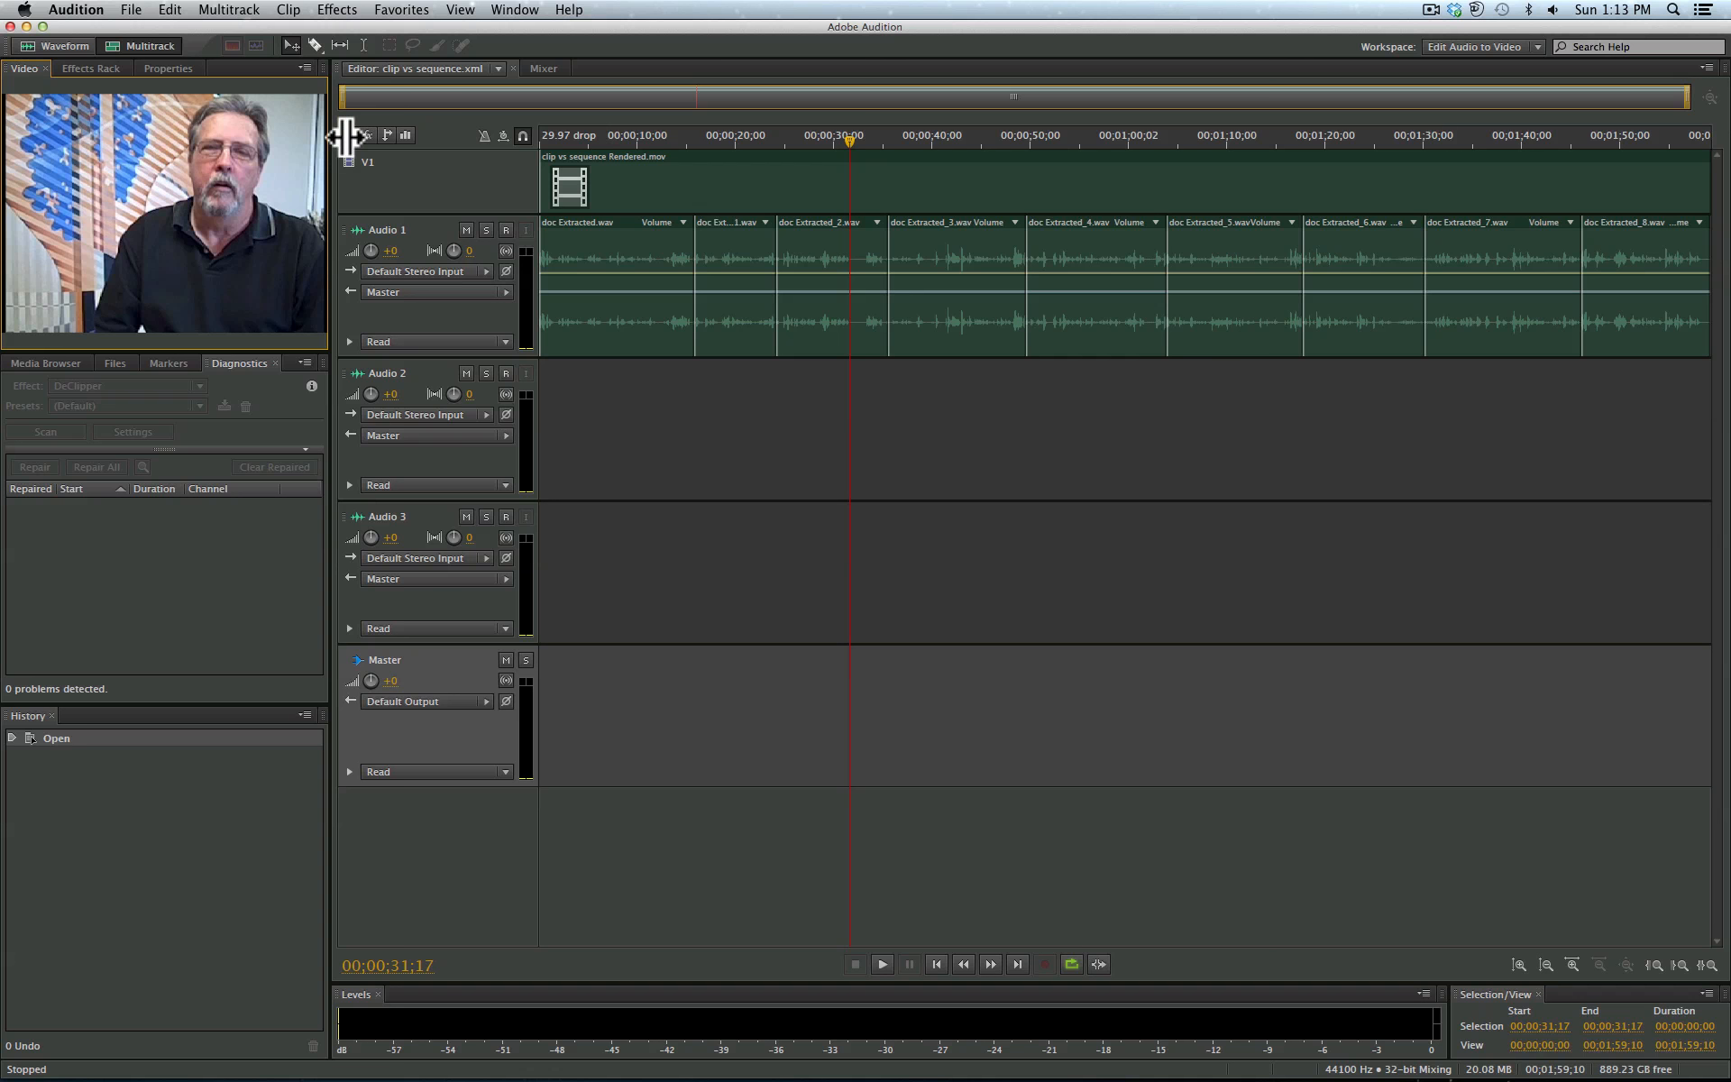
pyautogui.moveTo(340, 135); pyautogui.dragTo(408, 149)
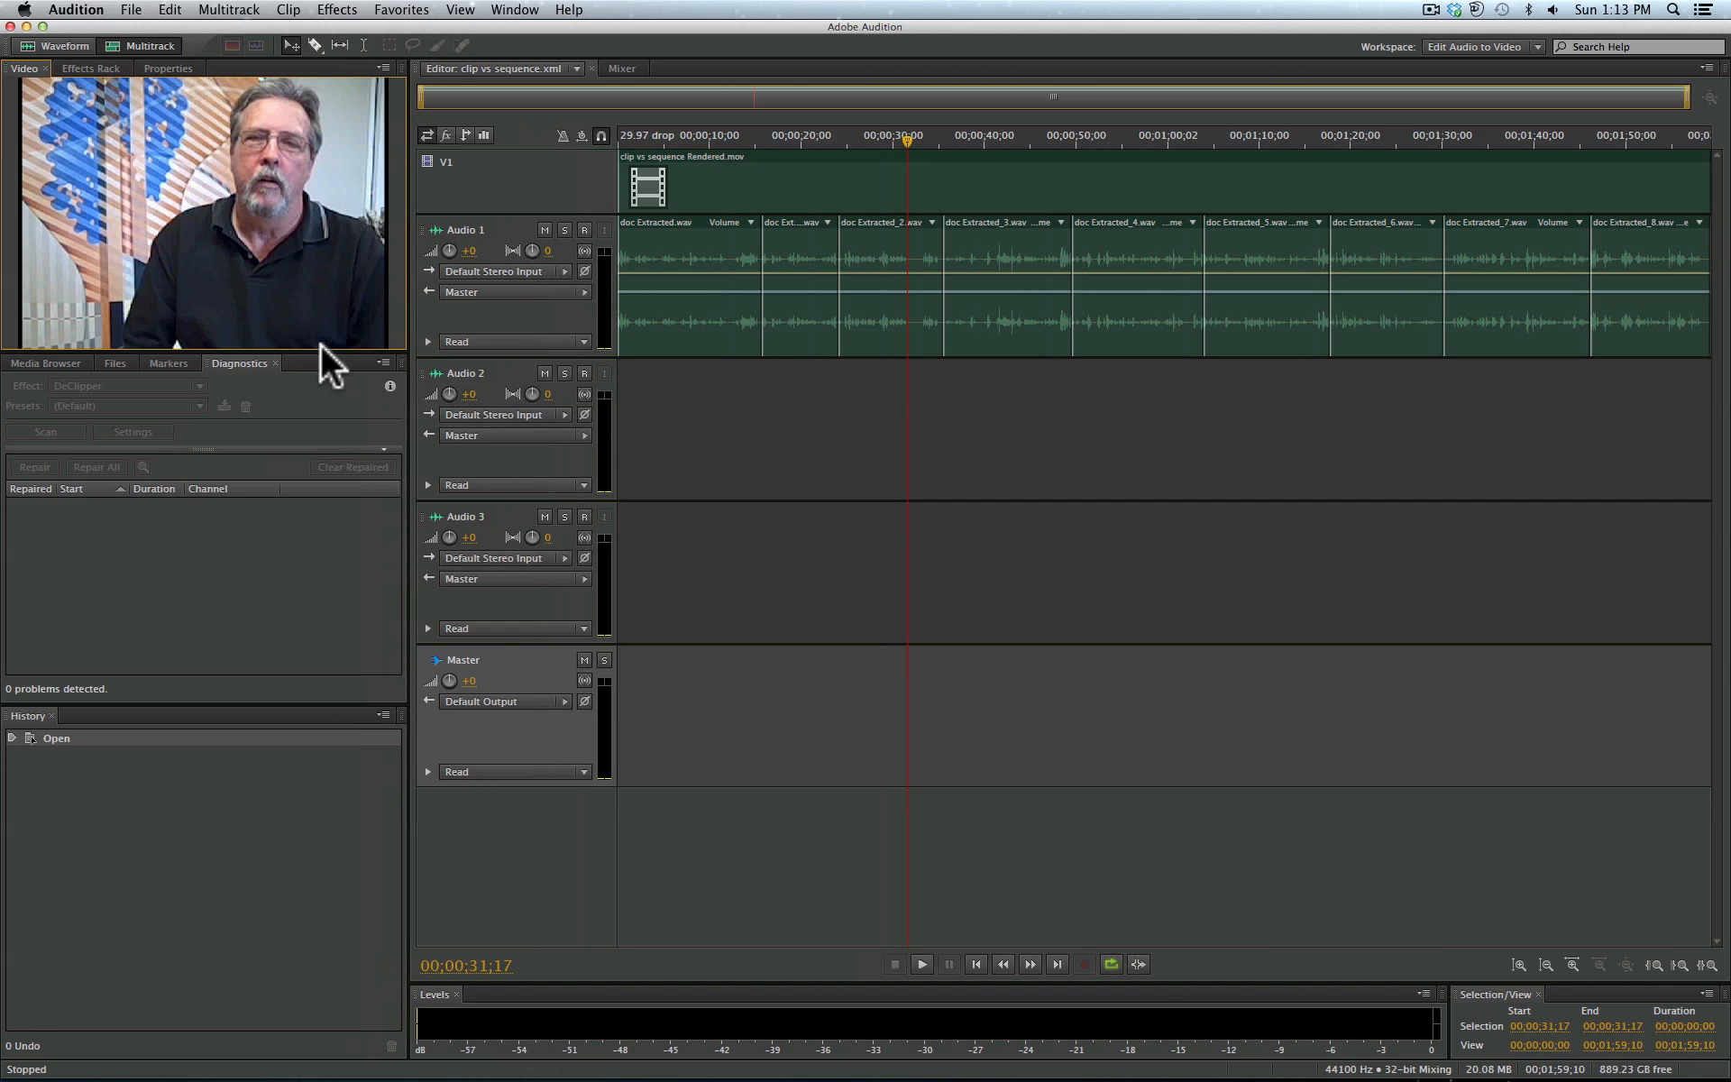
pyautogui.moveTo(325, 356); pyautogui.dragTo(324, 431)
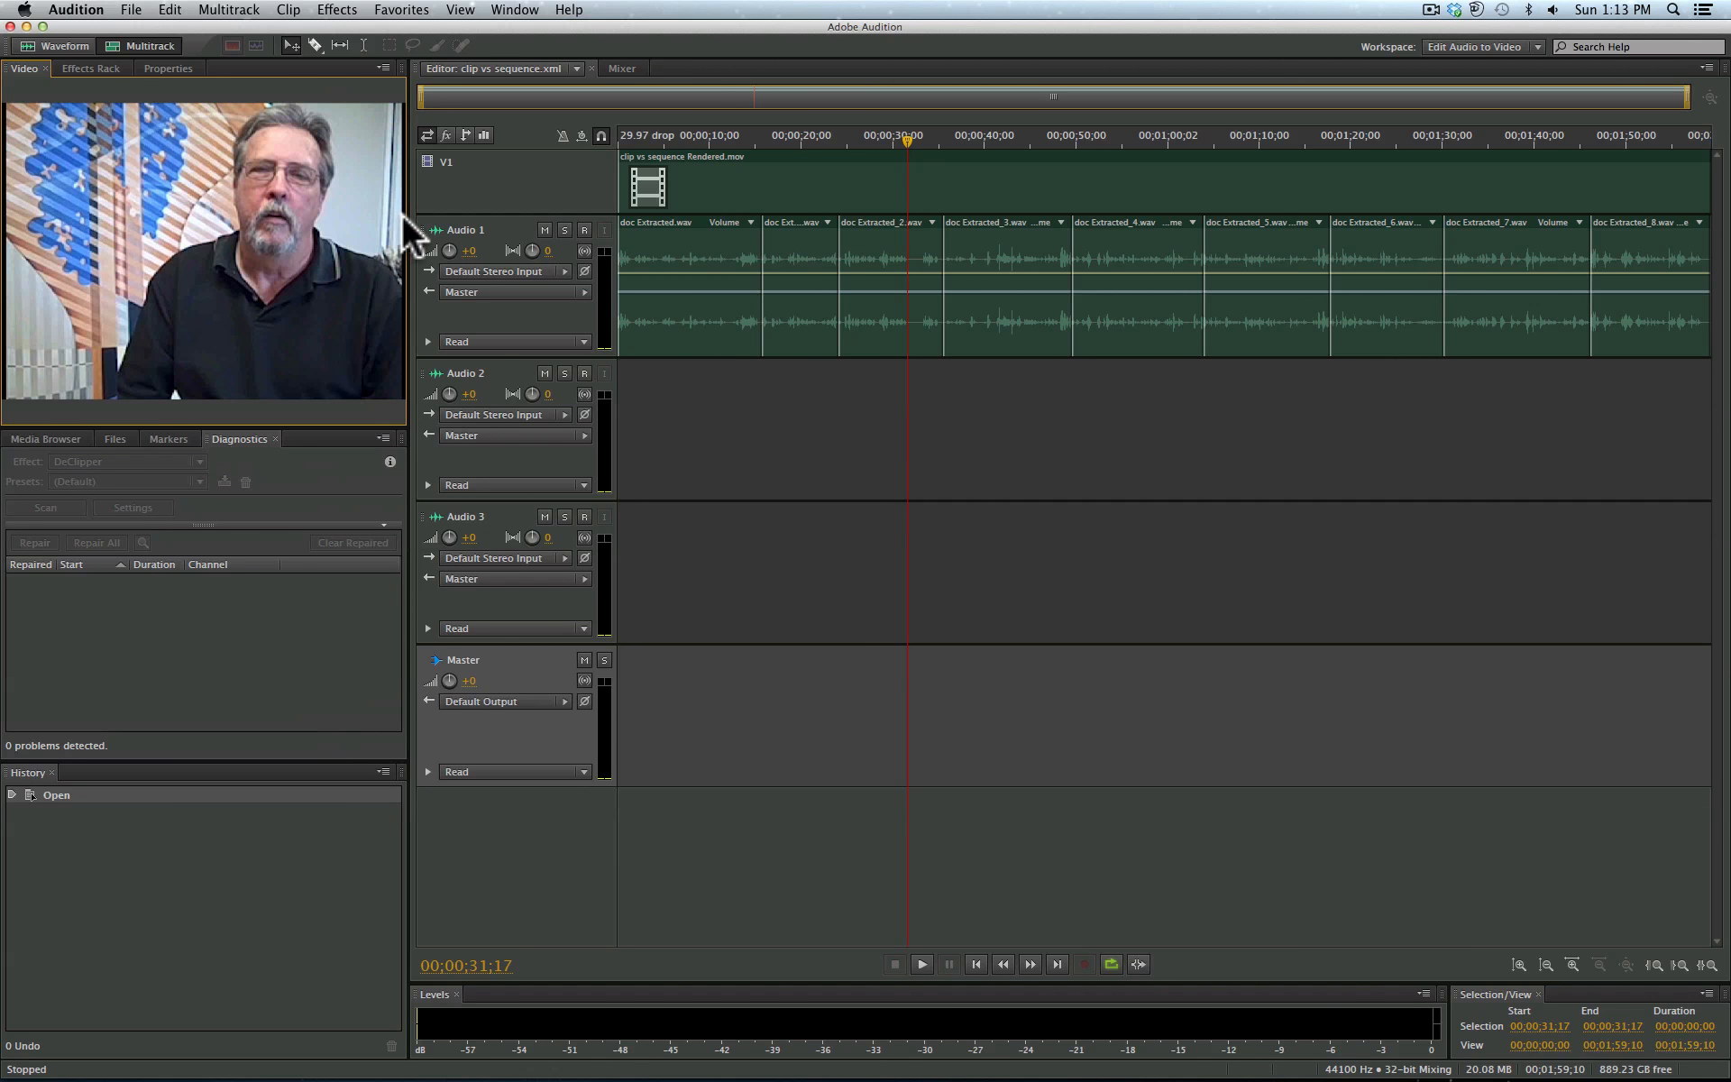
pyautogui.moveTo(410, 212); pyautogui.dragTo(520, 214)
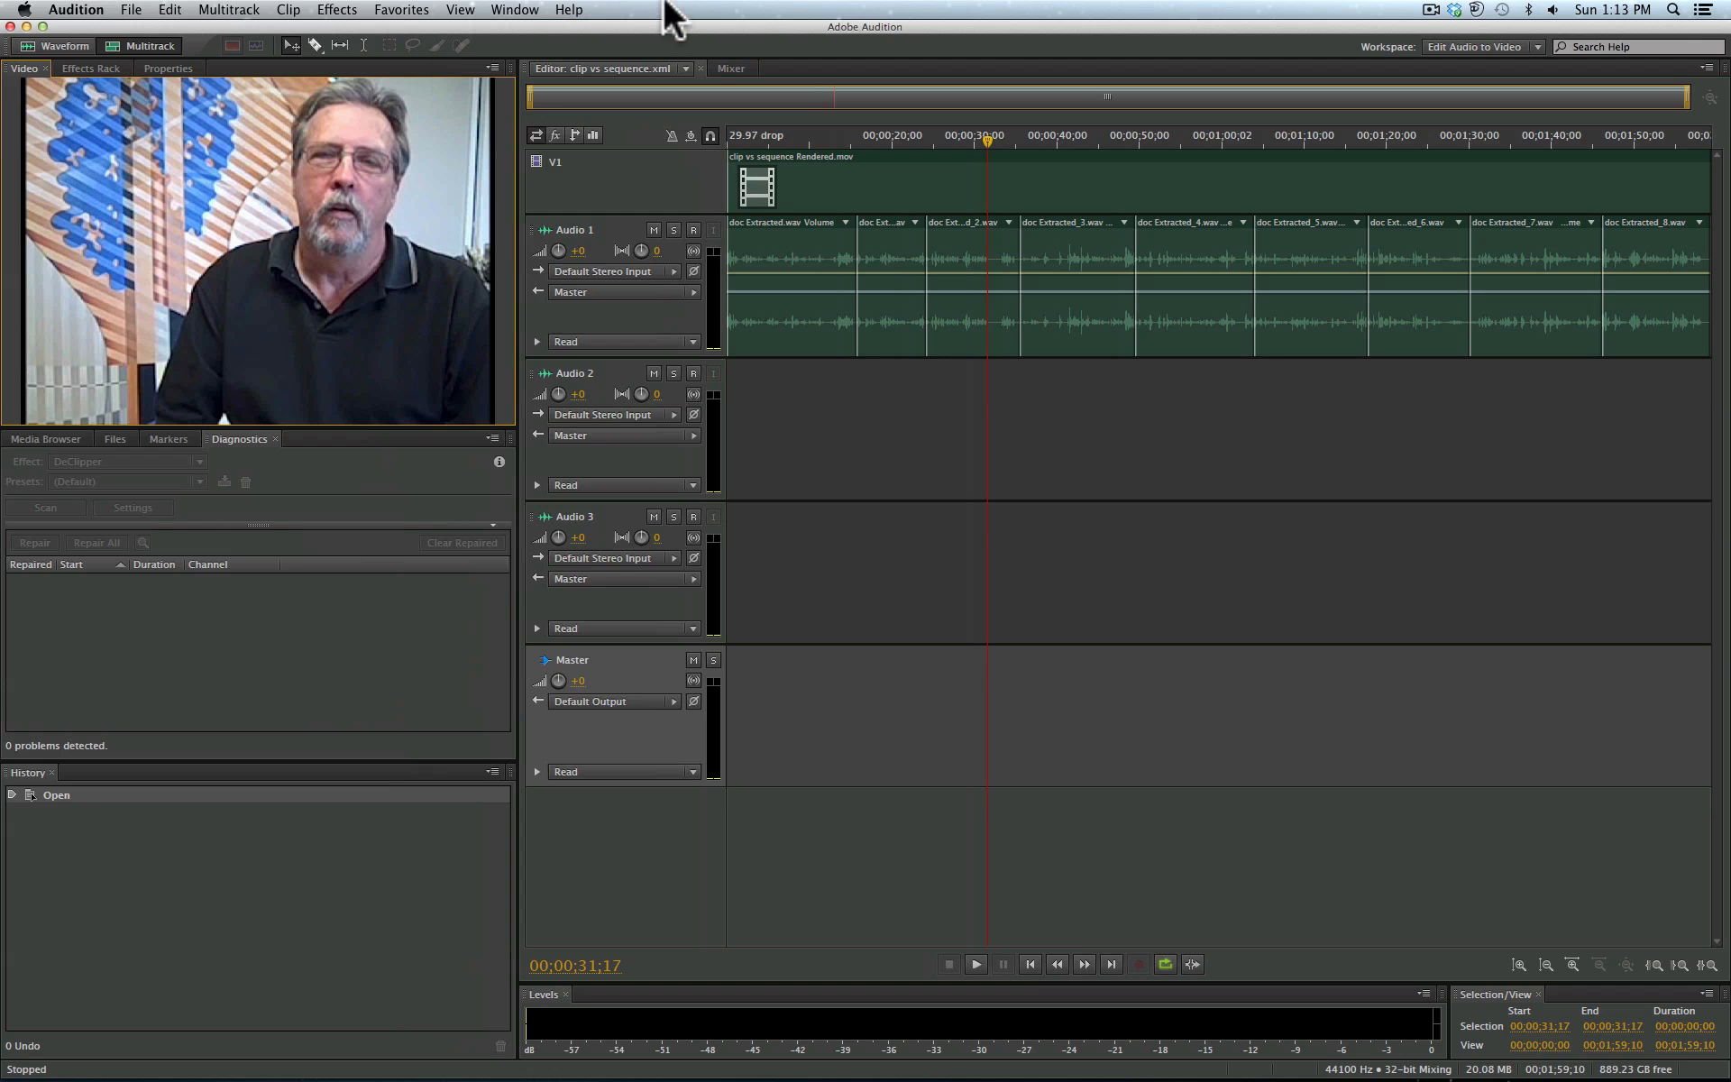
# Step: Save the current layout as a new workspace named with the user's first name followed by "_audio for video"
pyautogui.click(1450, 41)
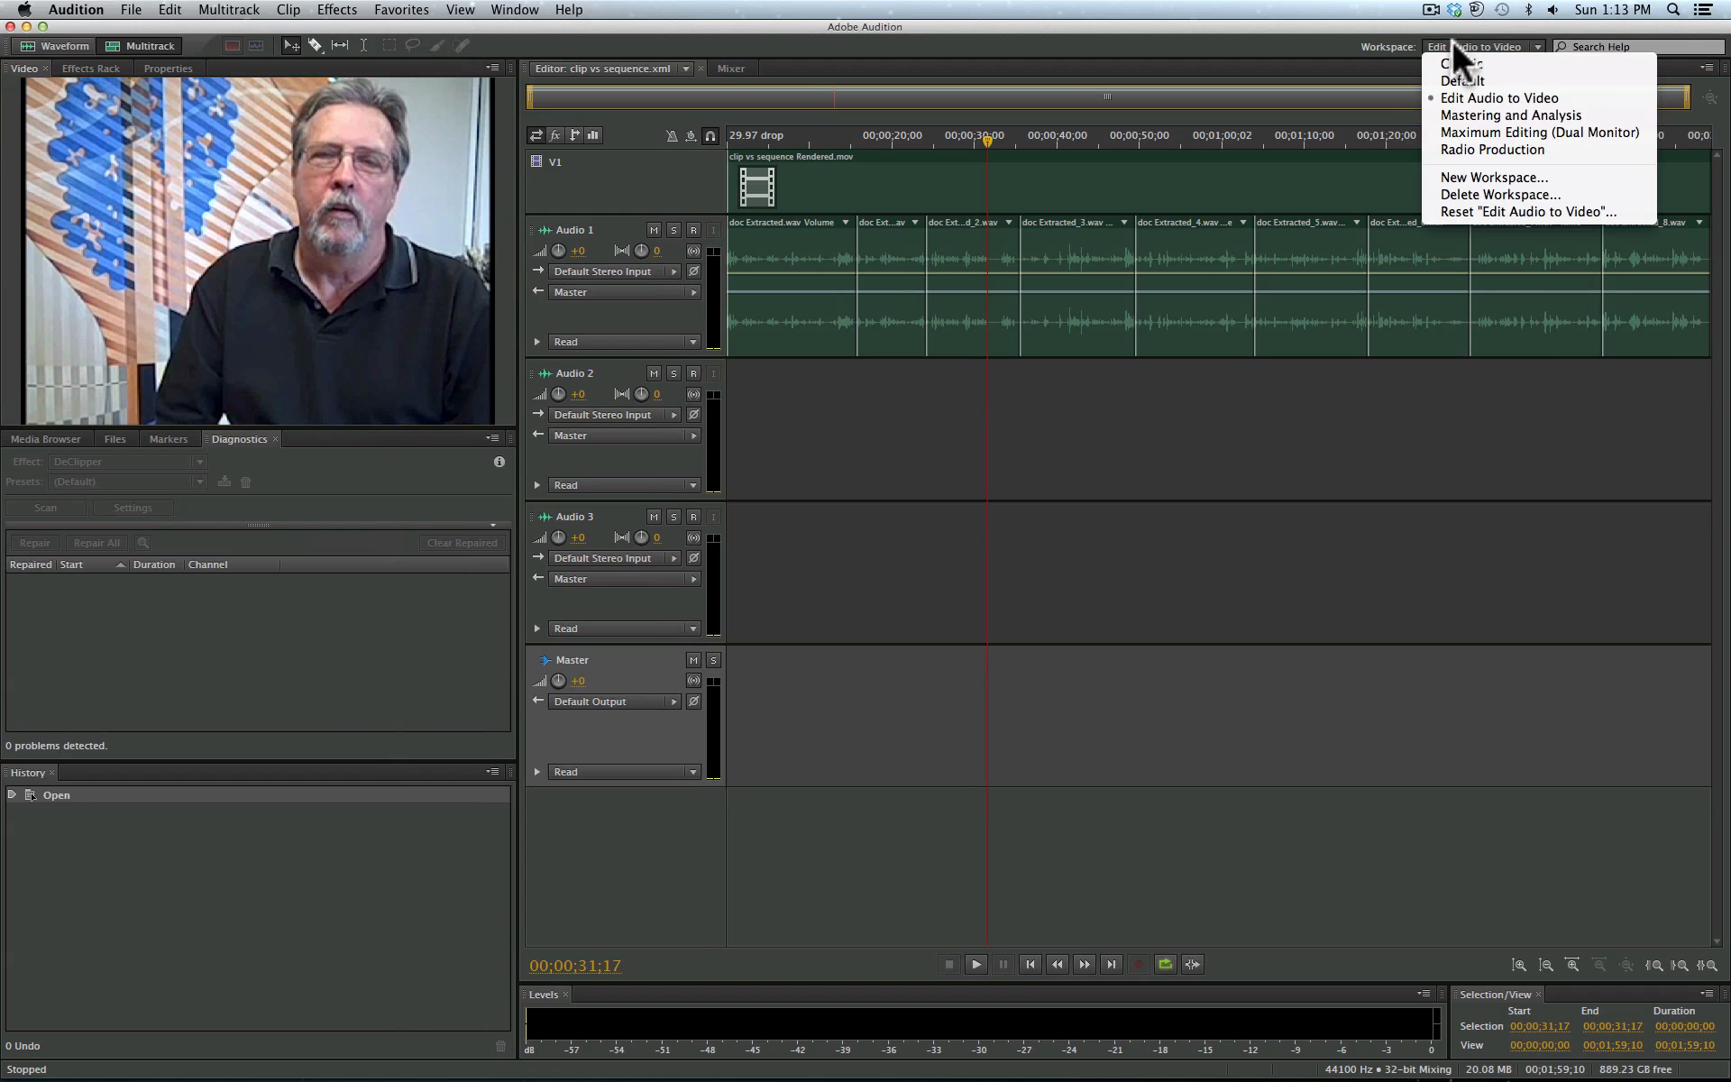
pyautogui.click(1449, 178)
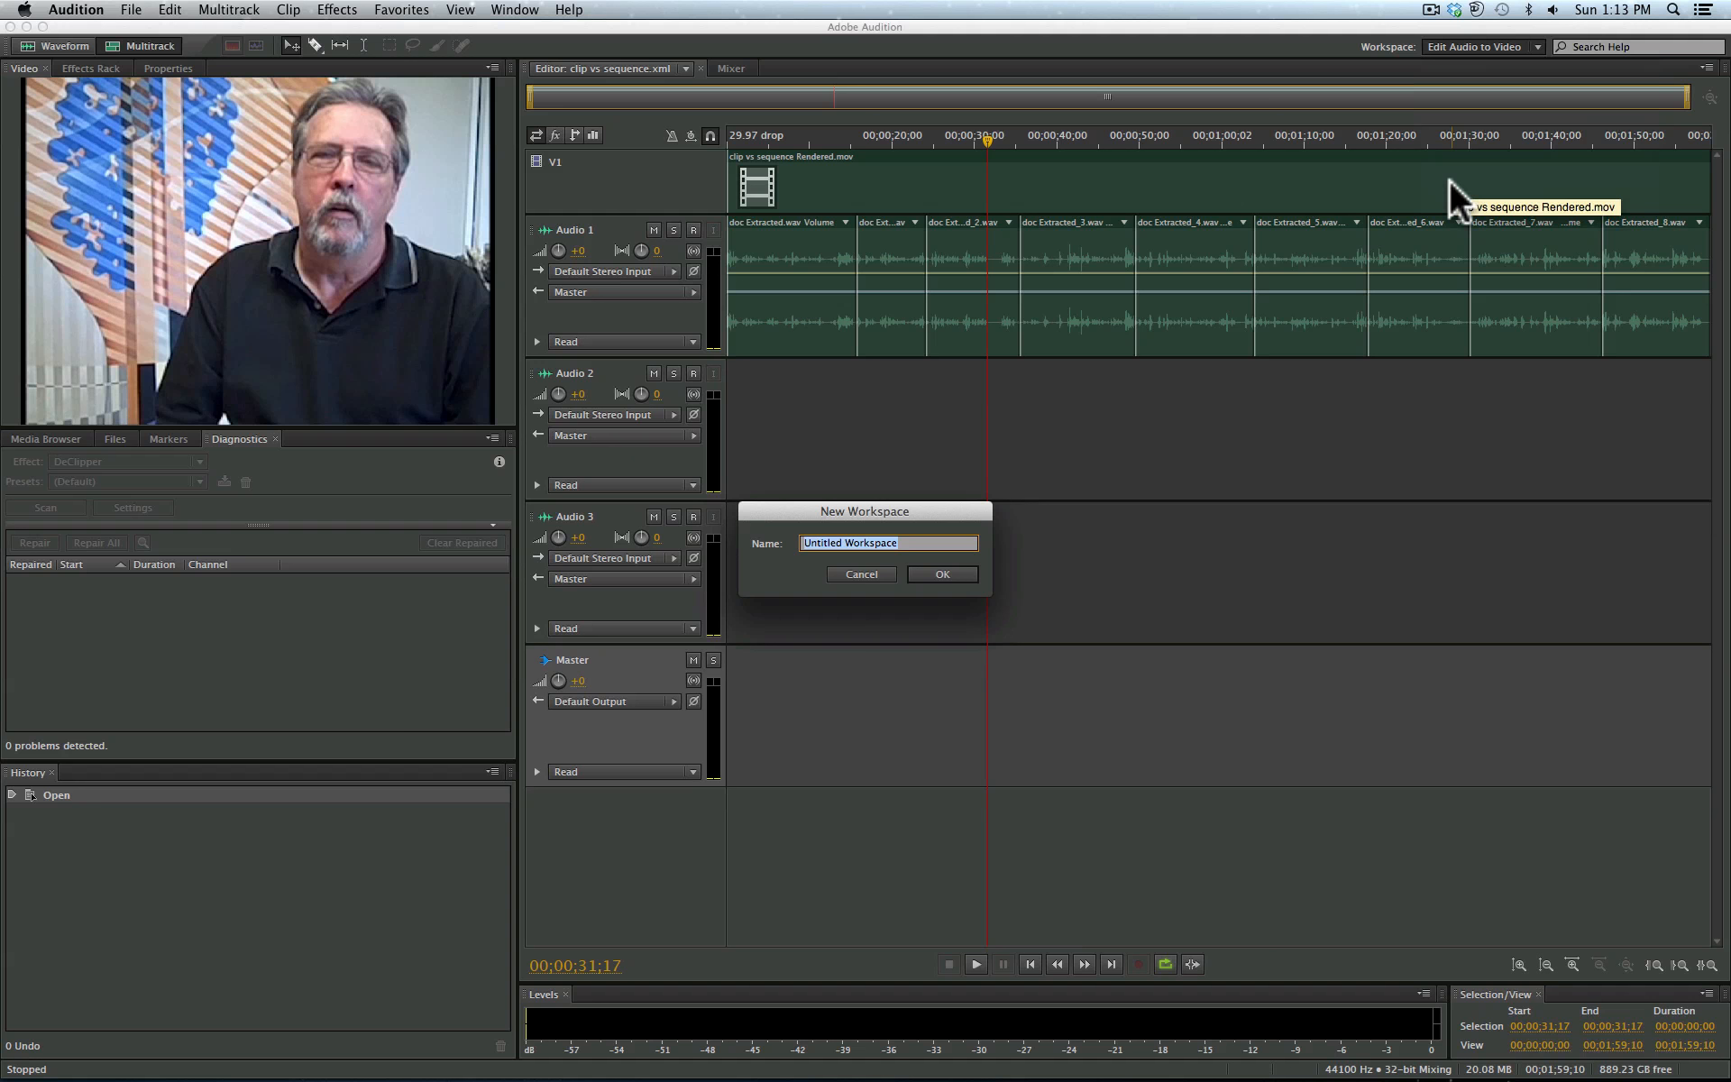
pyautogui.write('clay')
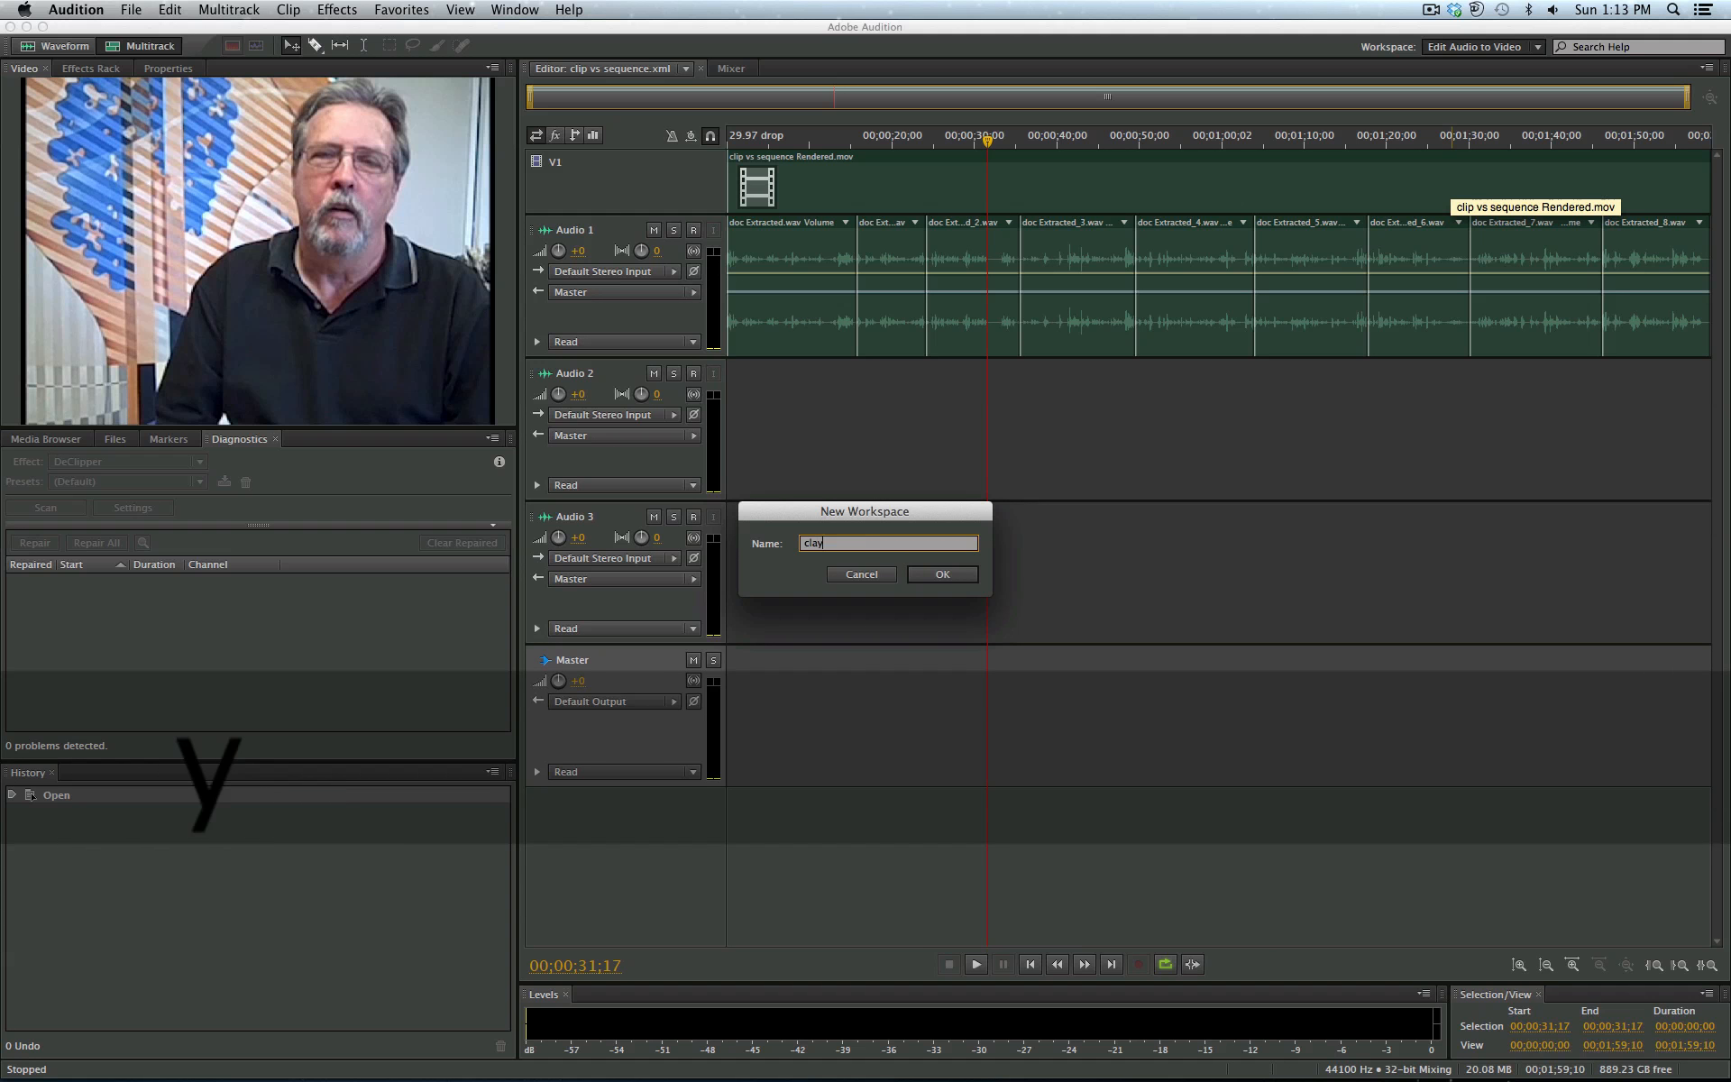
pyautogui.write('_audi')
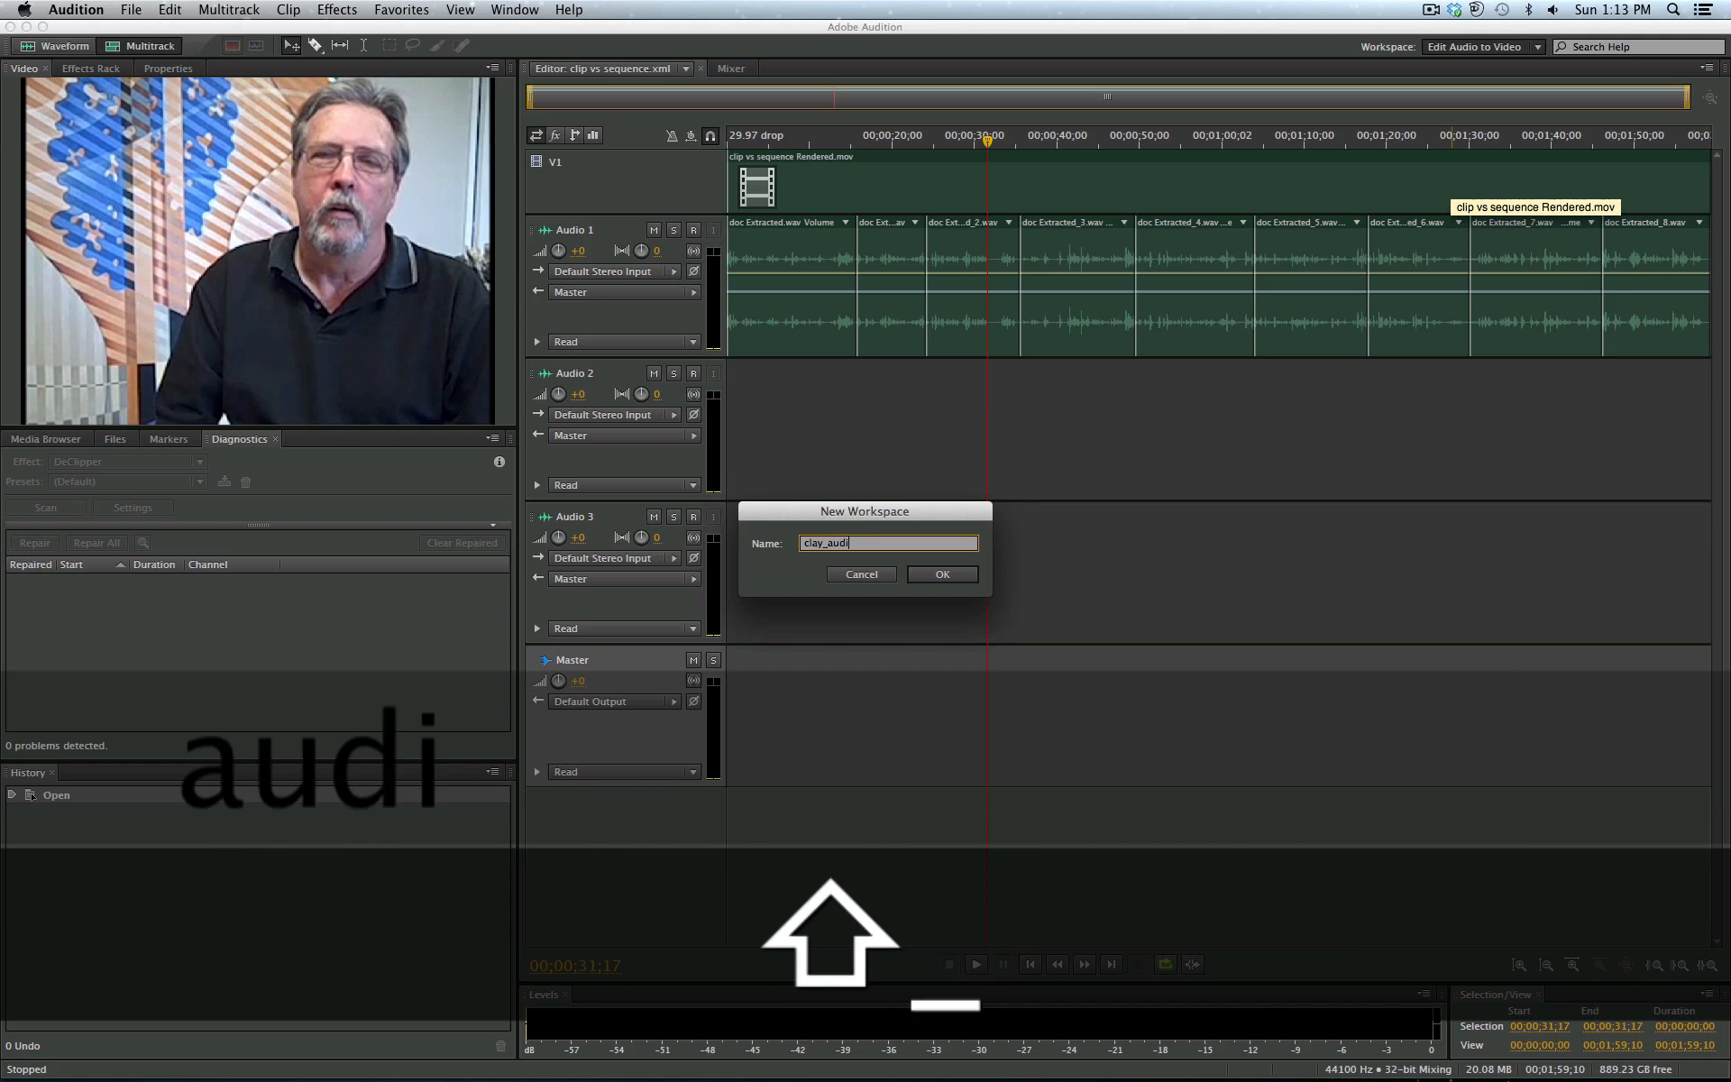
pyautogui.write('o for video')
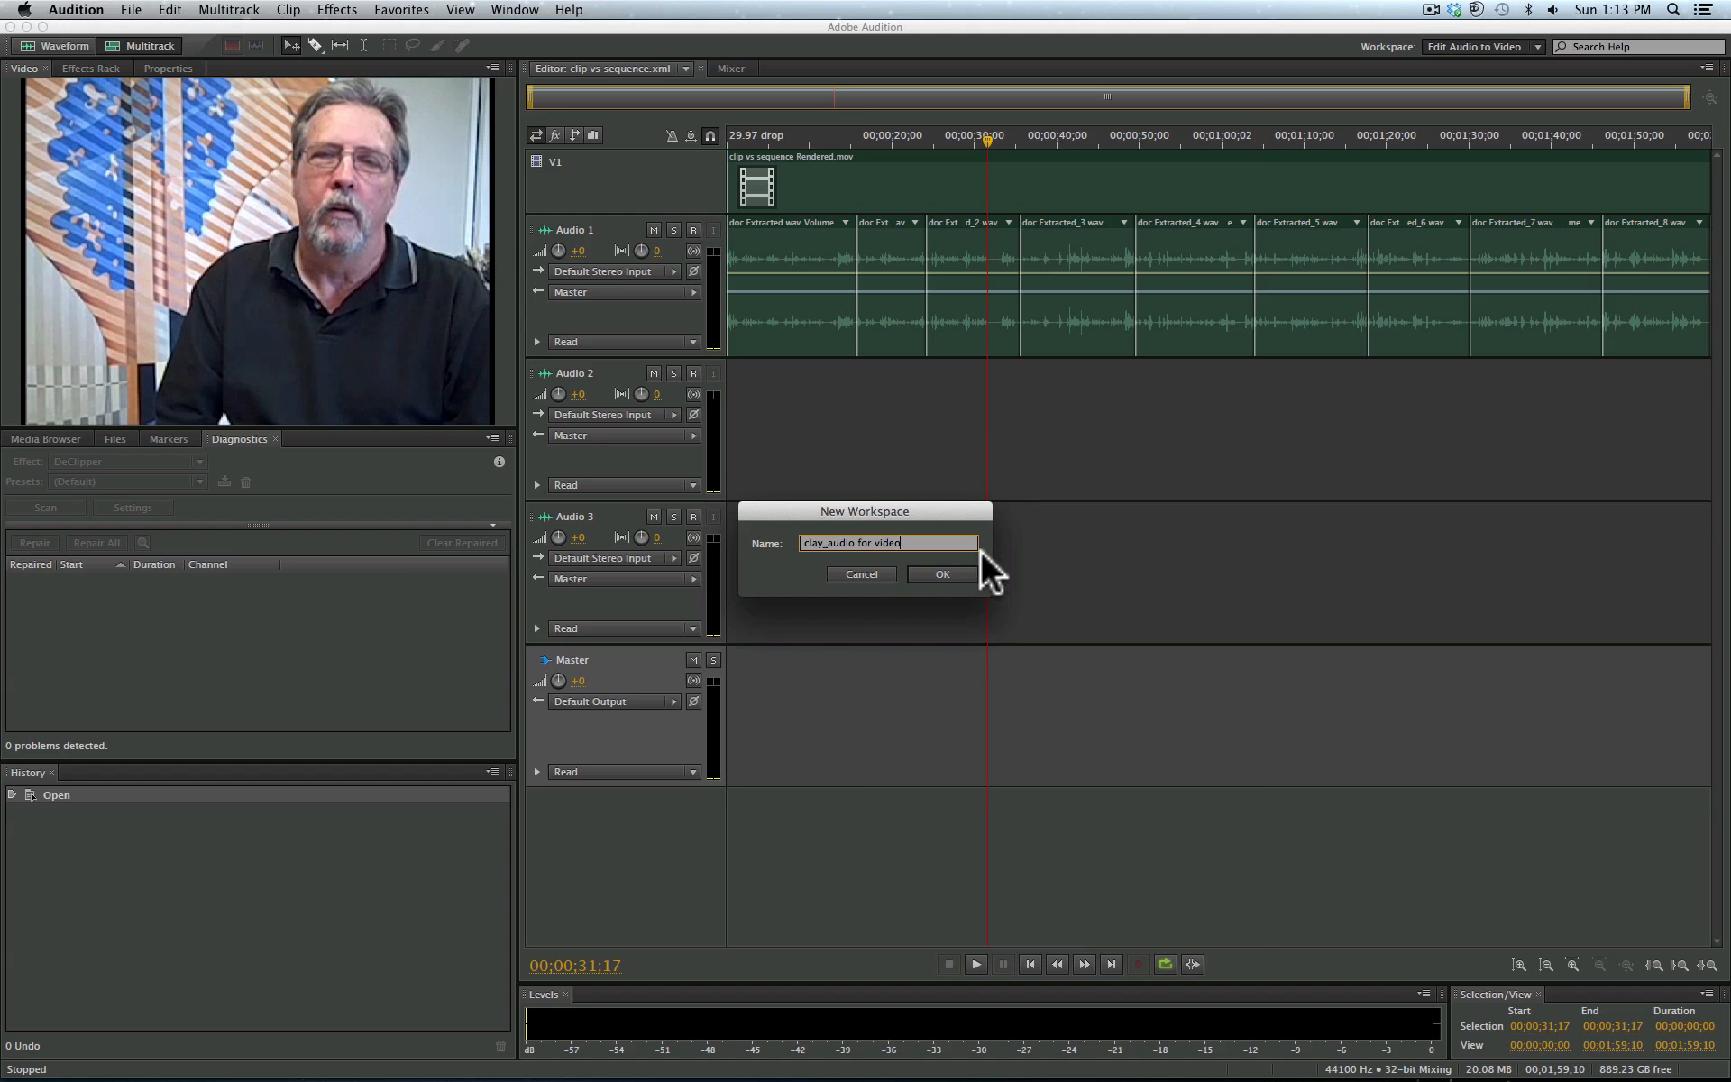
pyautogui.click(943, 575)
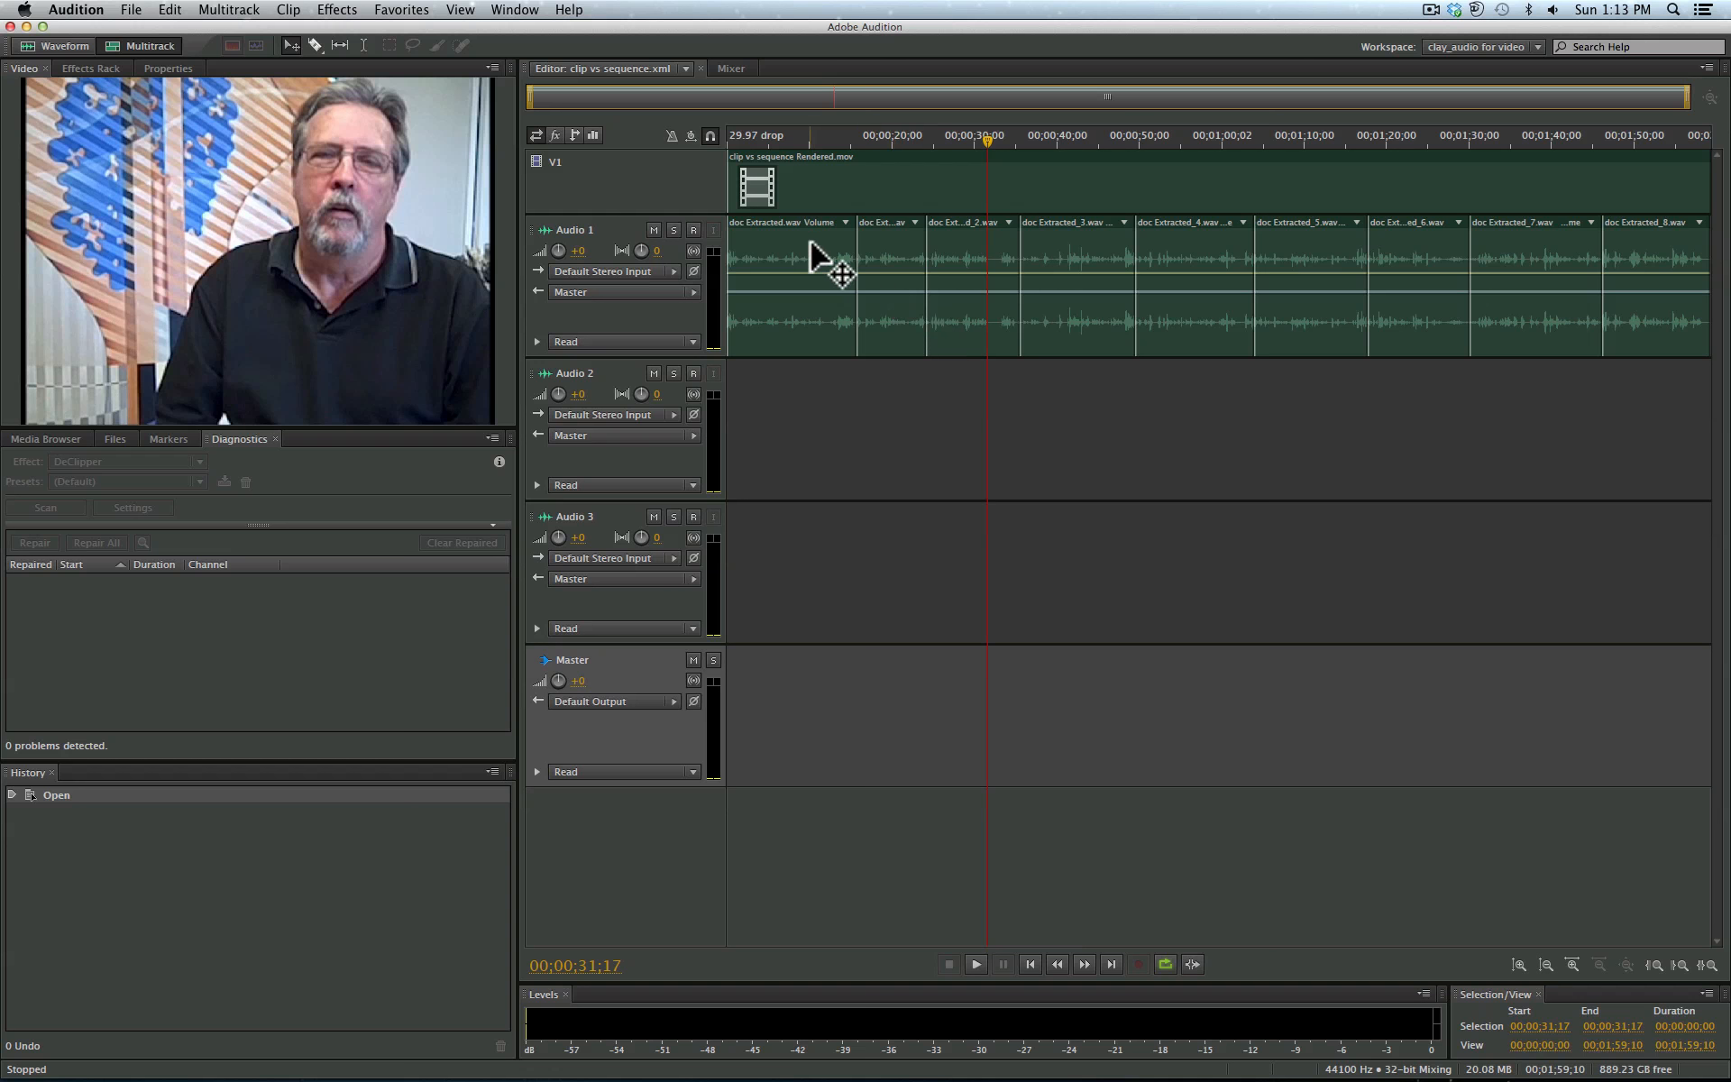
# Step: Move the clips doc Extracted_1, _3, _5 and _7 from Audio 1 straight down to Audio 2, keeping their timing
pyautogui.click(889, 252)
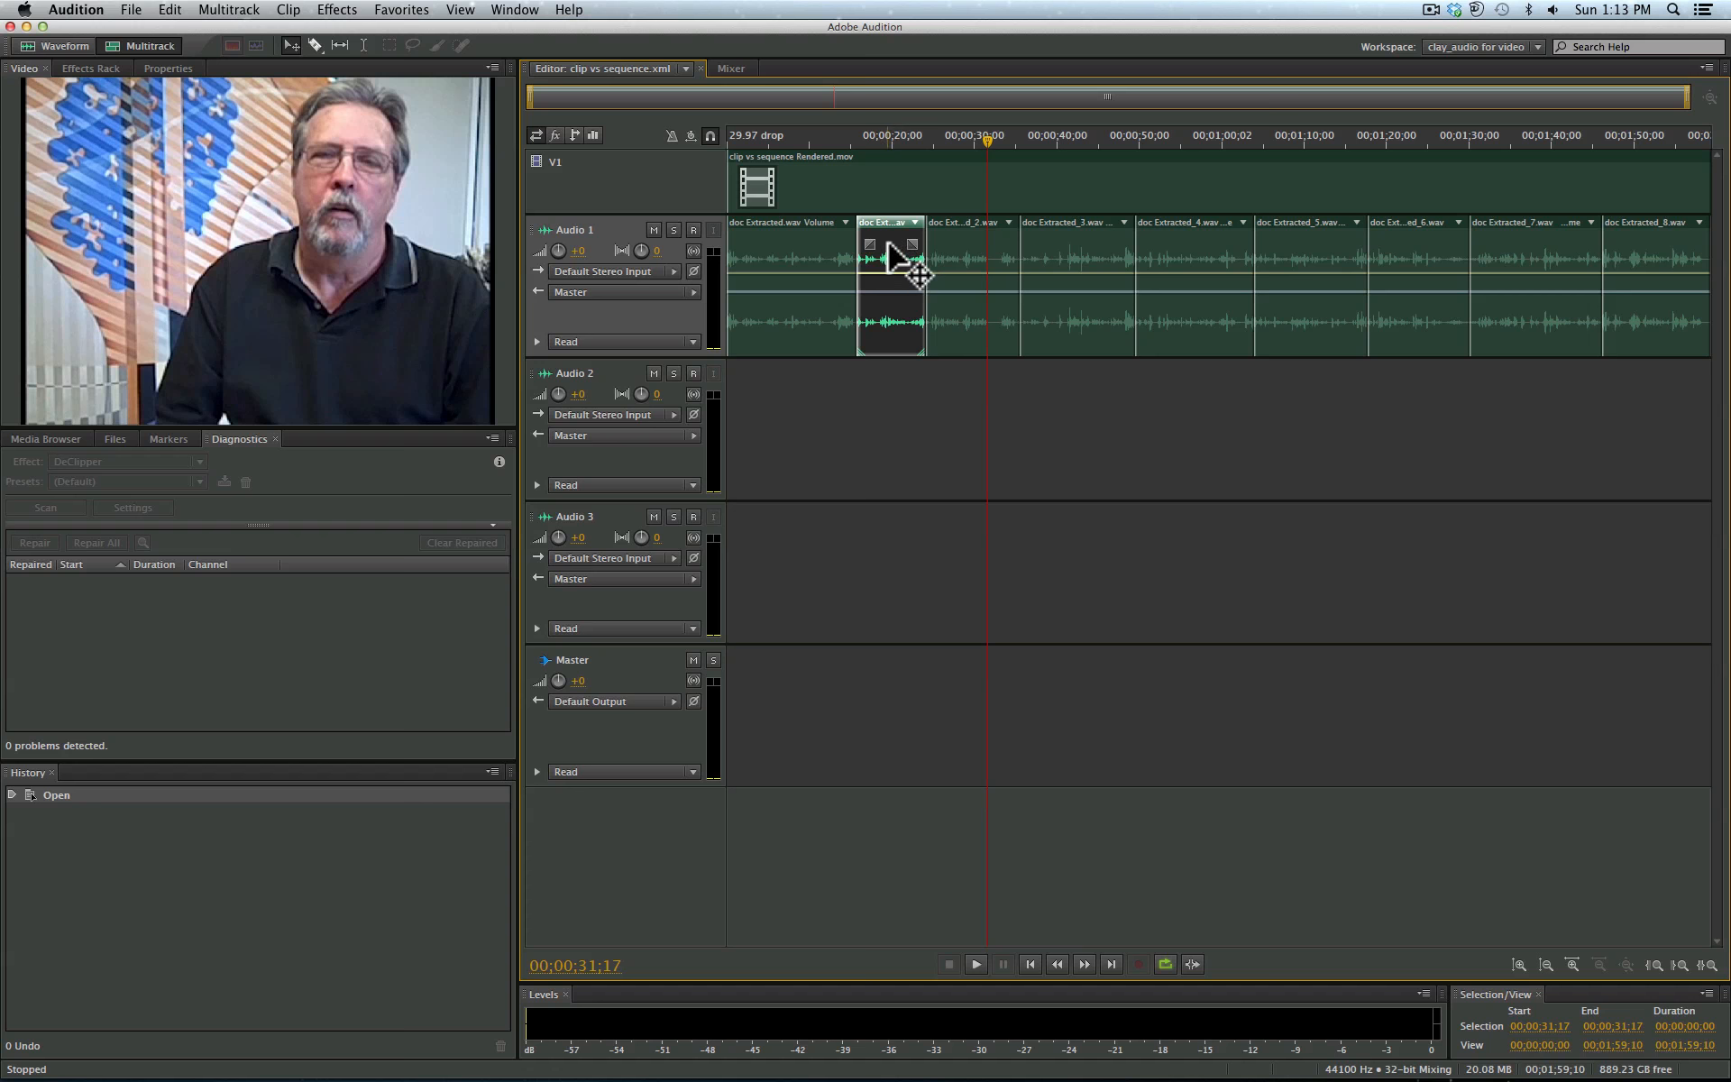
pyautogui.moveTo(889, 254); pyautogui.dragTo(911, 397)
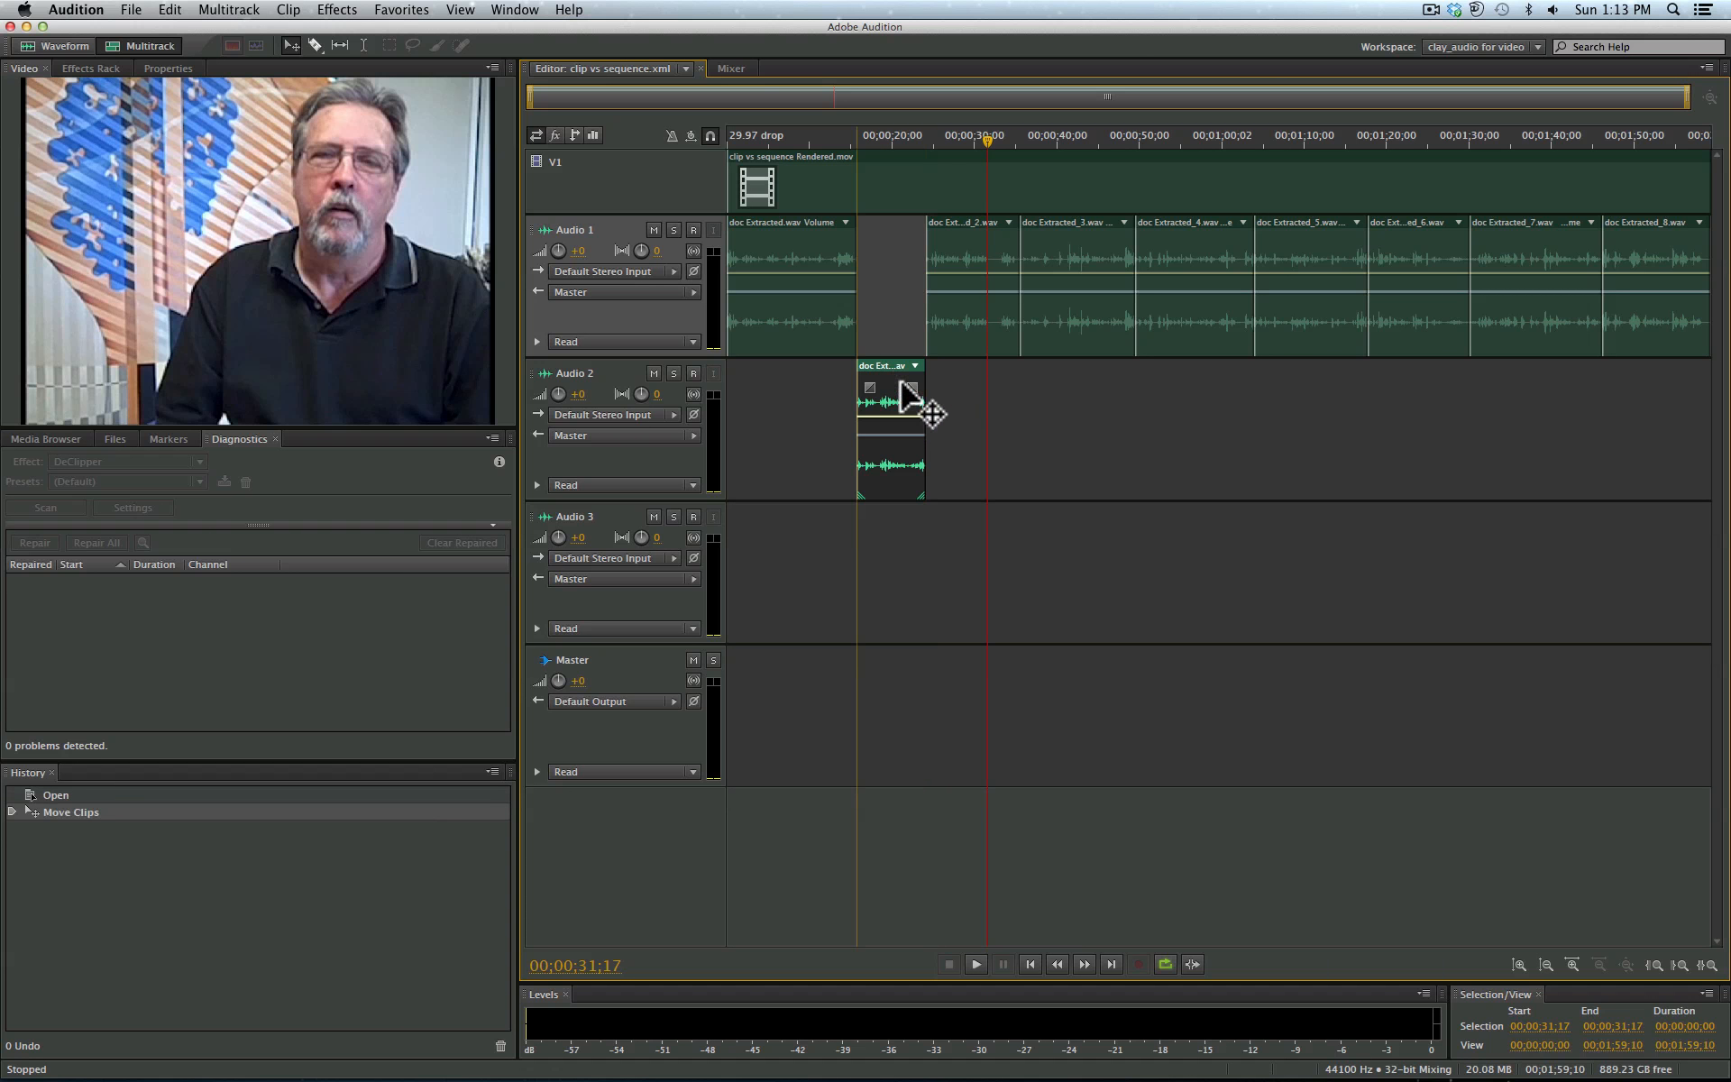
pyautogui.click(1053, 314)
pyautogui.moveTo(1092, 340); pyautogui.dragTo(1075, 407)
pyautogui.click(1322, 340)
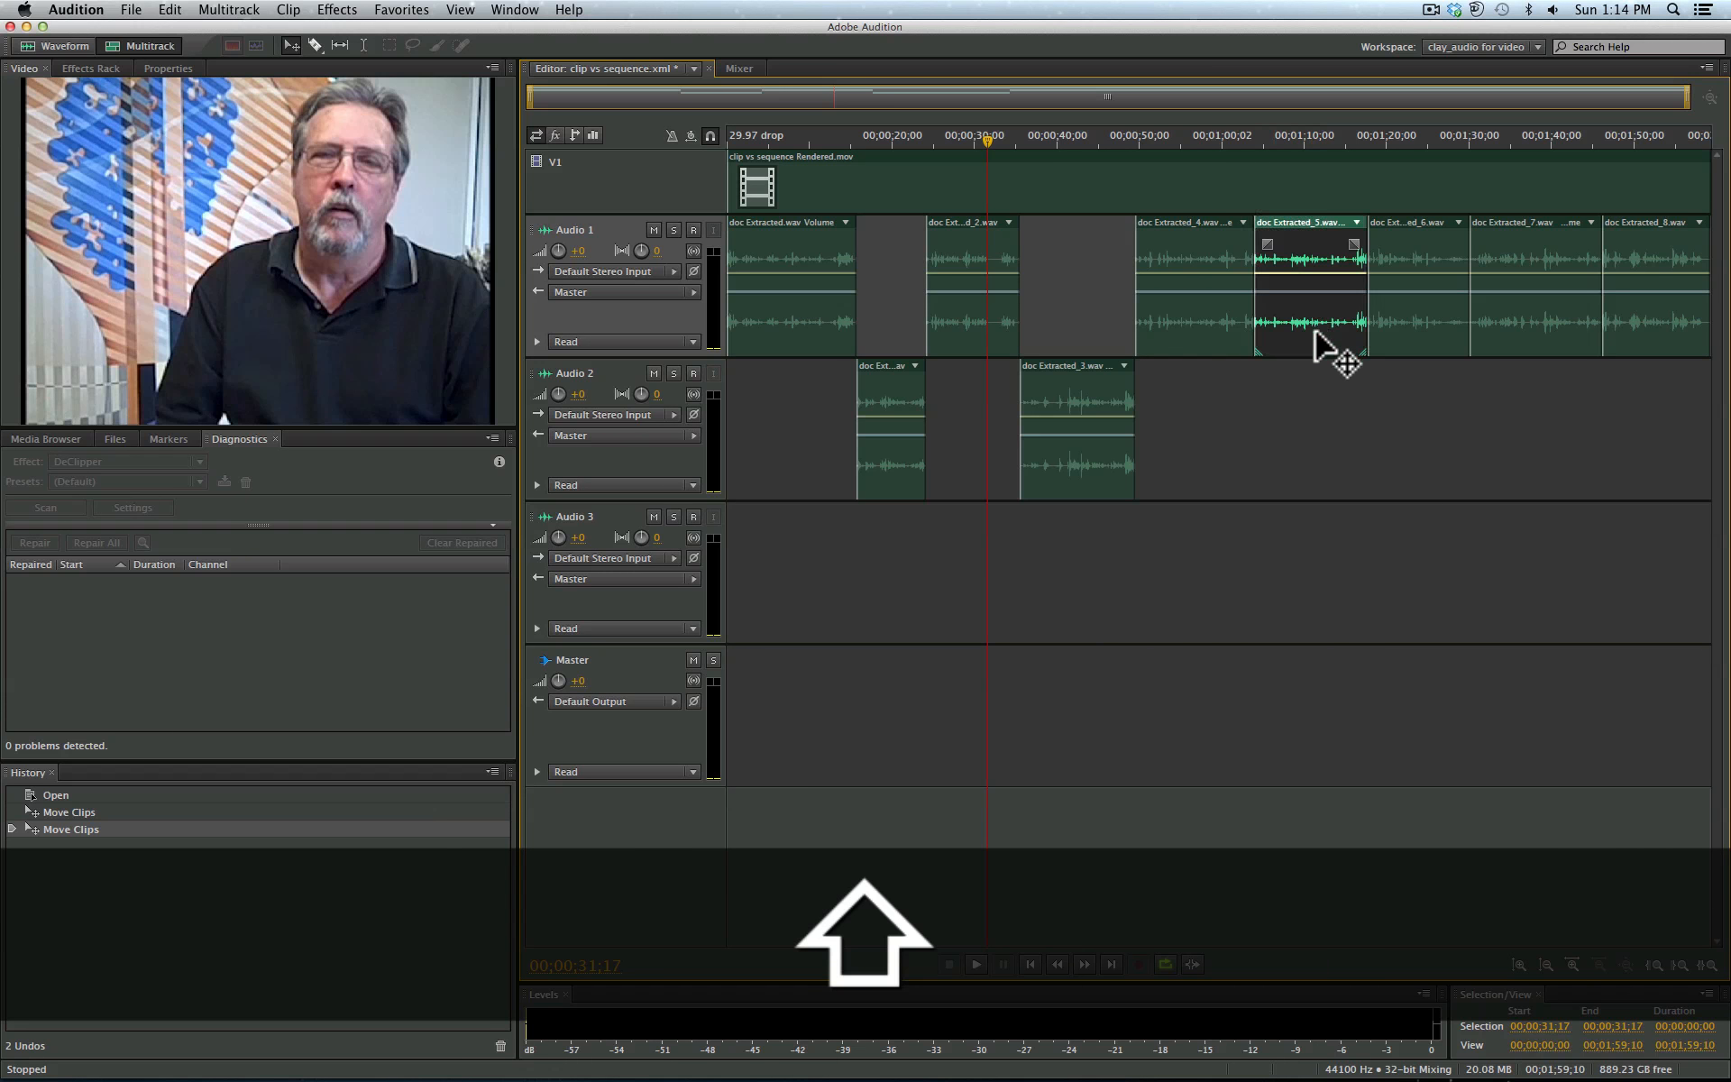
pyautogui.moveTo(1322, 340); pyautogui.dragTo(1318, 401)
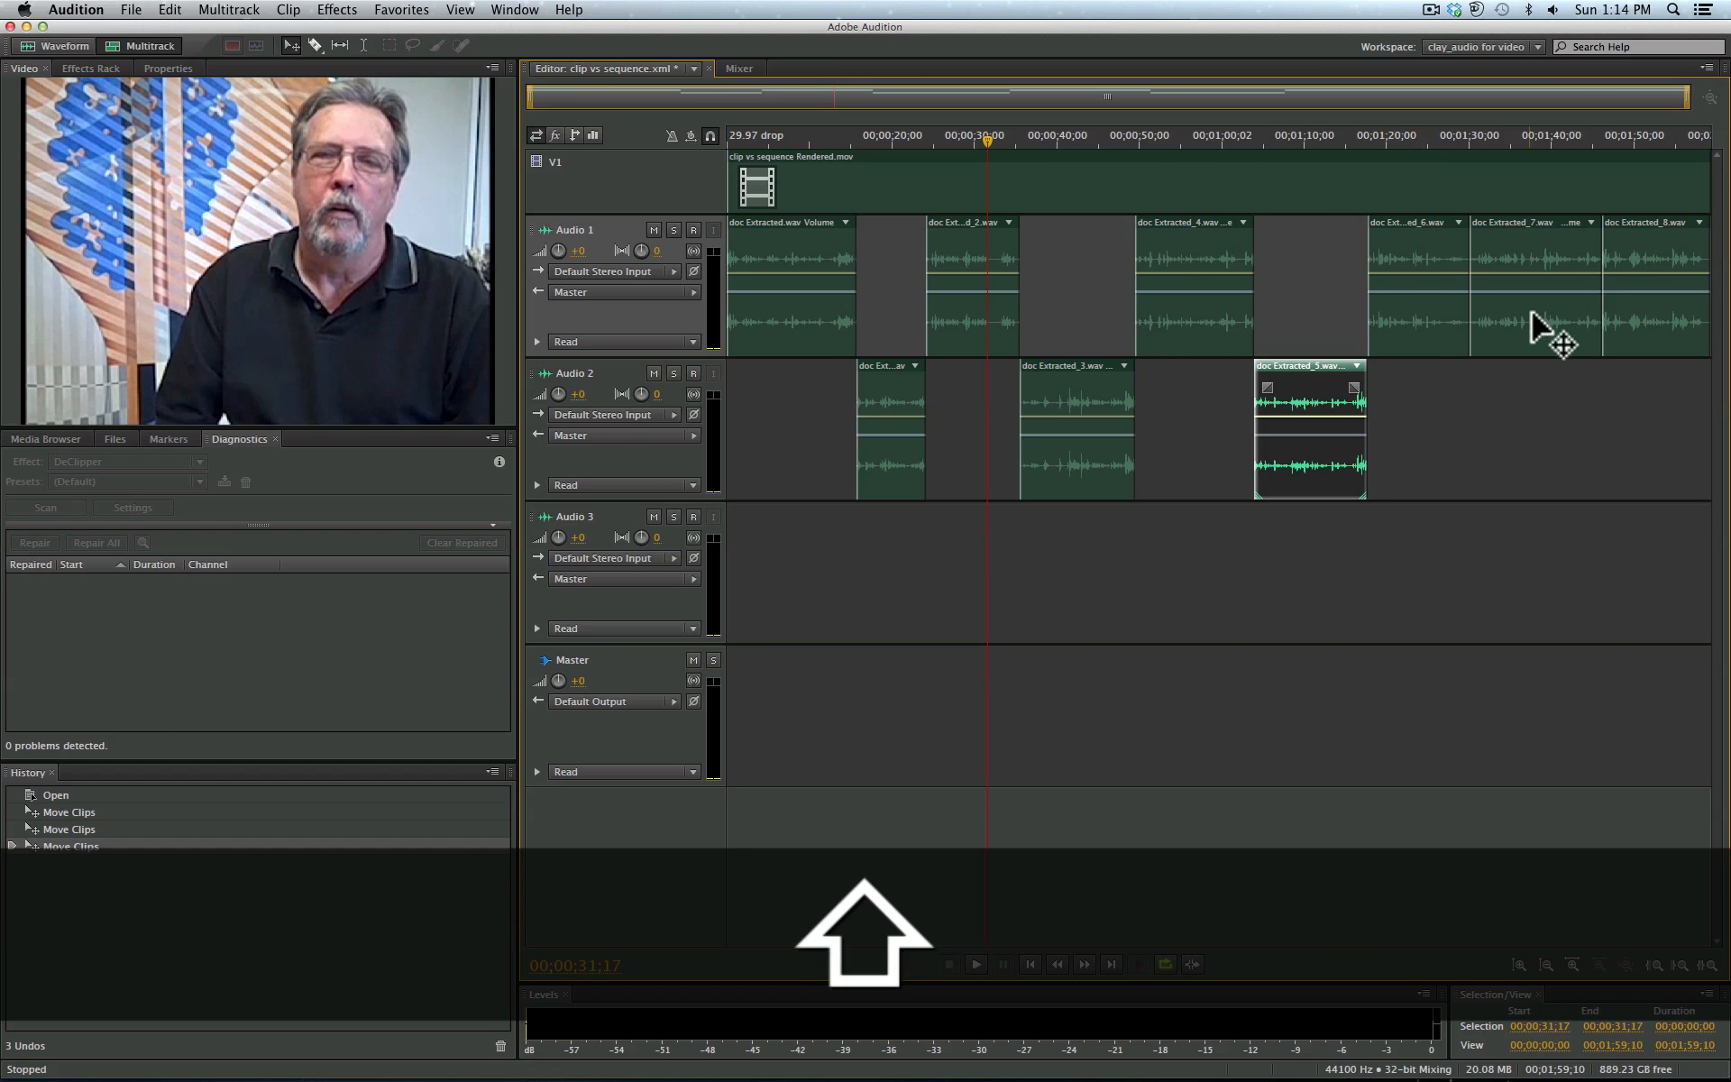
pyautogui.moveTo(1569, 327); pyautogui.dragTo(1557, 414)
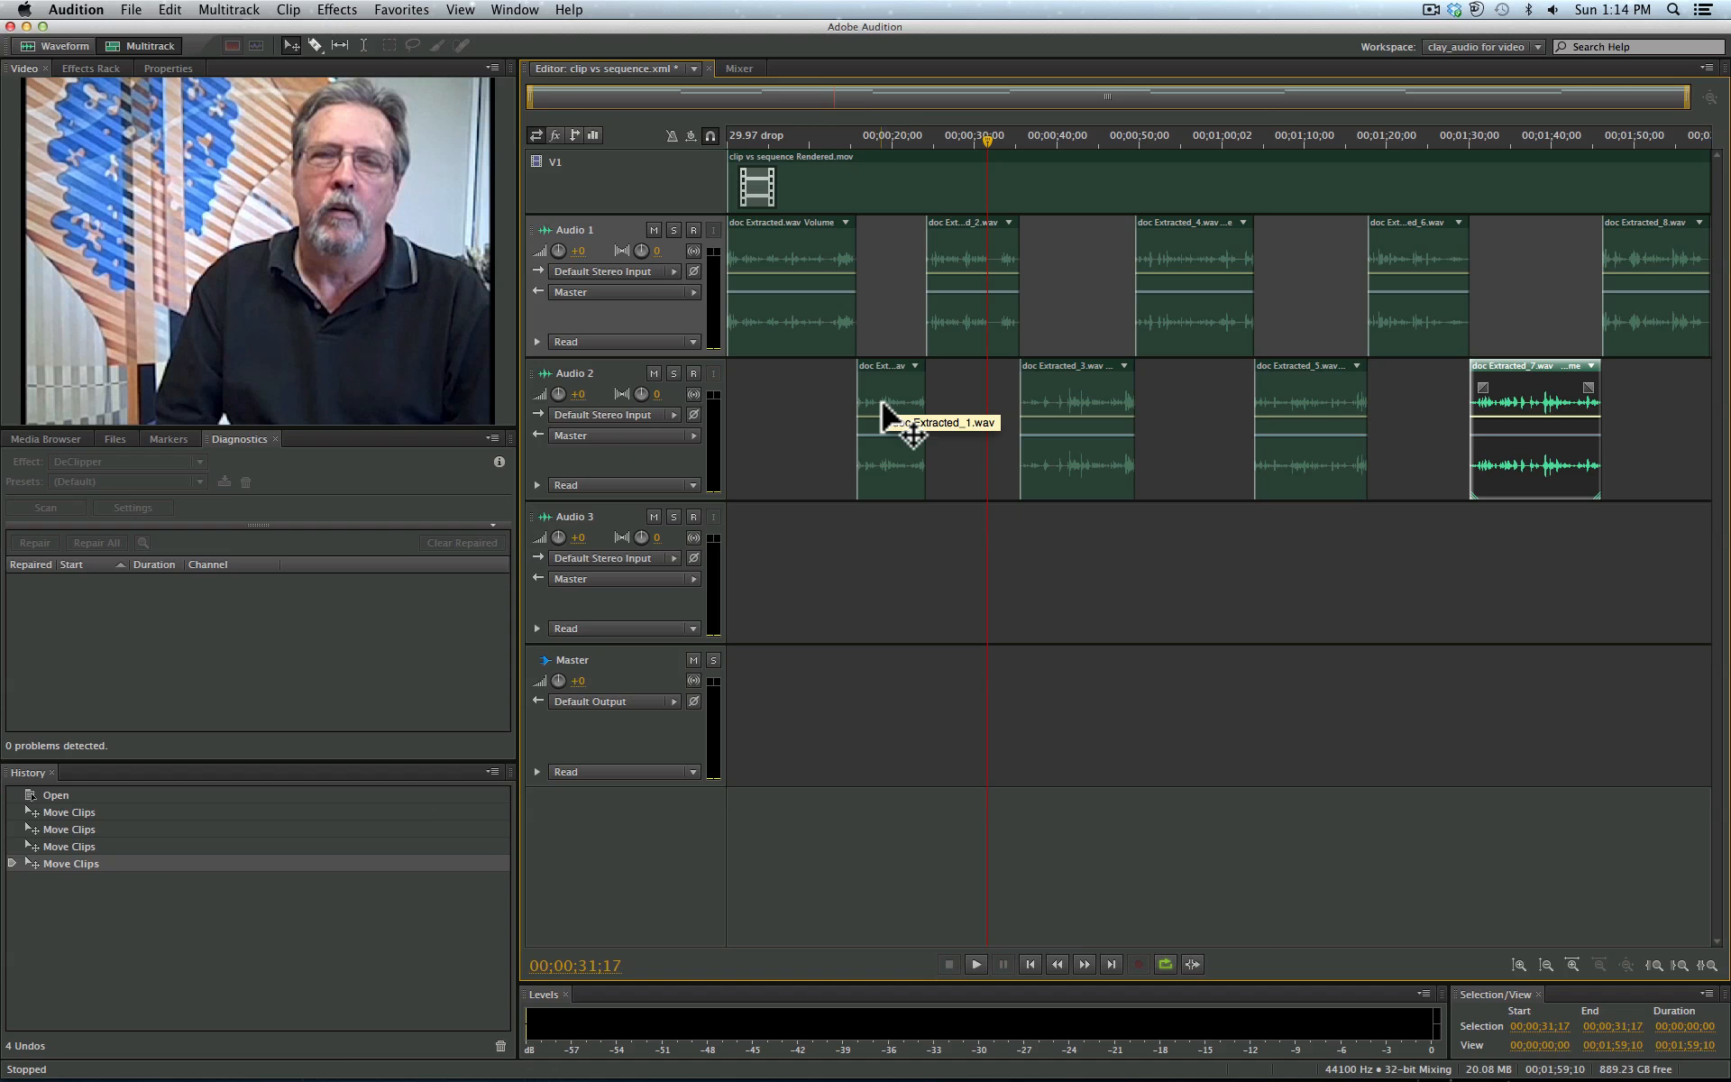
# Step: View the selected doc Extracted_7.wav clip in the Waveform editor, then return to the multitrack session
pyautogui.click(803, 138)
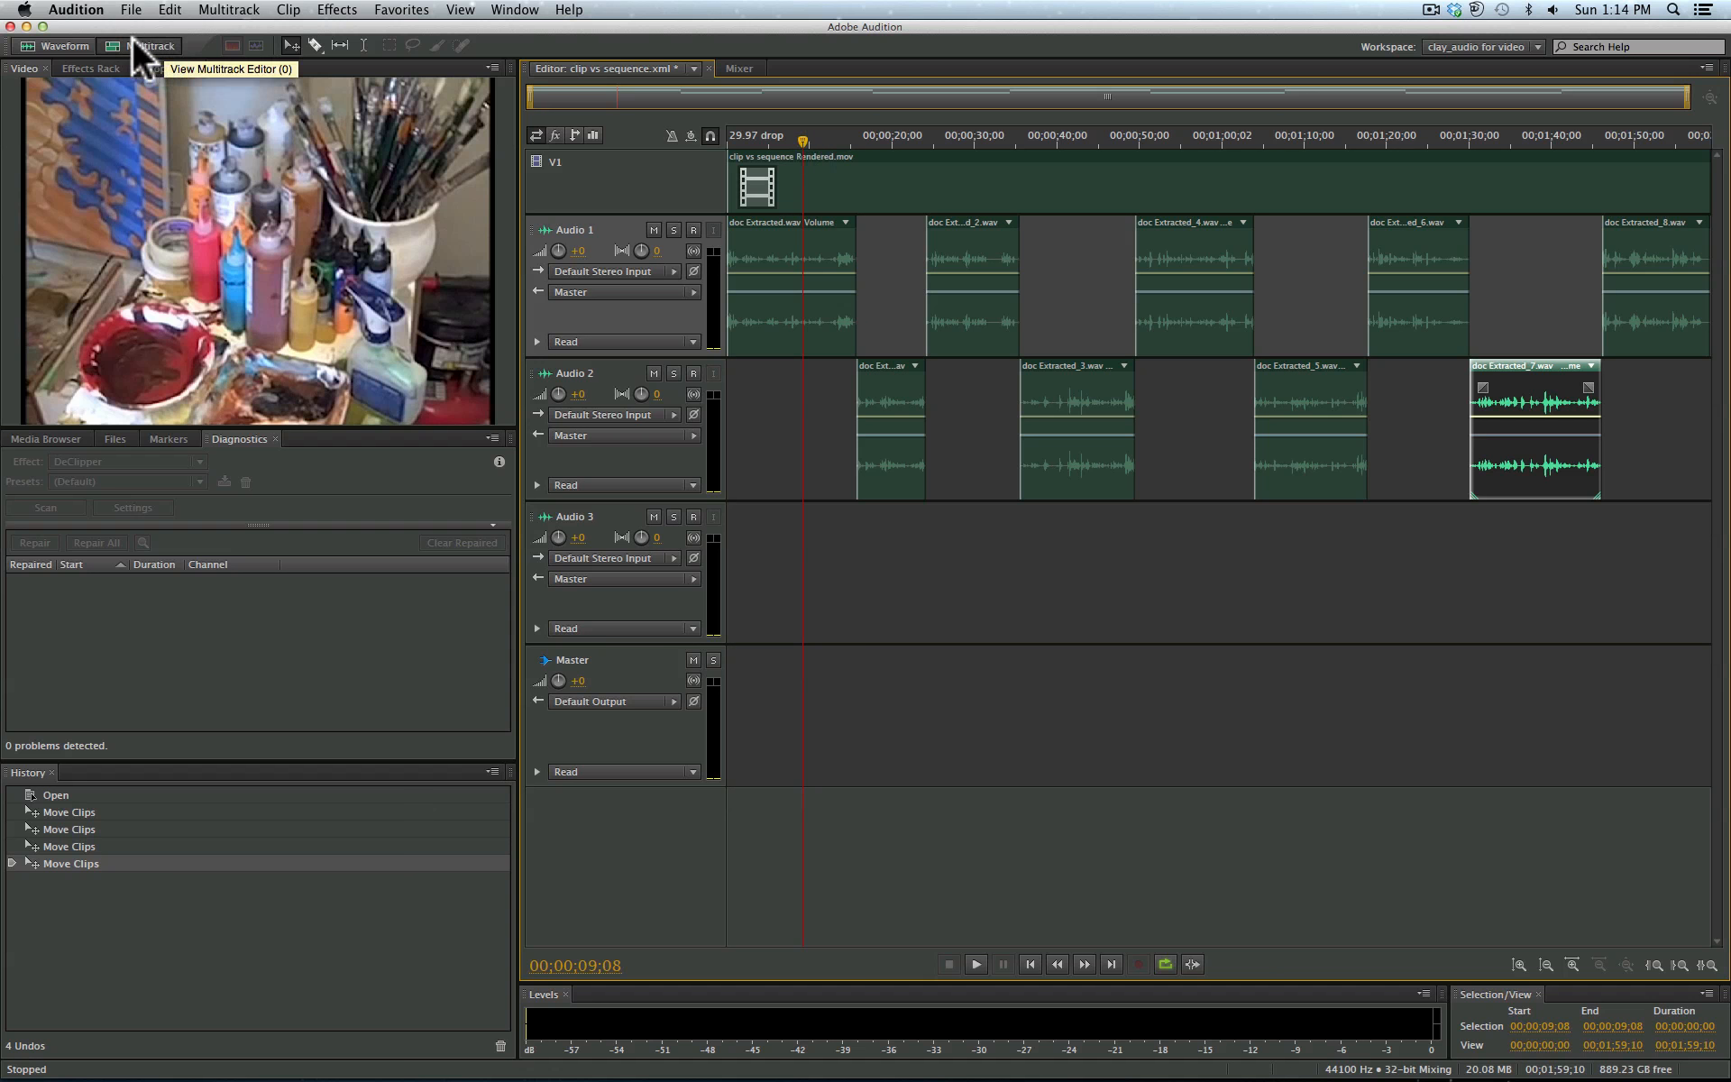
pyautogui.click(56, 45)
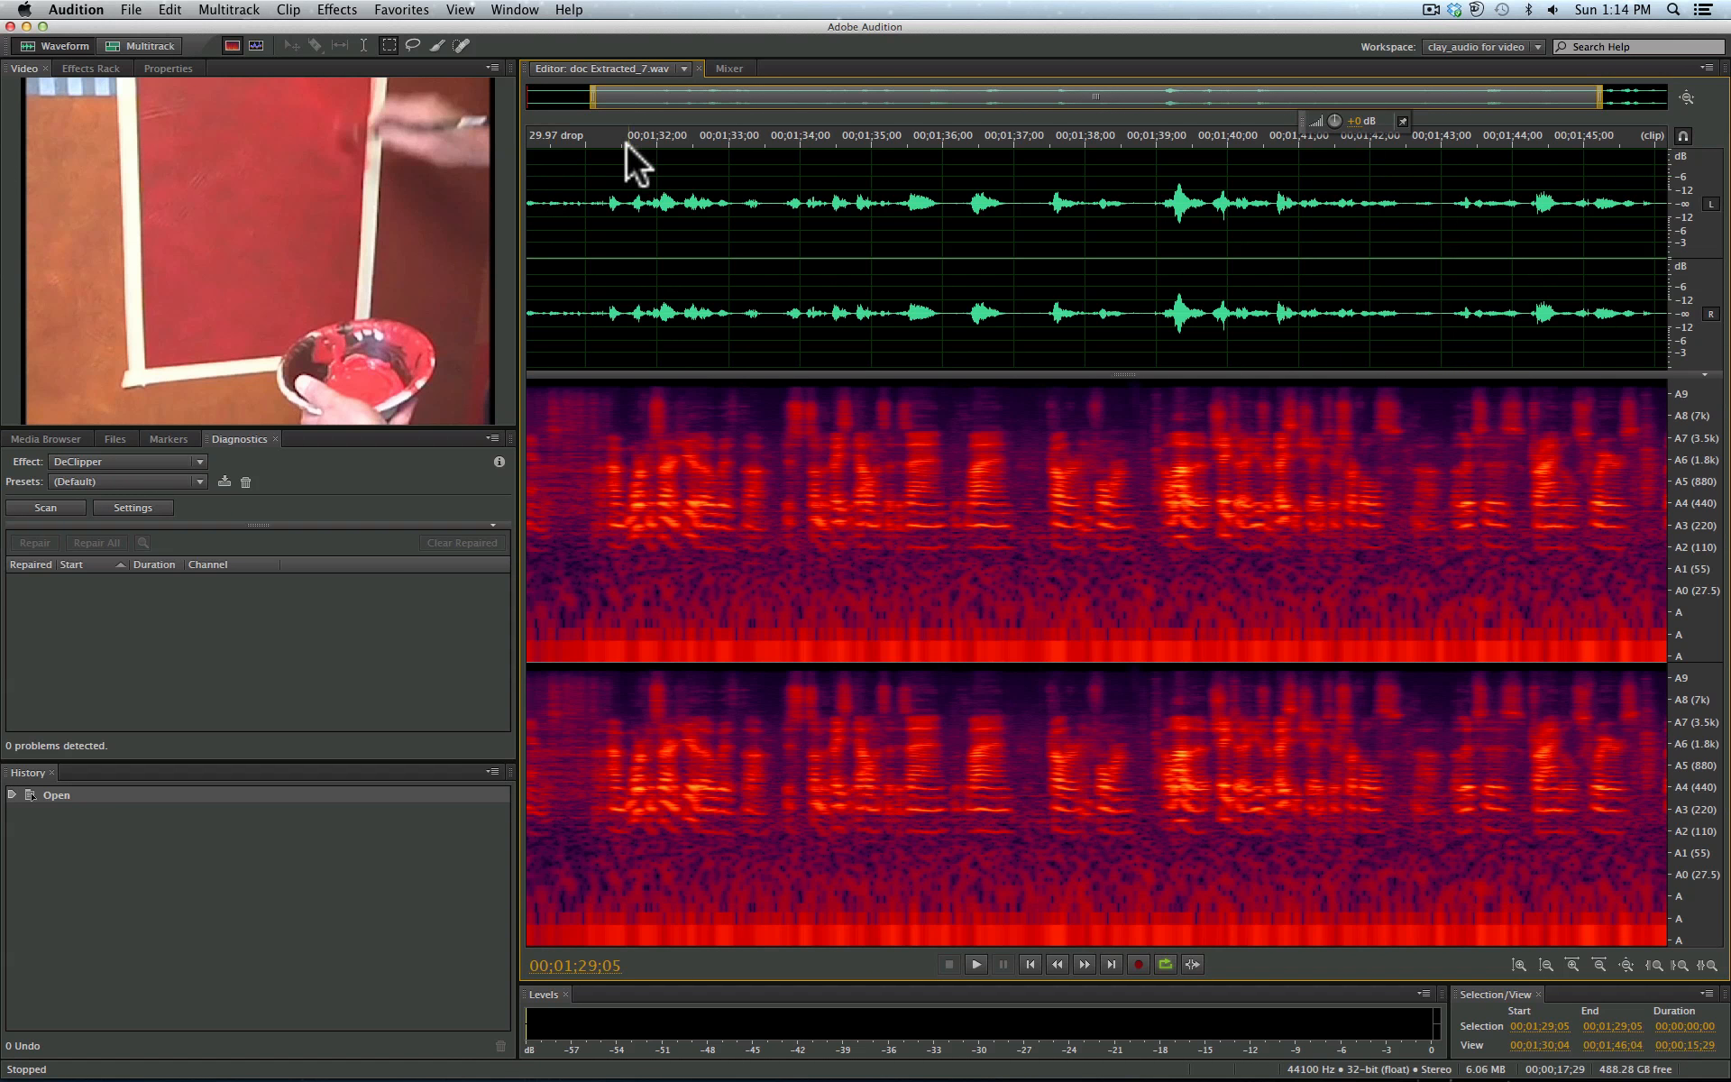
pyautogui.click(144, 46)
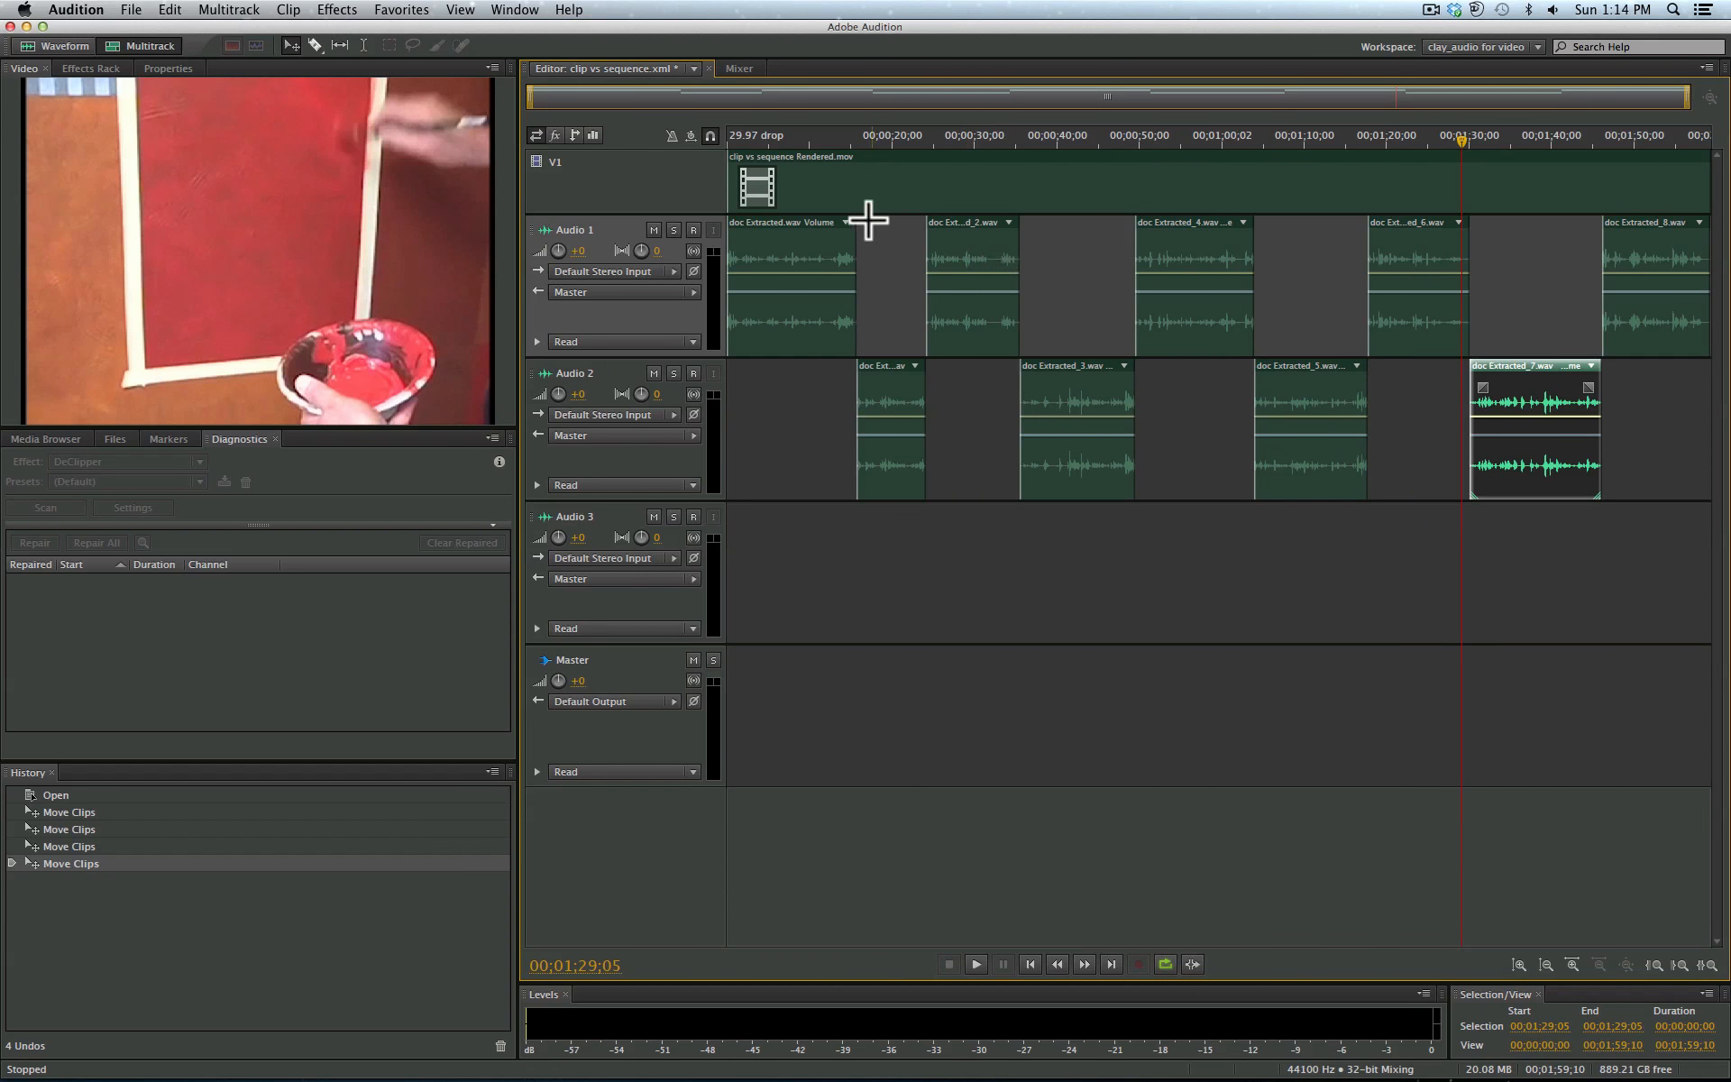
# Step: Open the first Audio 1 clip, doc Extracted.wav, in the Waveform editor
pyautogui.click(777, 239)
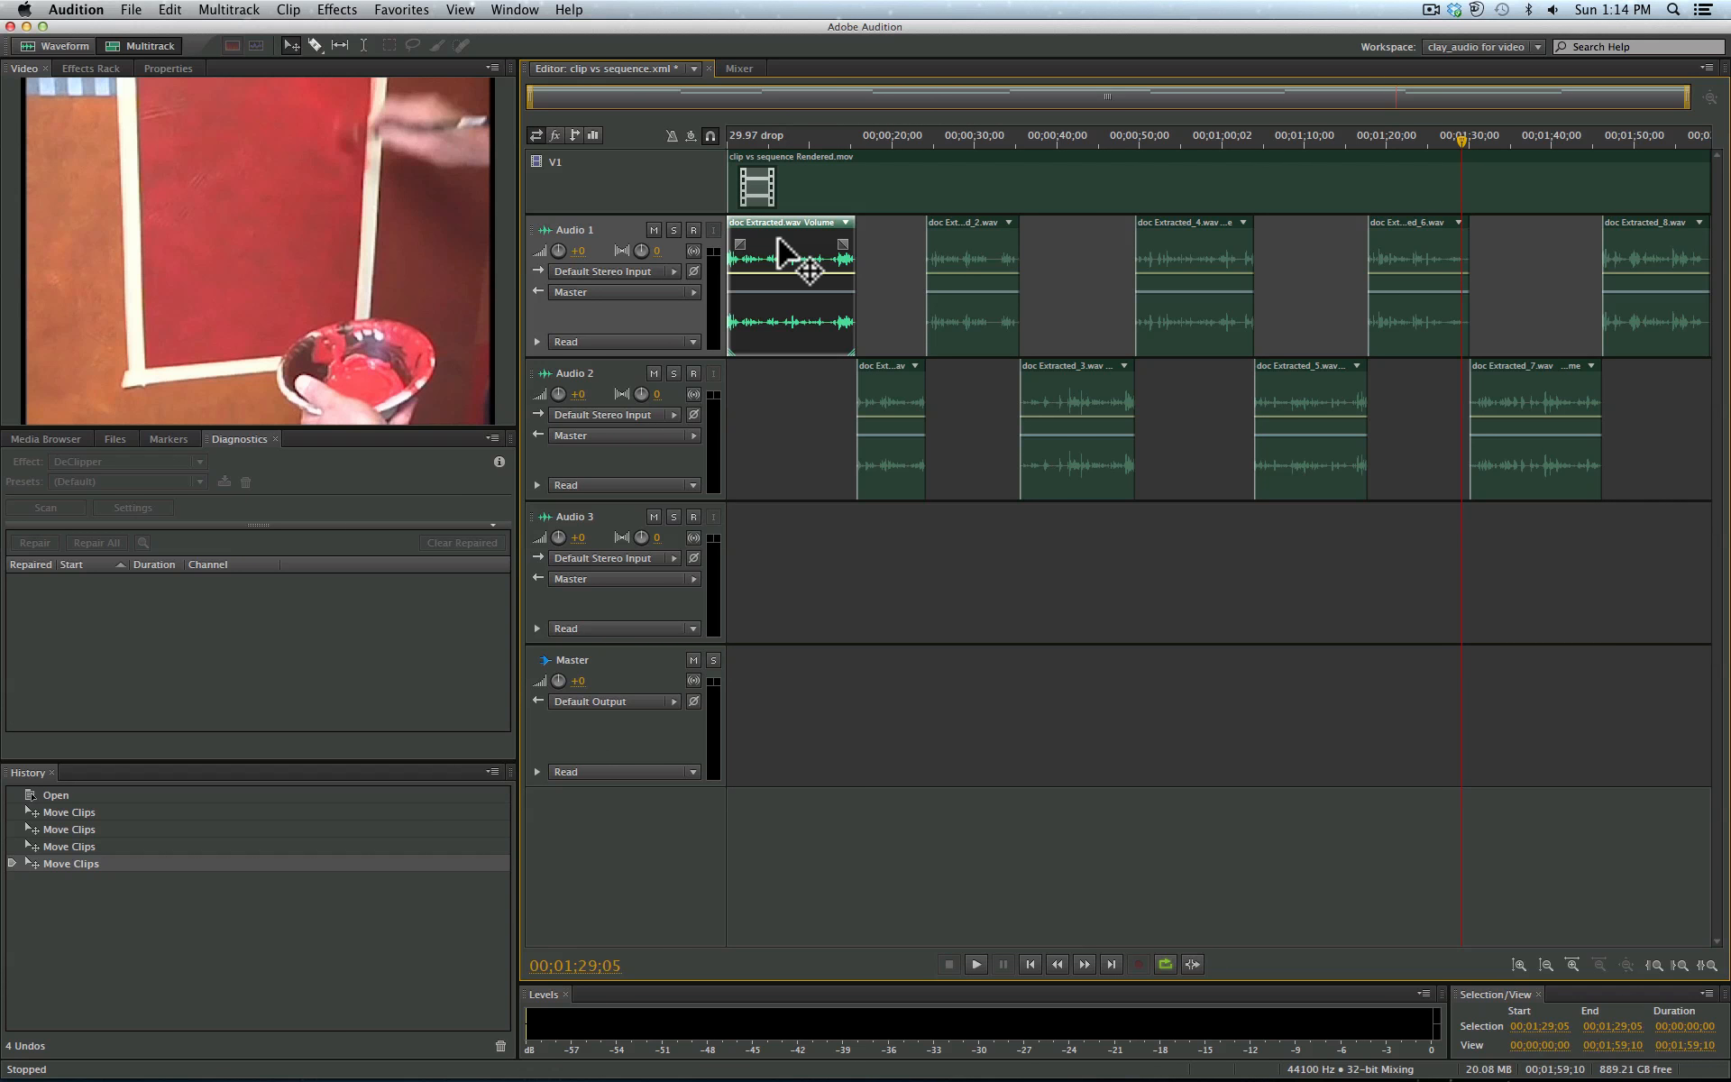
pyautogui.doubleClick(779, 245)
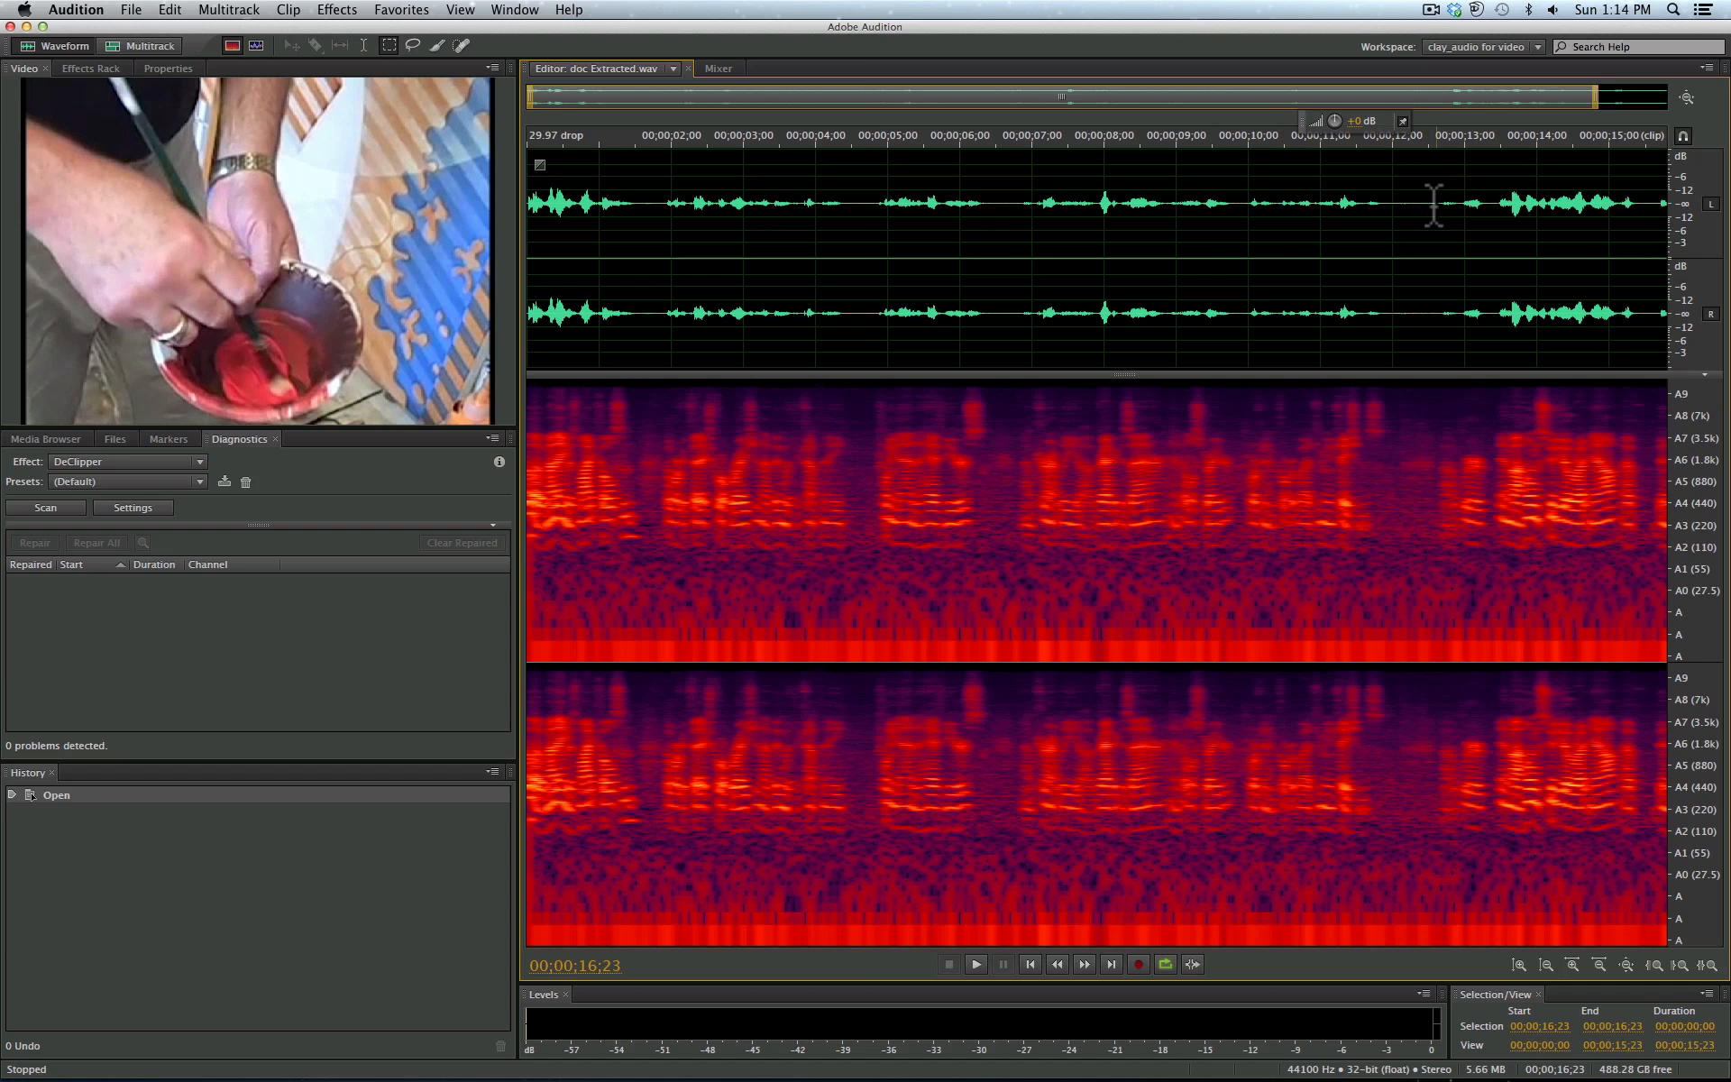
# Step: Select the quiet gap from about 00;00;11;26 to 00;00;12;17 and capture it as the noise print for the Noise Reduction process
pyautogui.moveTo(1434, 204); pyautogui.dragTo(1385, 213)
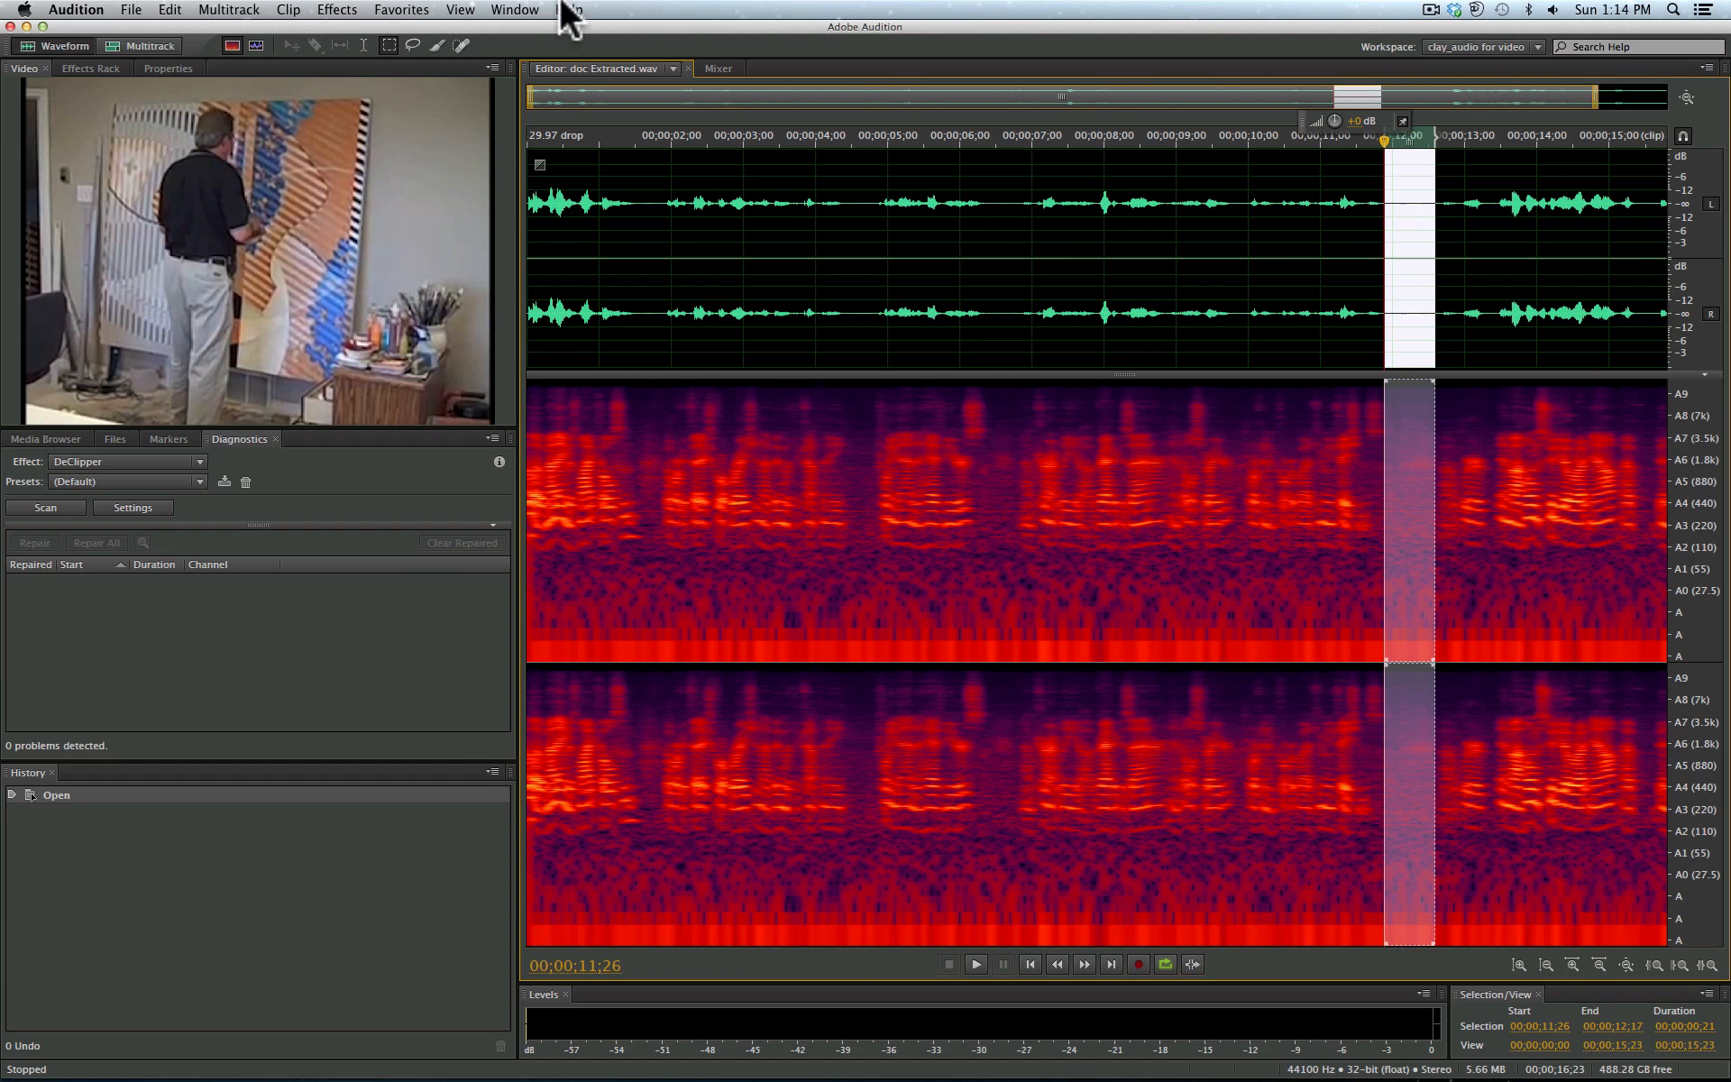
pyautogui.click(347, 11)
pyautogui.moveTo(451, 306)
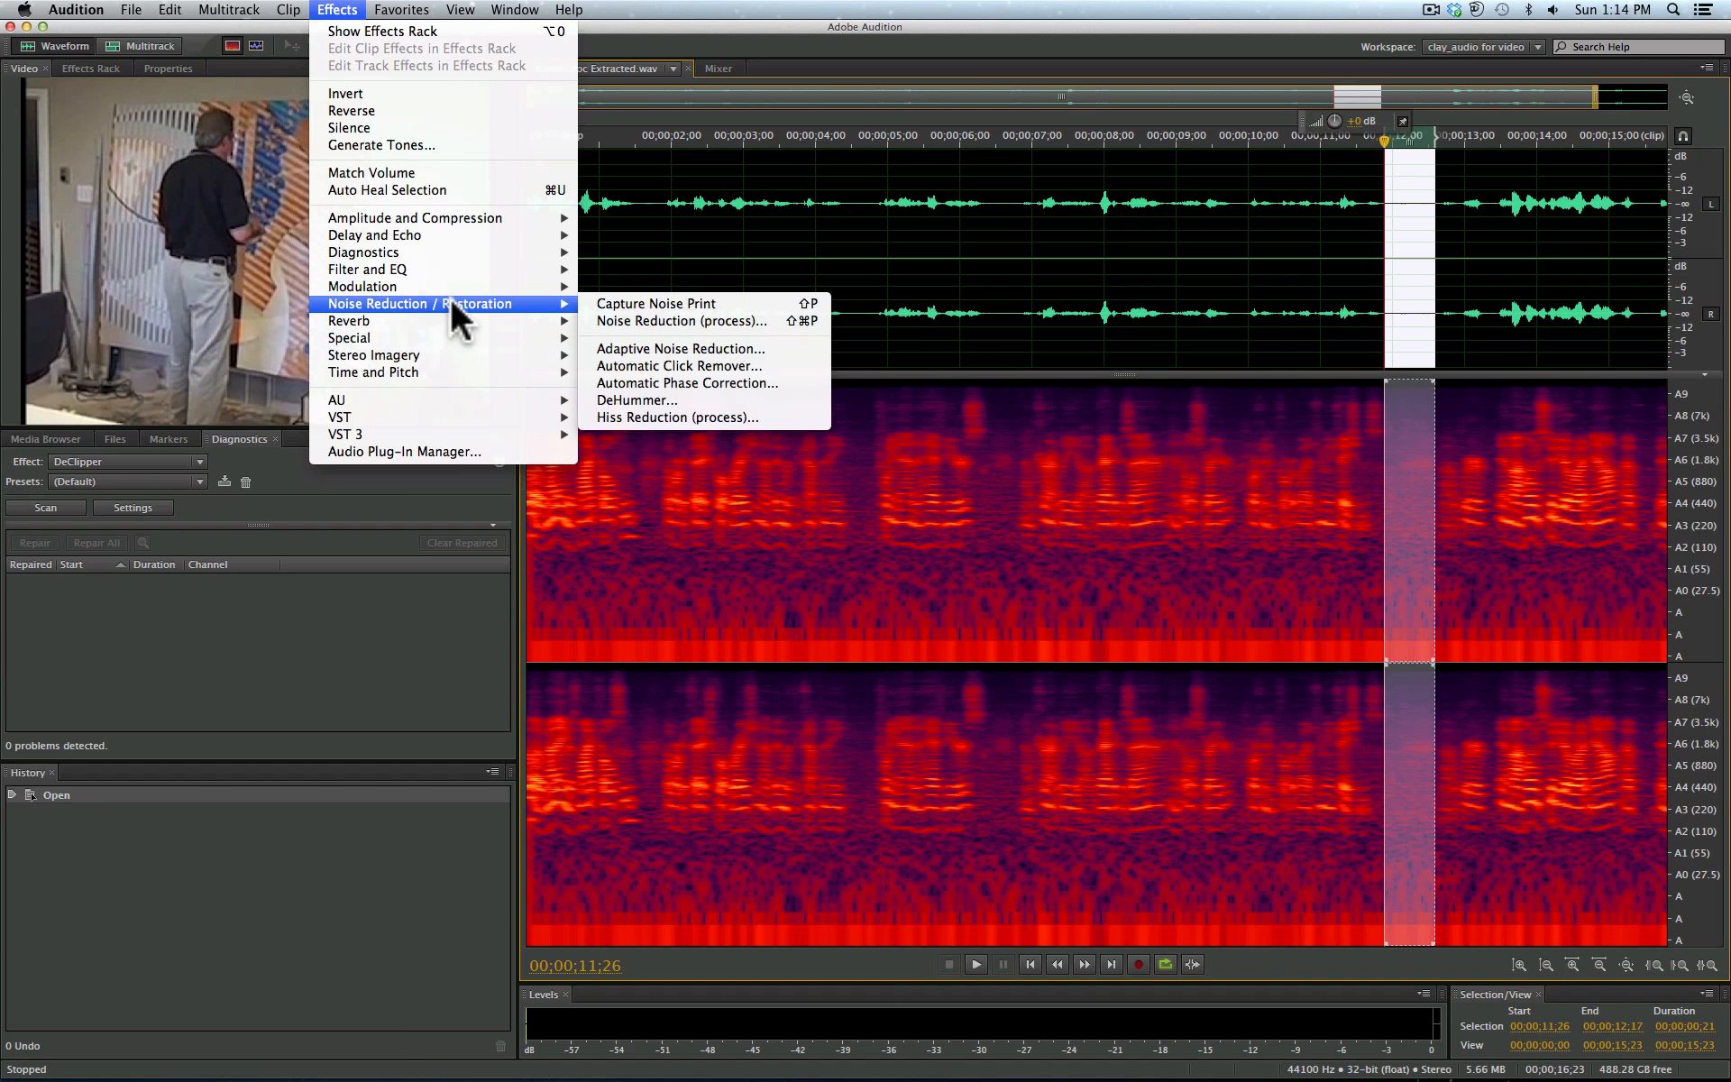
pyautogui.click(637, 320)
pyautogui.click(635, 366)
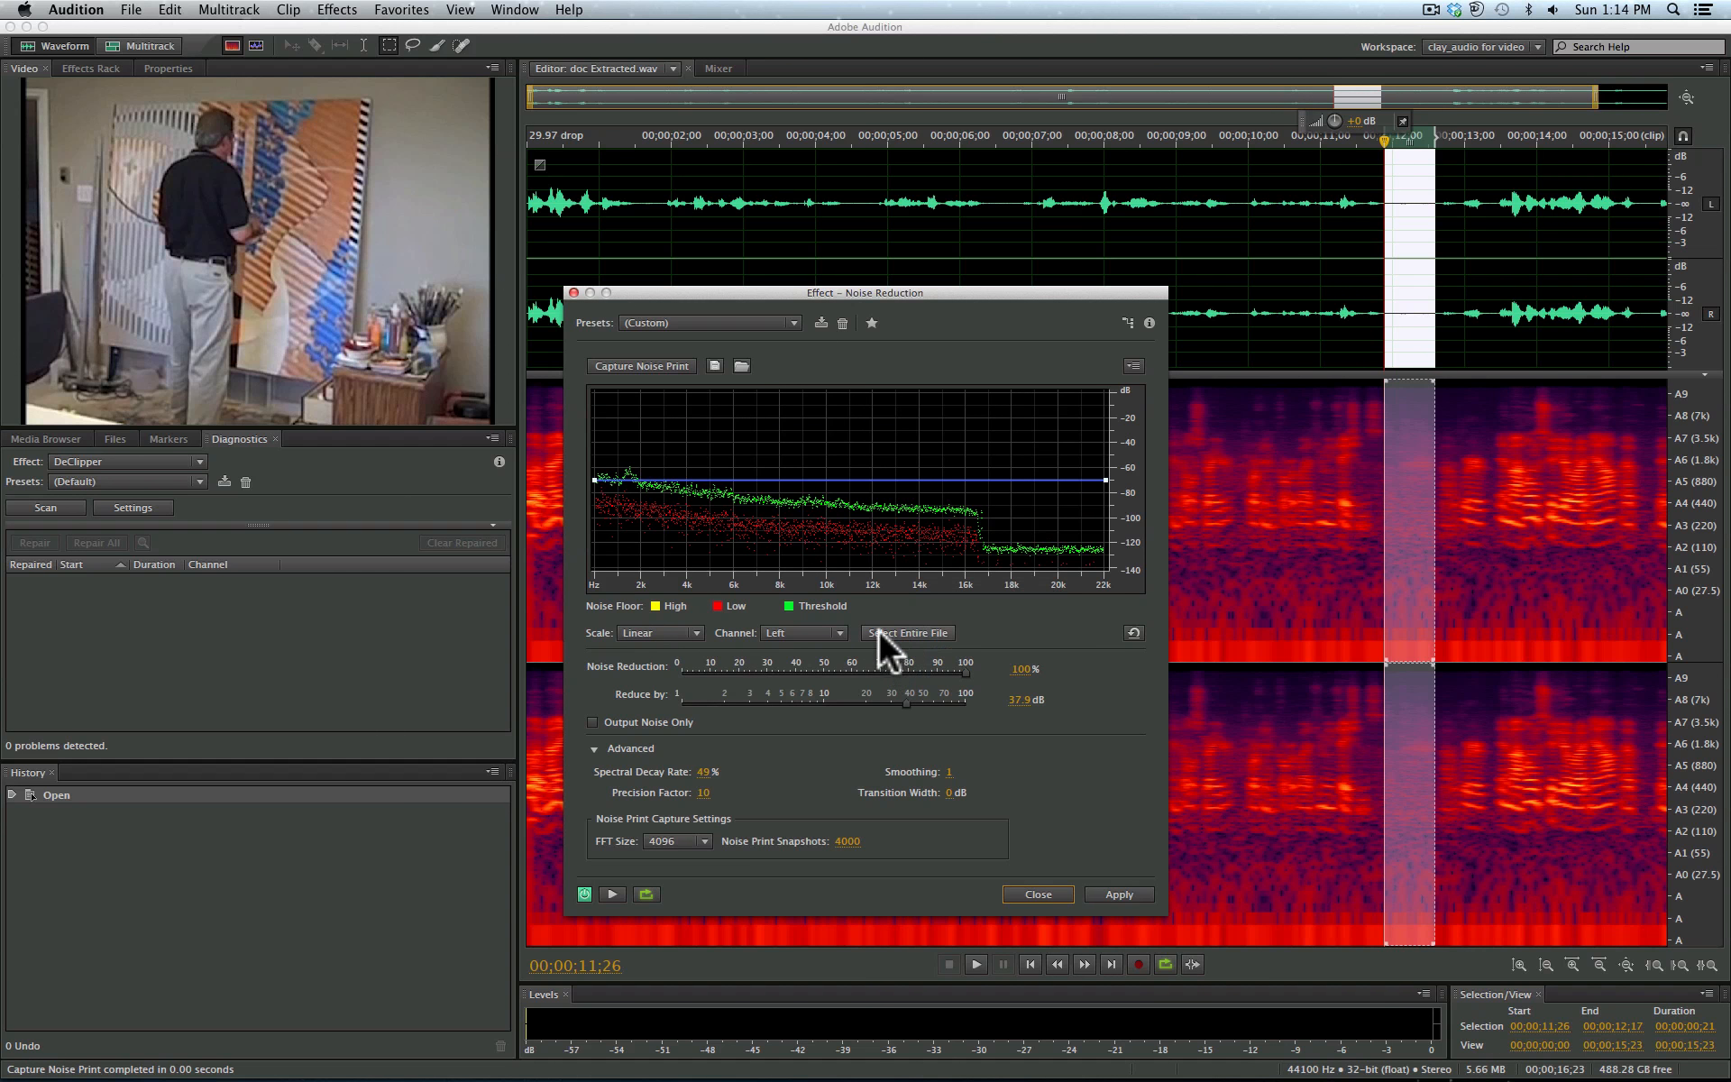
# Step: Apply the noise reduction to the entire doc Extracted.wav file, then return to the multitrack session
pyautogui.click(878, 631)
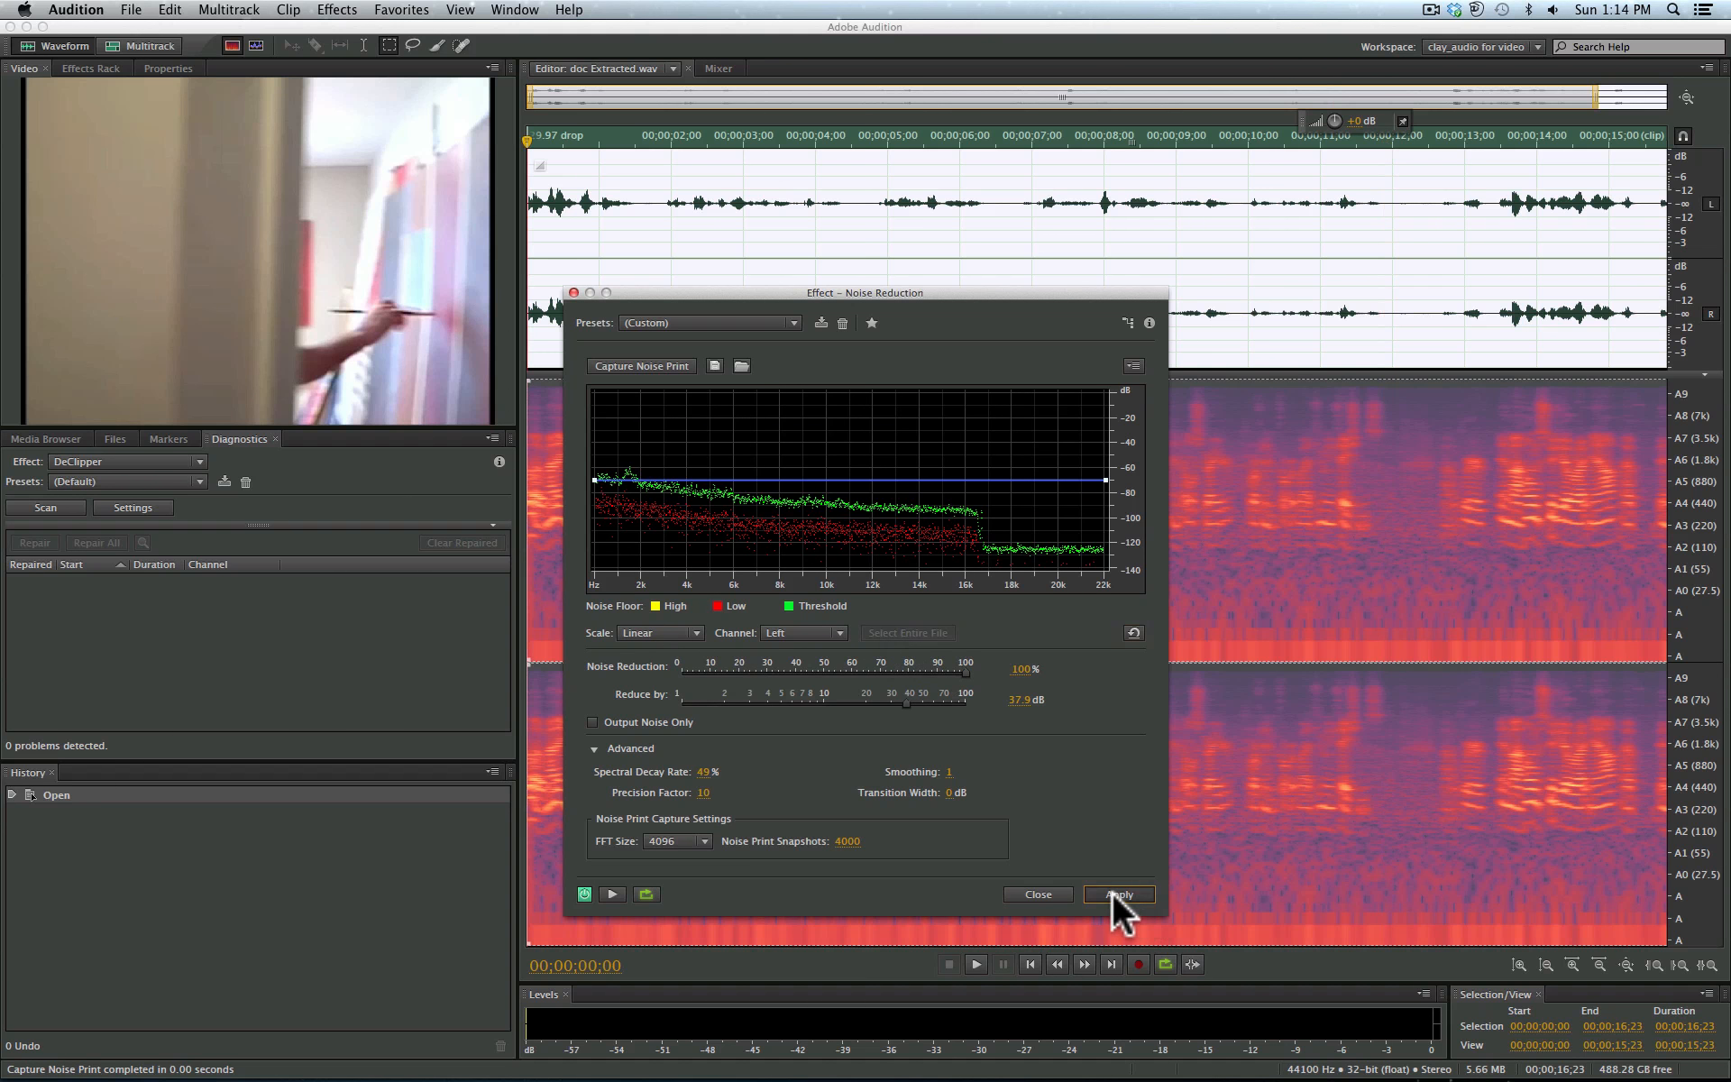
pyautogui.click(1114, 893)
pyautogui.click(693, 258)
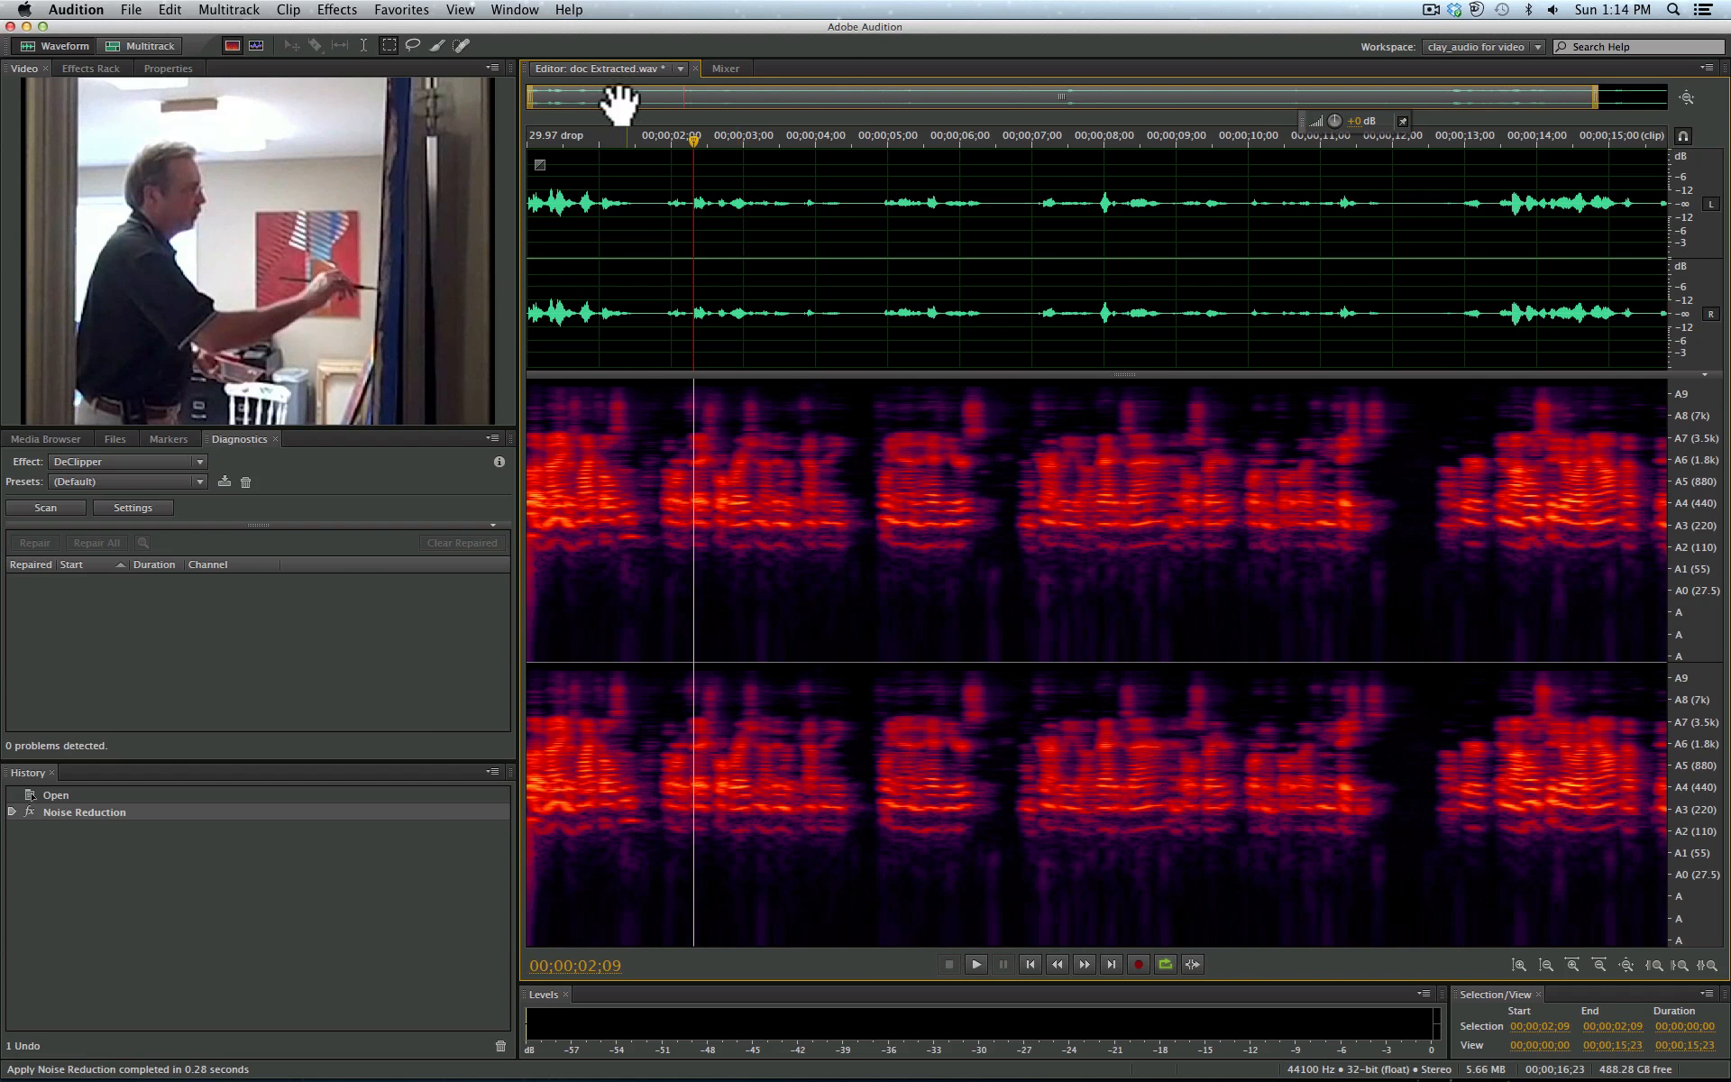
pyautogui.click(143, 38)
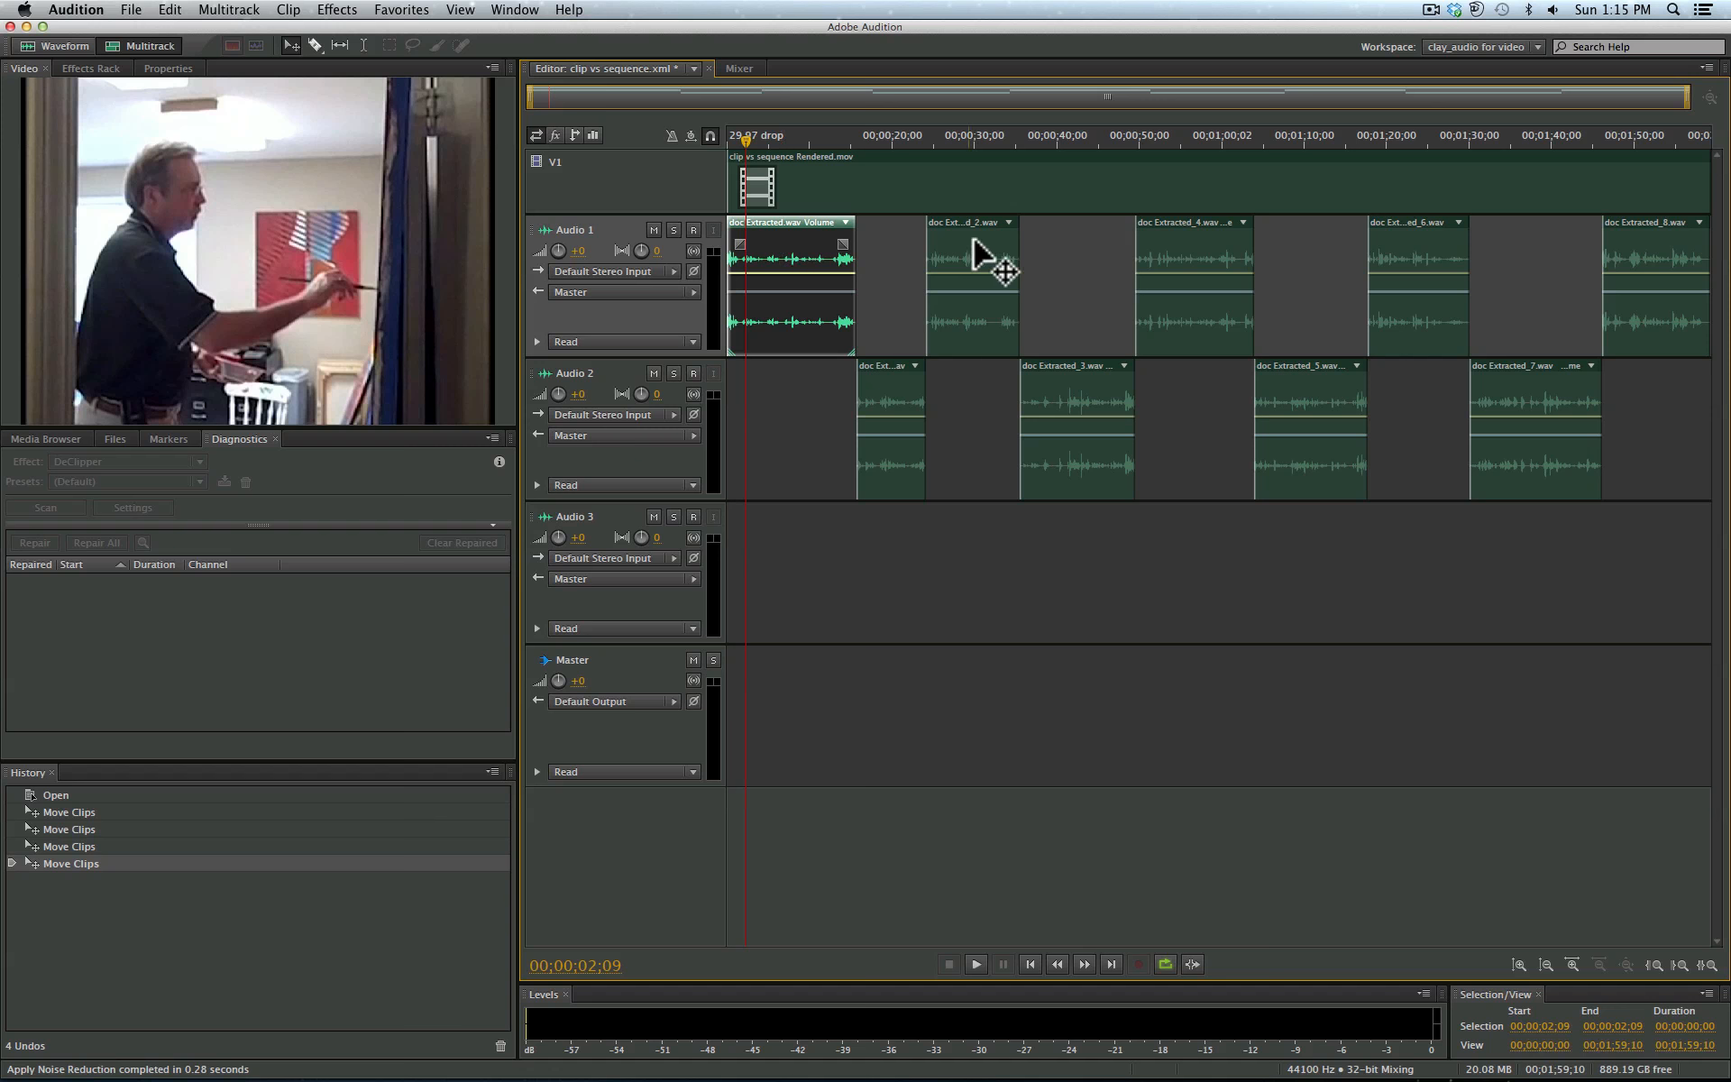
# Step: View the doc Extracted_2.wav clip in the Waveform editor, then return to the multitrack session and place the playhead at 00;00;21;12
pyautogui.doubleClick(977, 268)
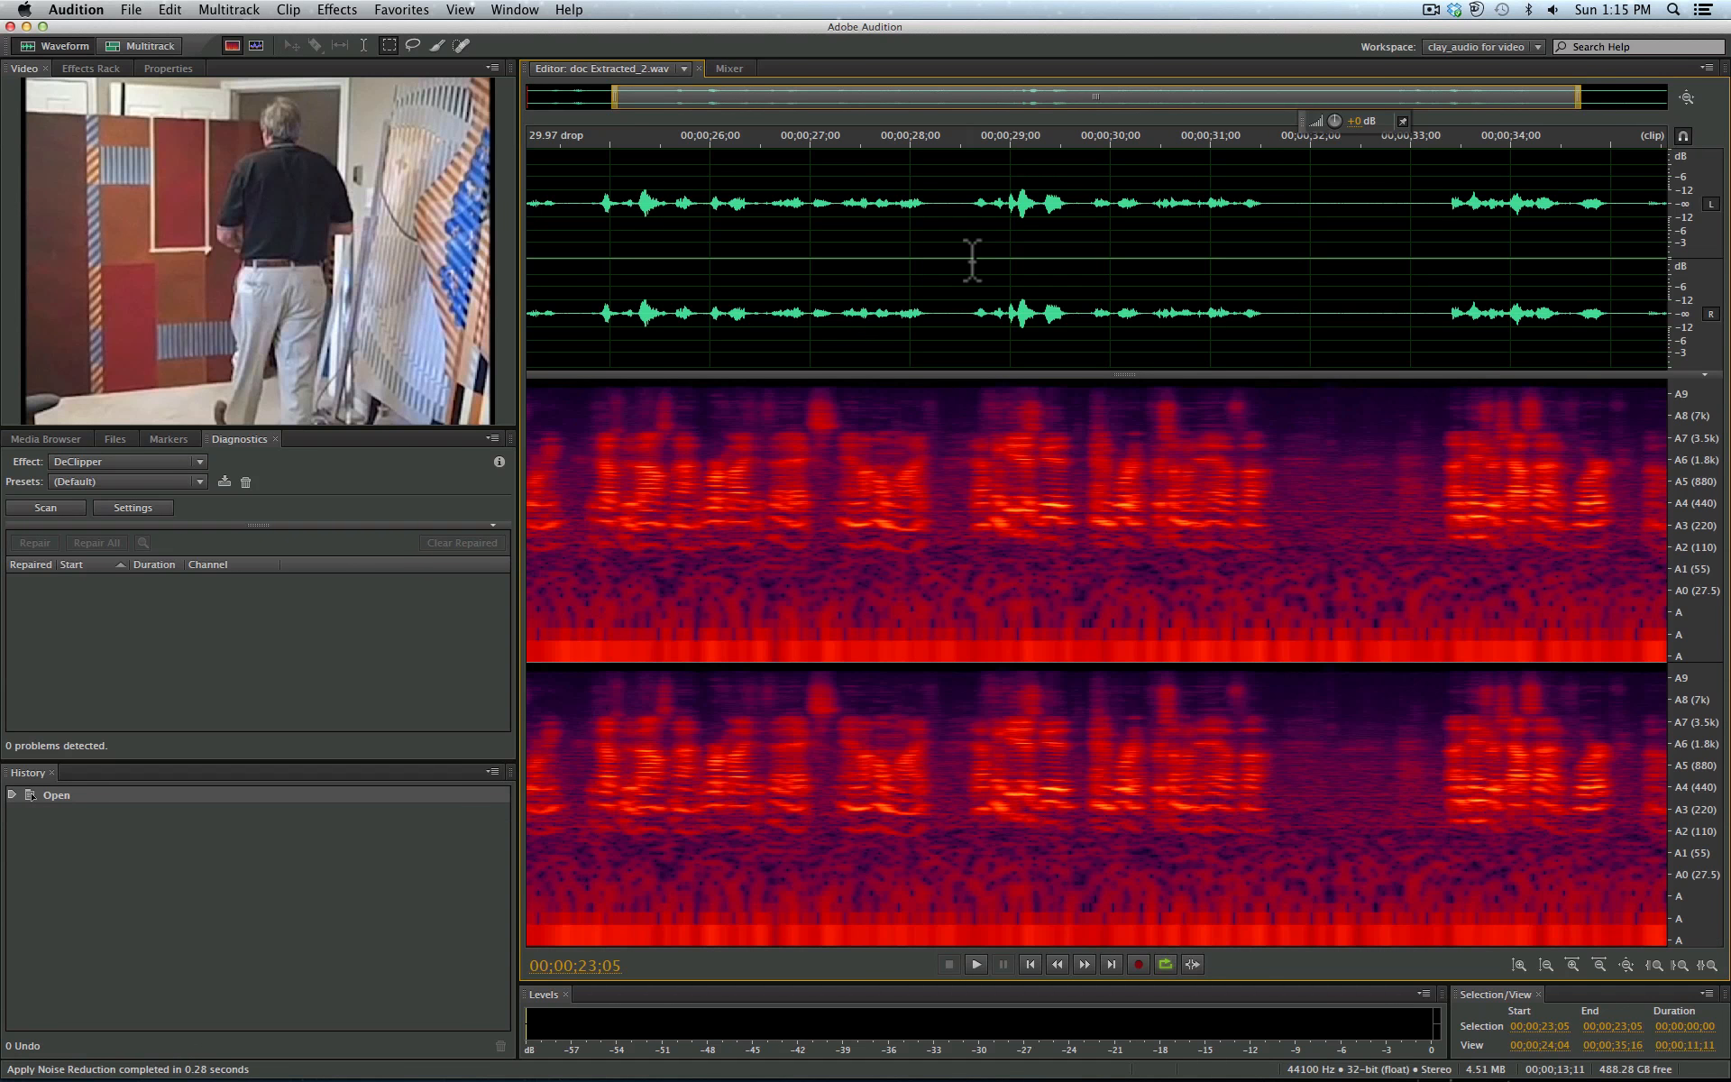
pyautogui.click(149, 37)
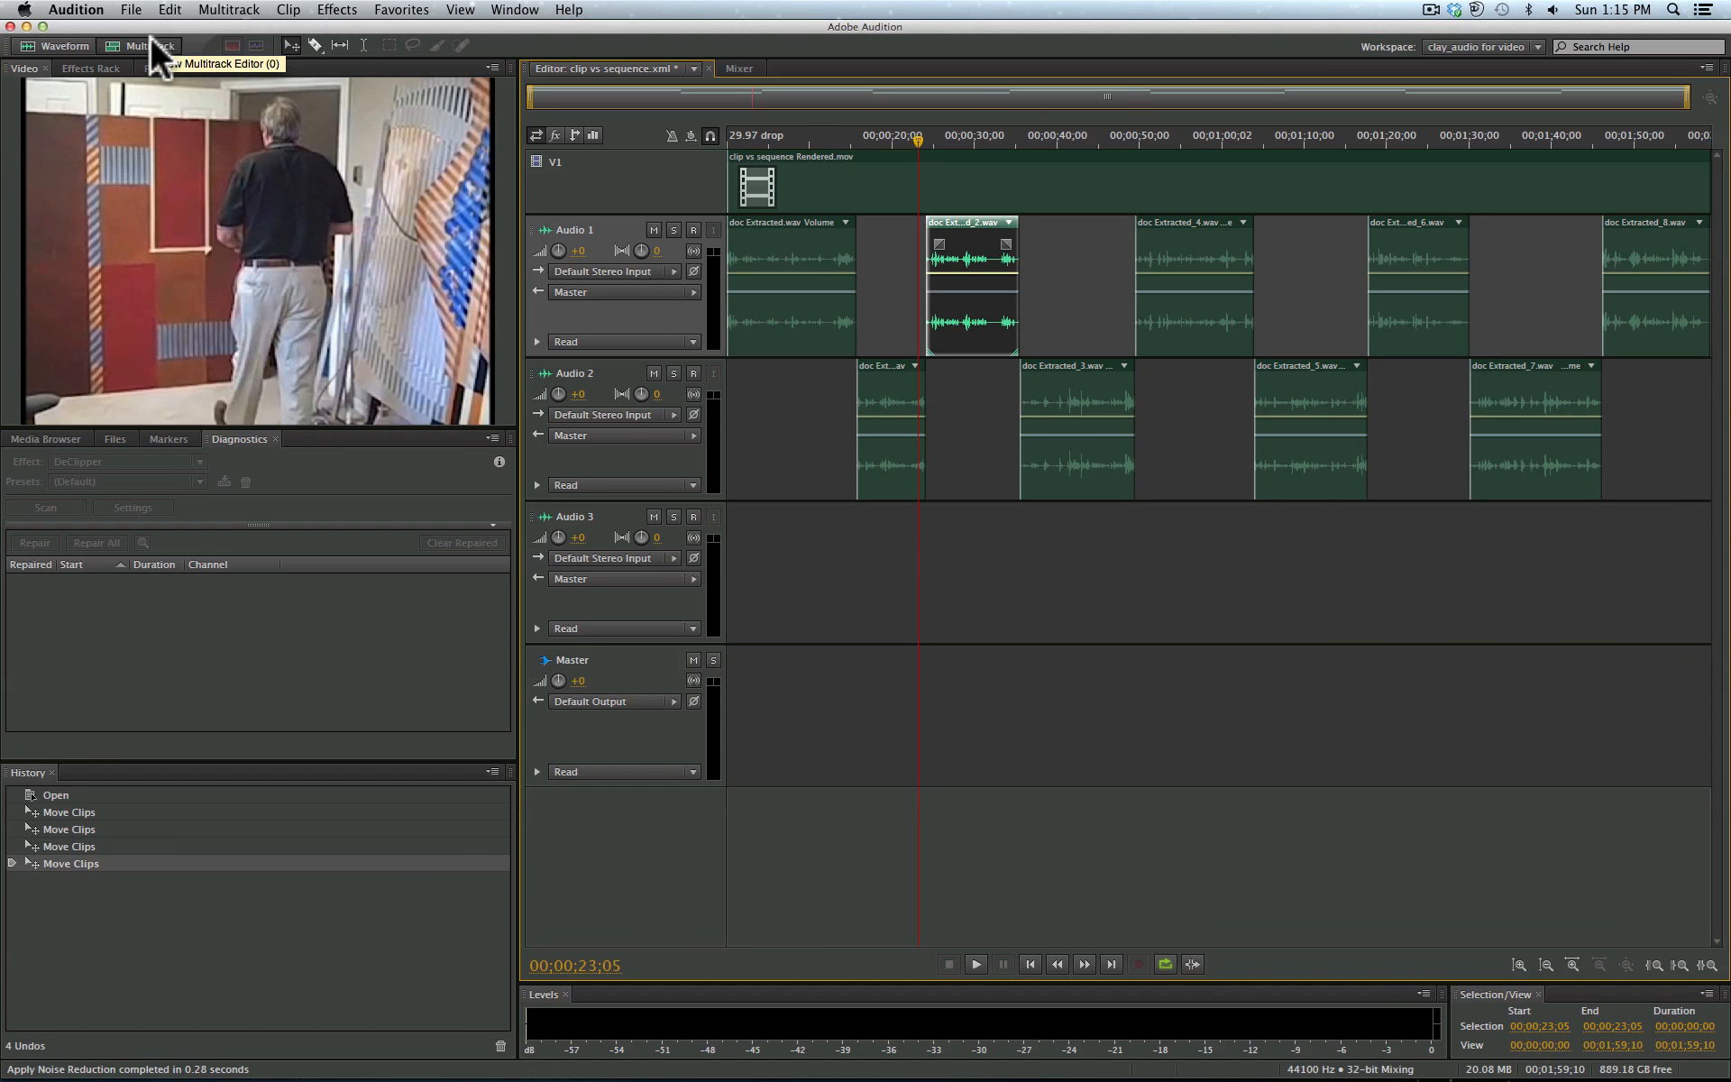
pyautogui.click(906, 176)
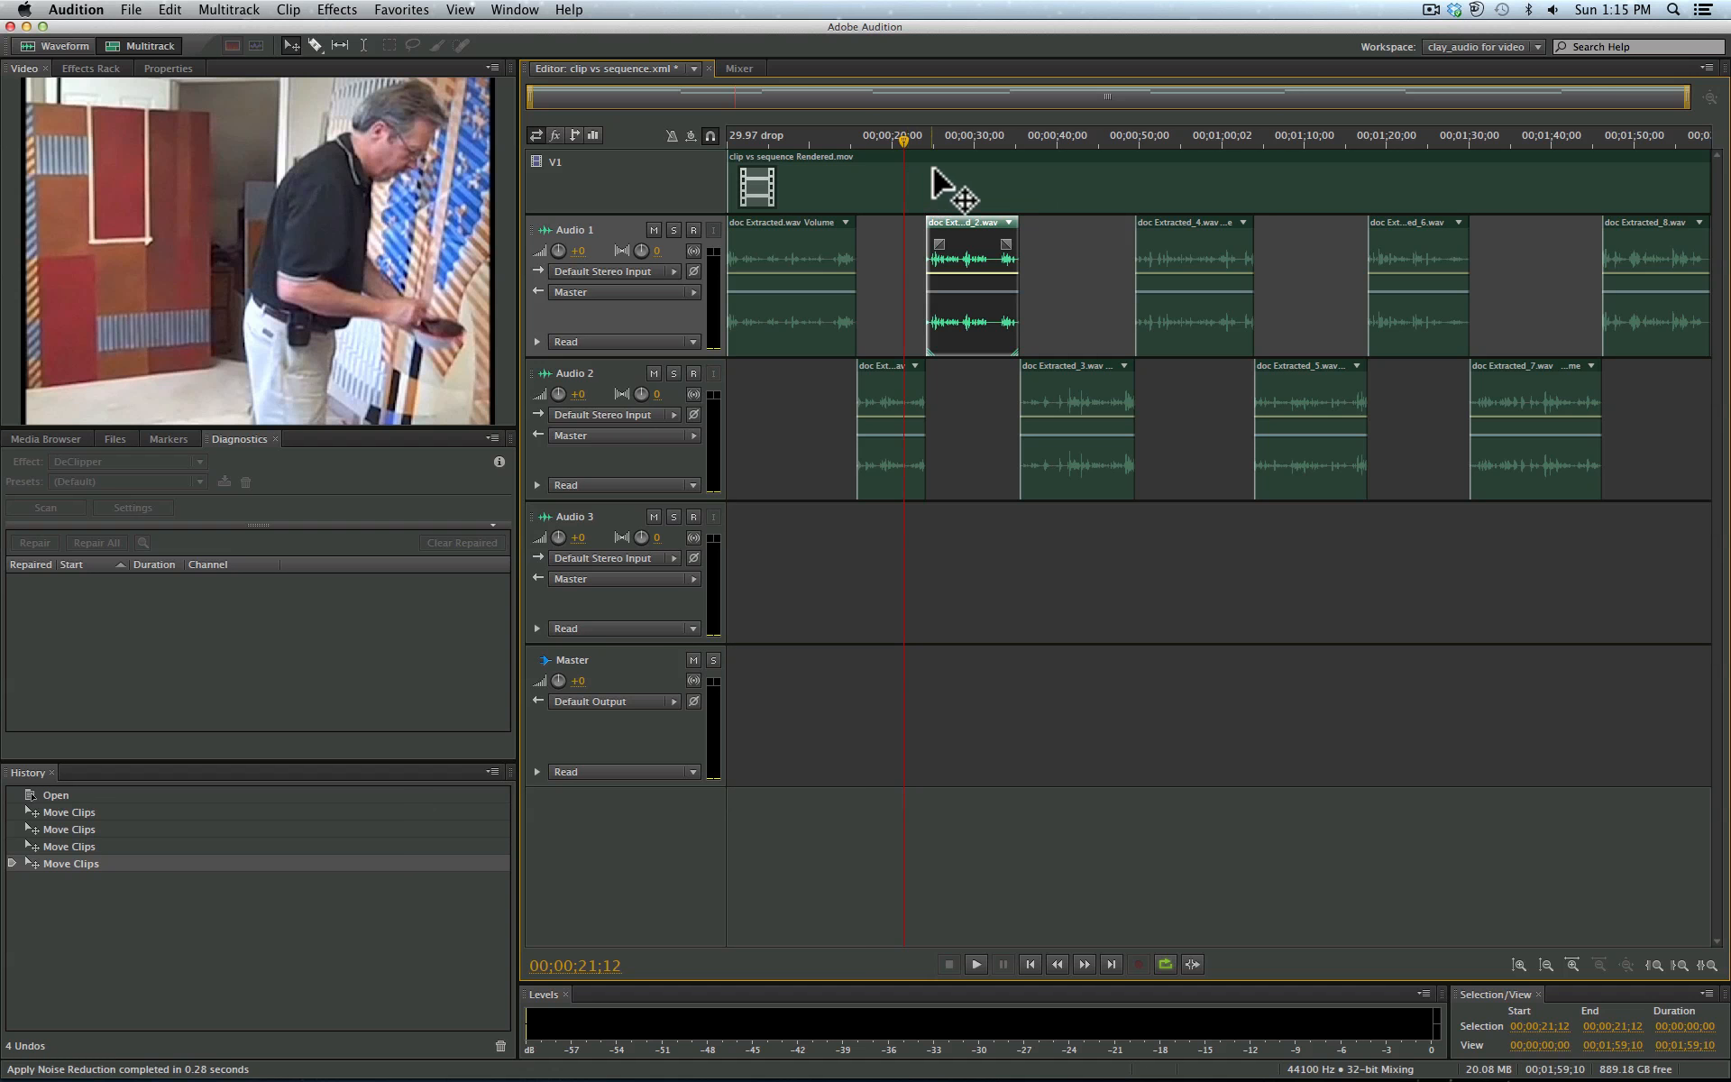
# Step: Open Adobe's web page for downloading Audition sound effects and agree to its content licence terms
pyautogui.click(573, 9)
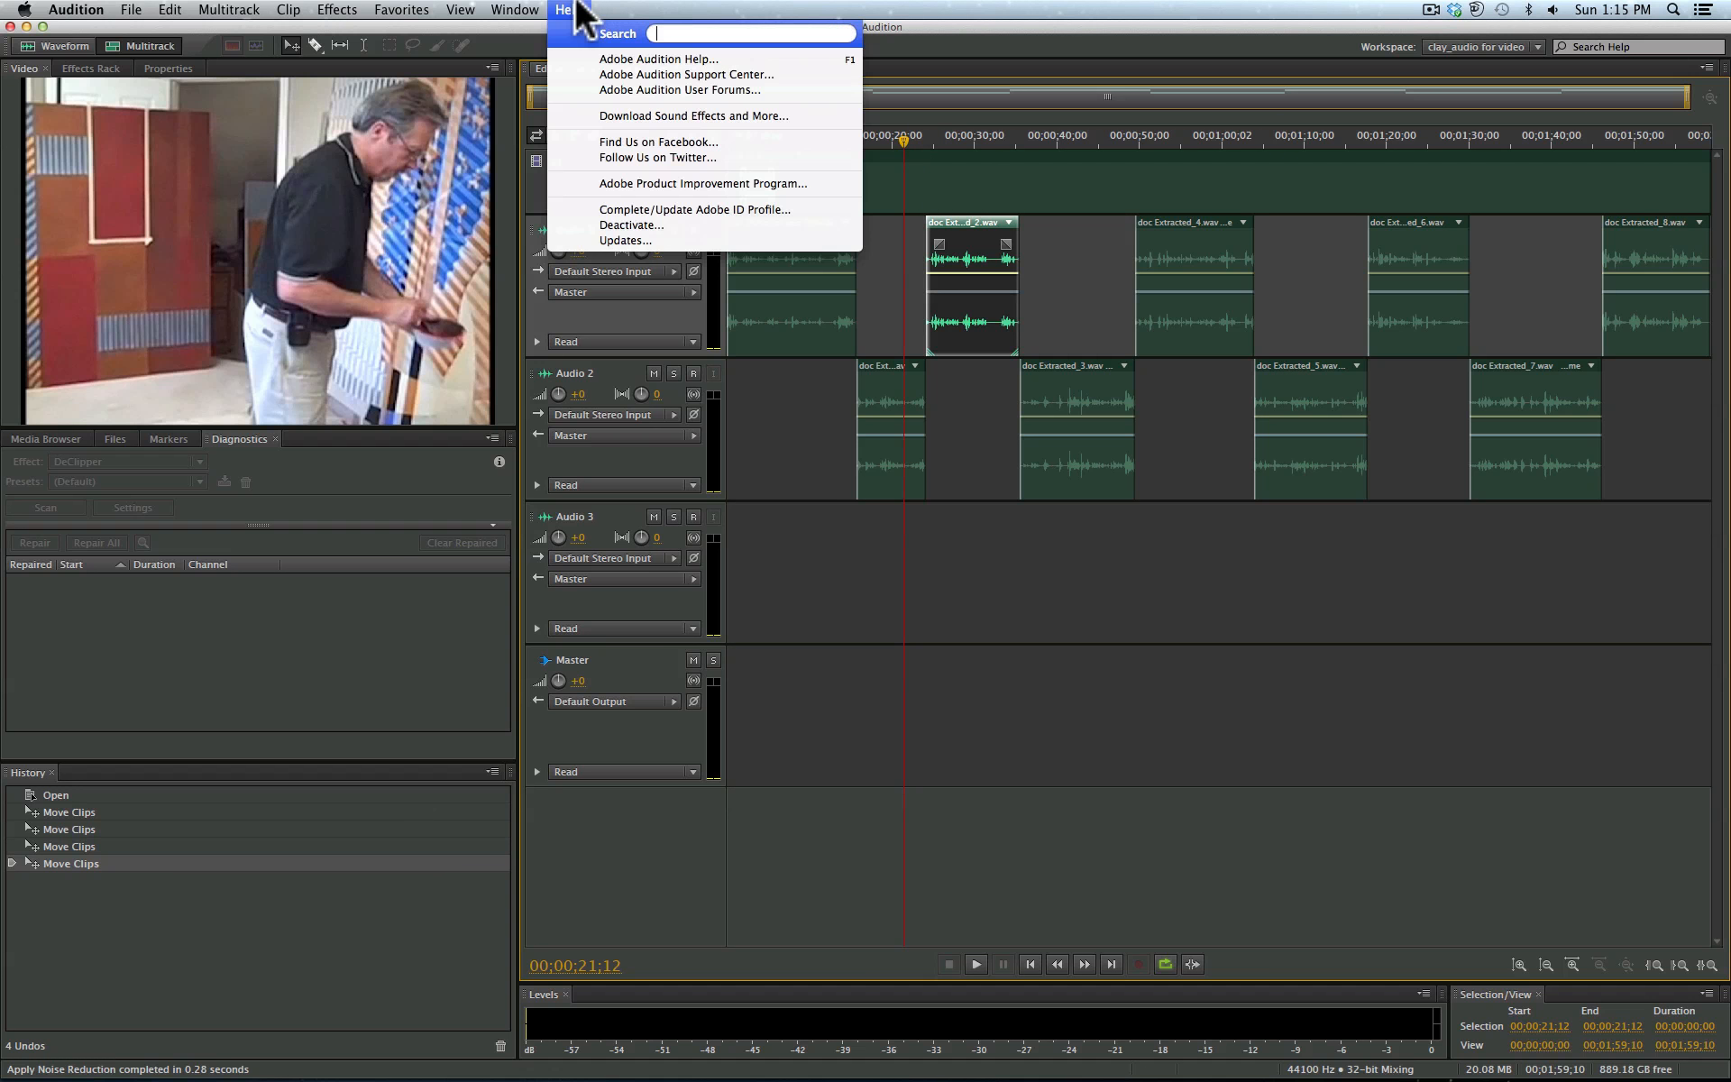
pyautogui.click(678, 115)
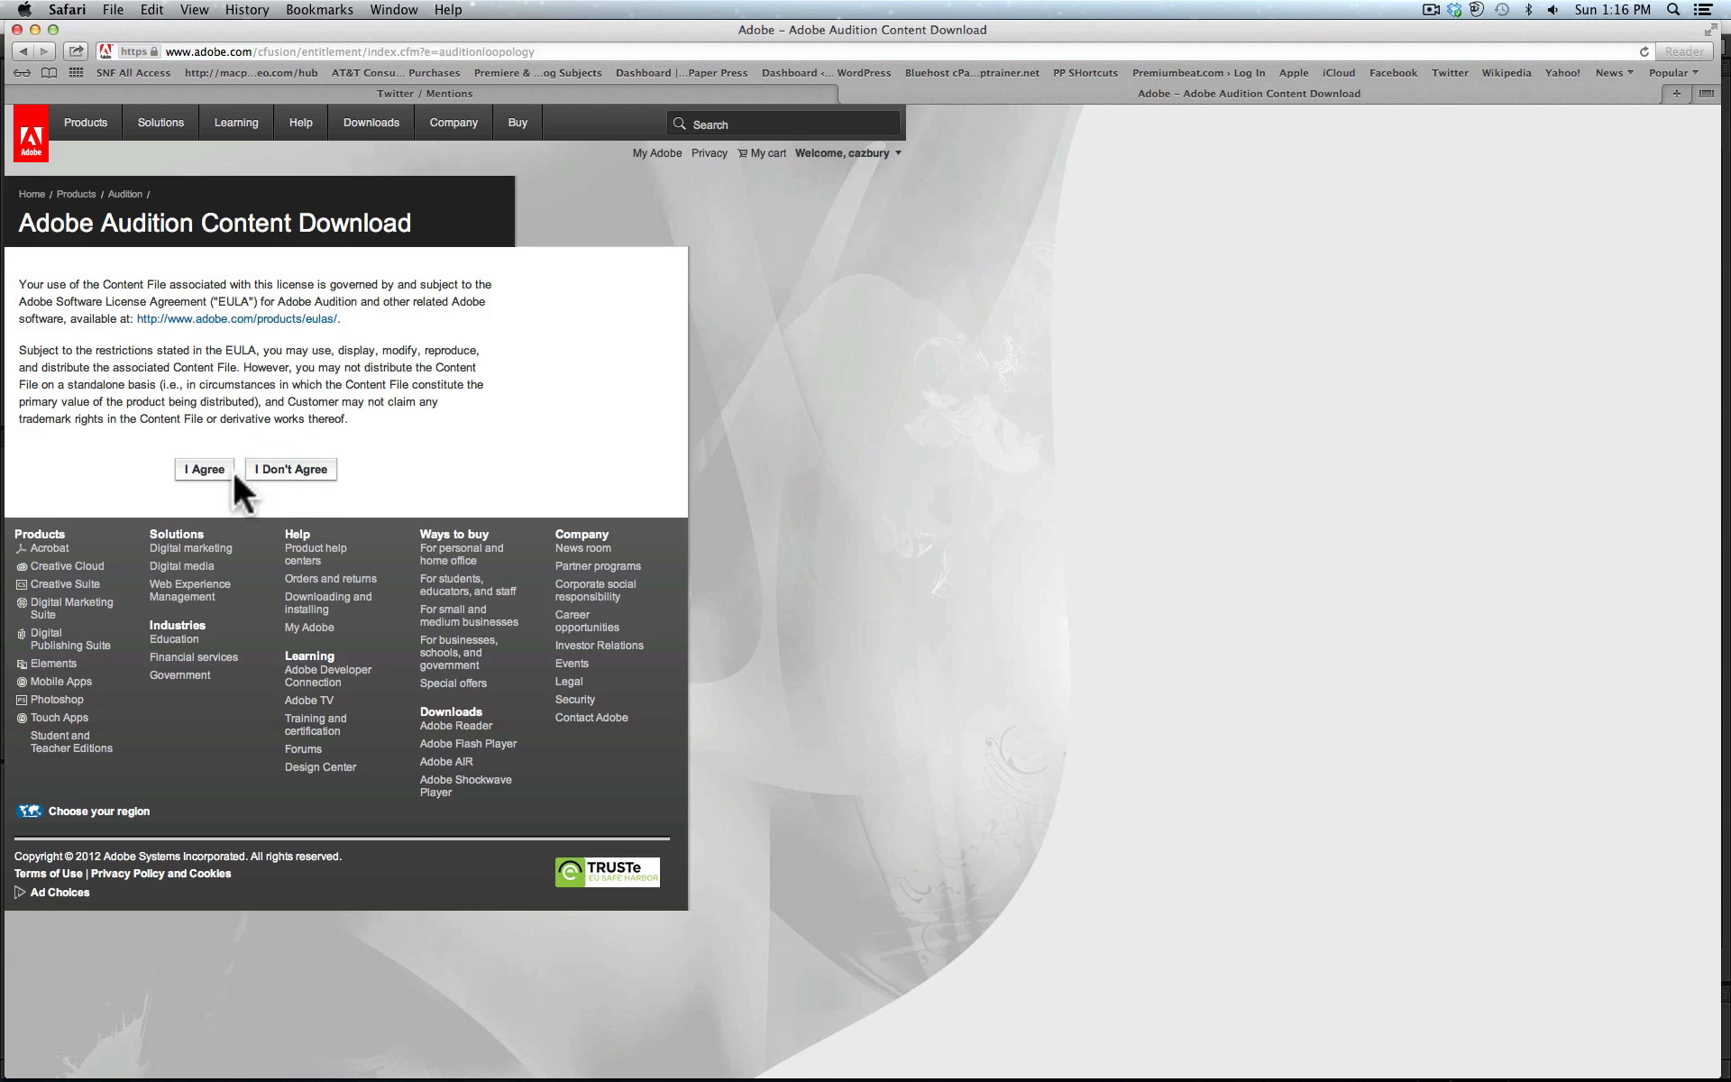
pyautogui.click(202, 470)
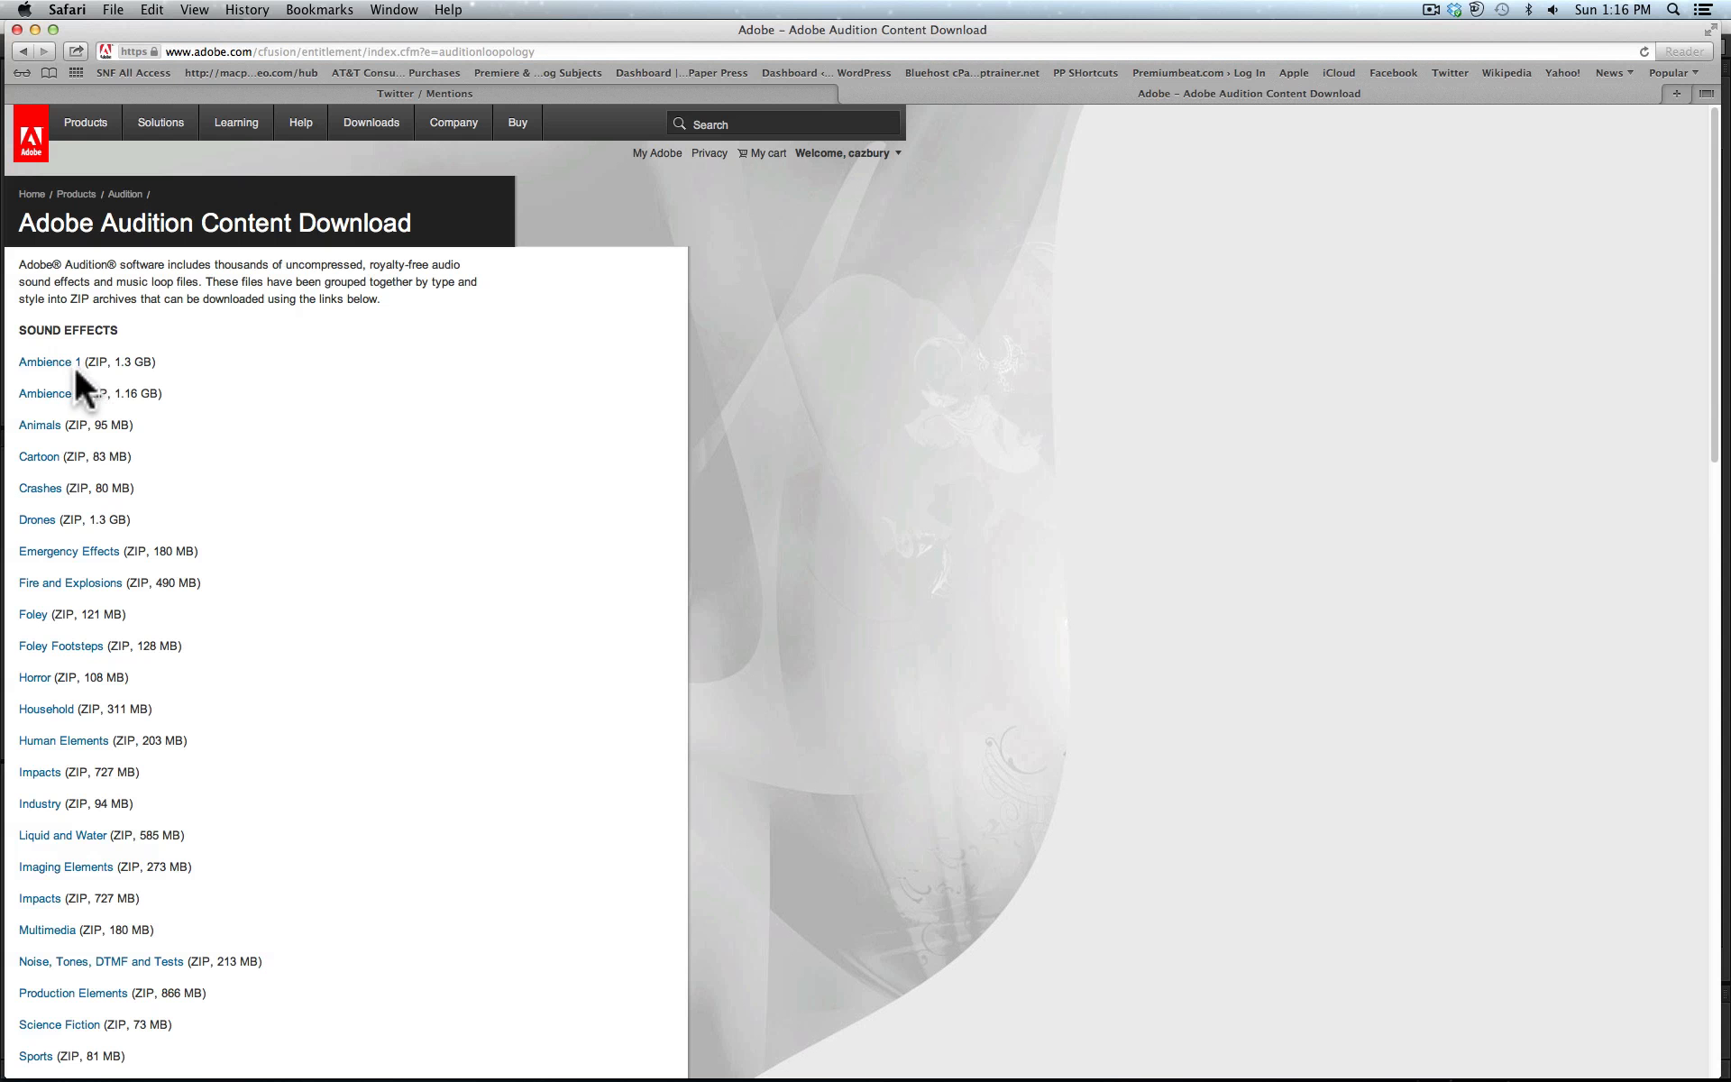
# Step: Look through the sound effects and music loop downloads, then switch back to Adobe Audition
pyautogui.scroll(-2, 198, 393)
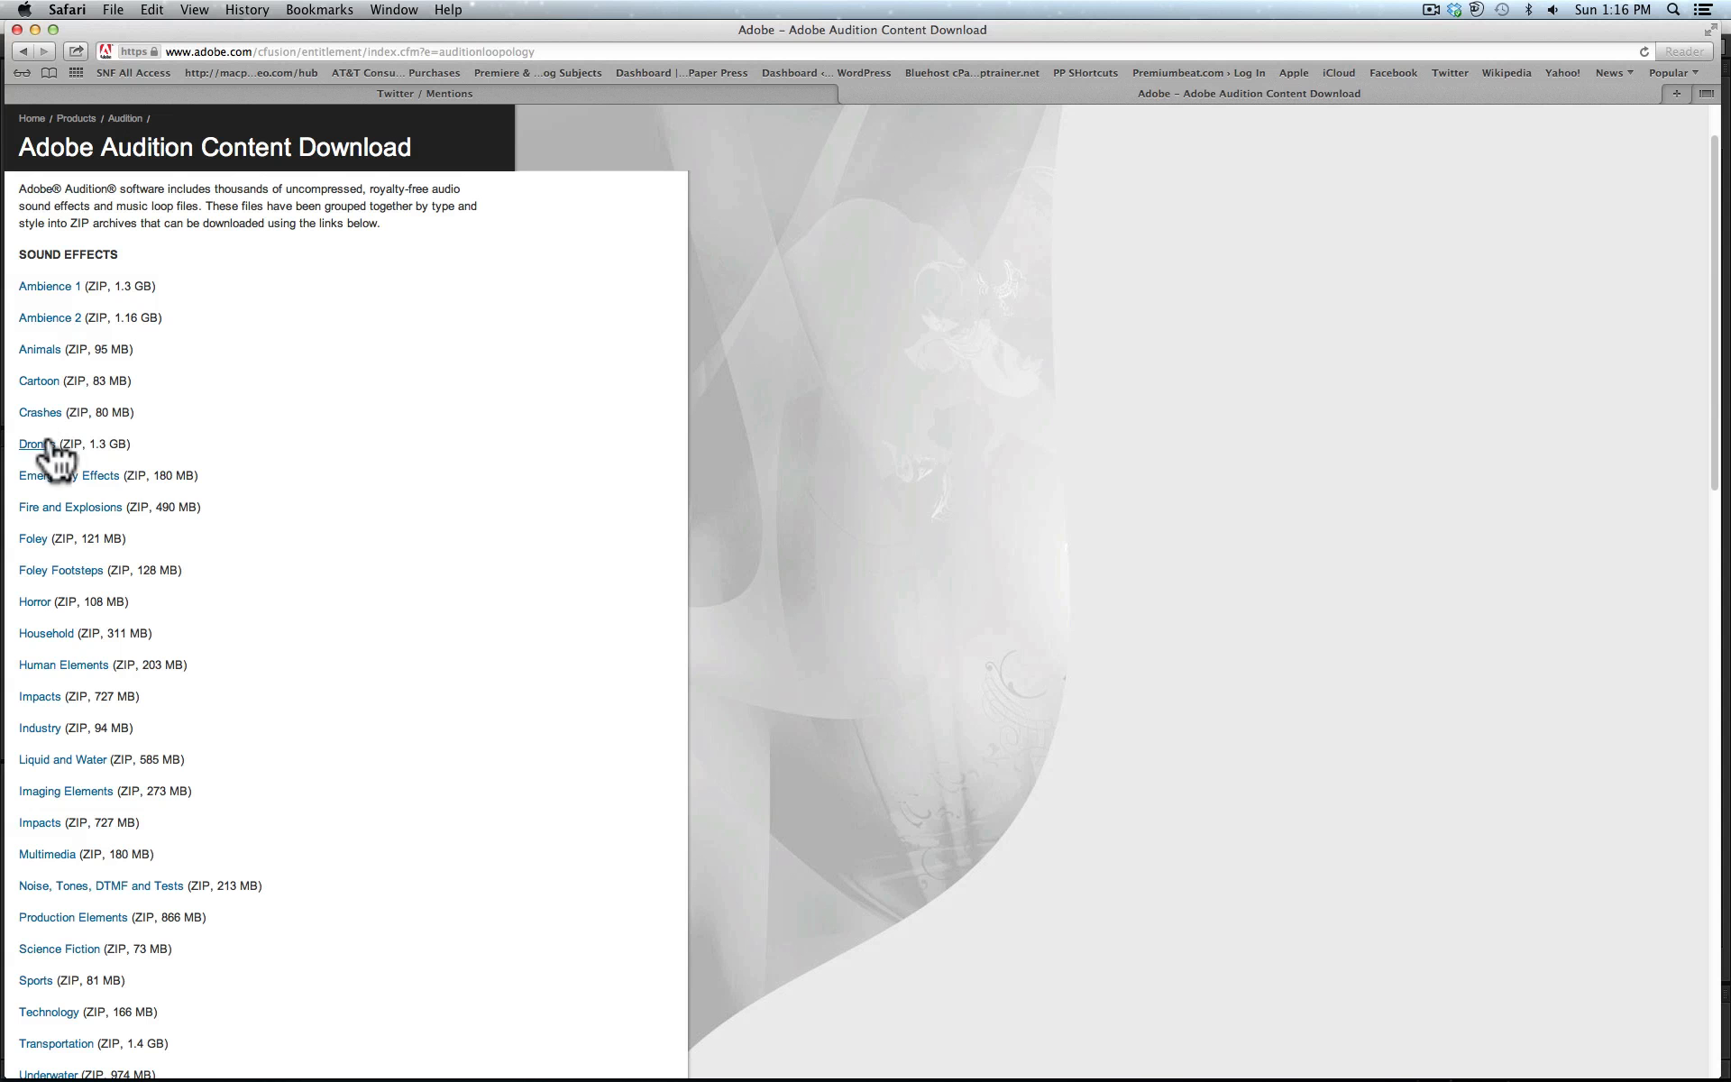
pyautogui.scroll(-2, 257, 422)
pyautogui.scroll(-2, 256, 424)
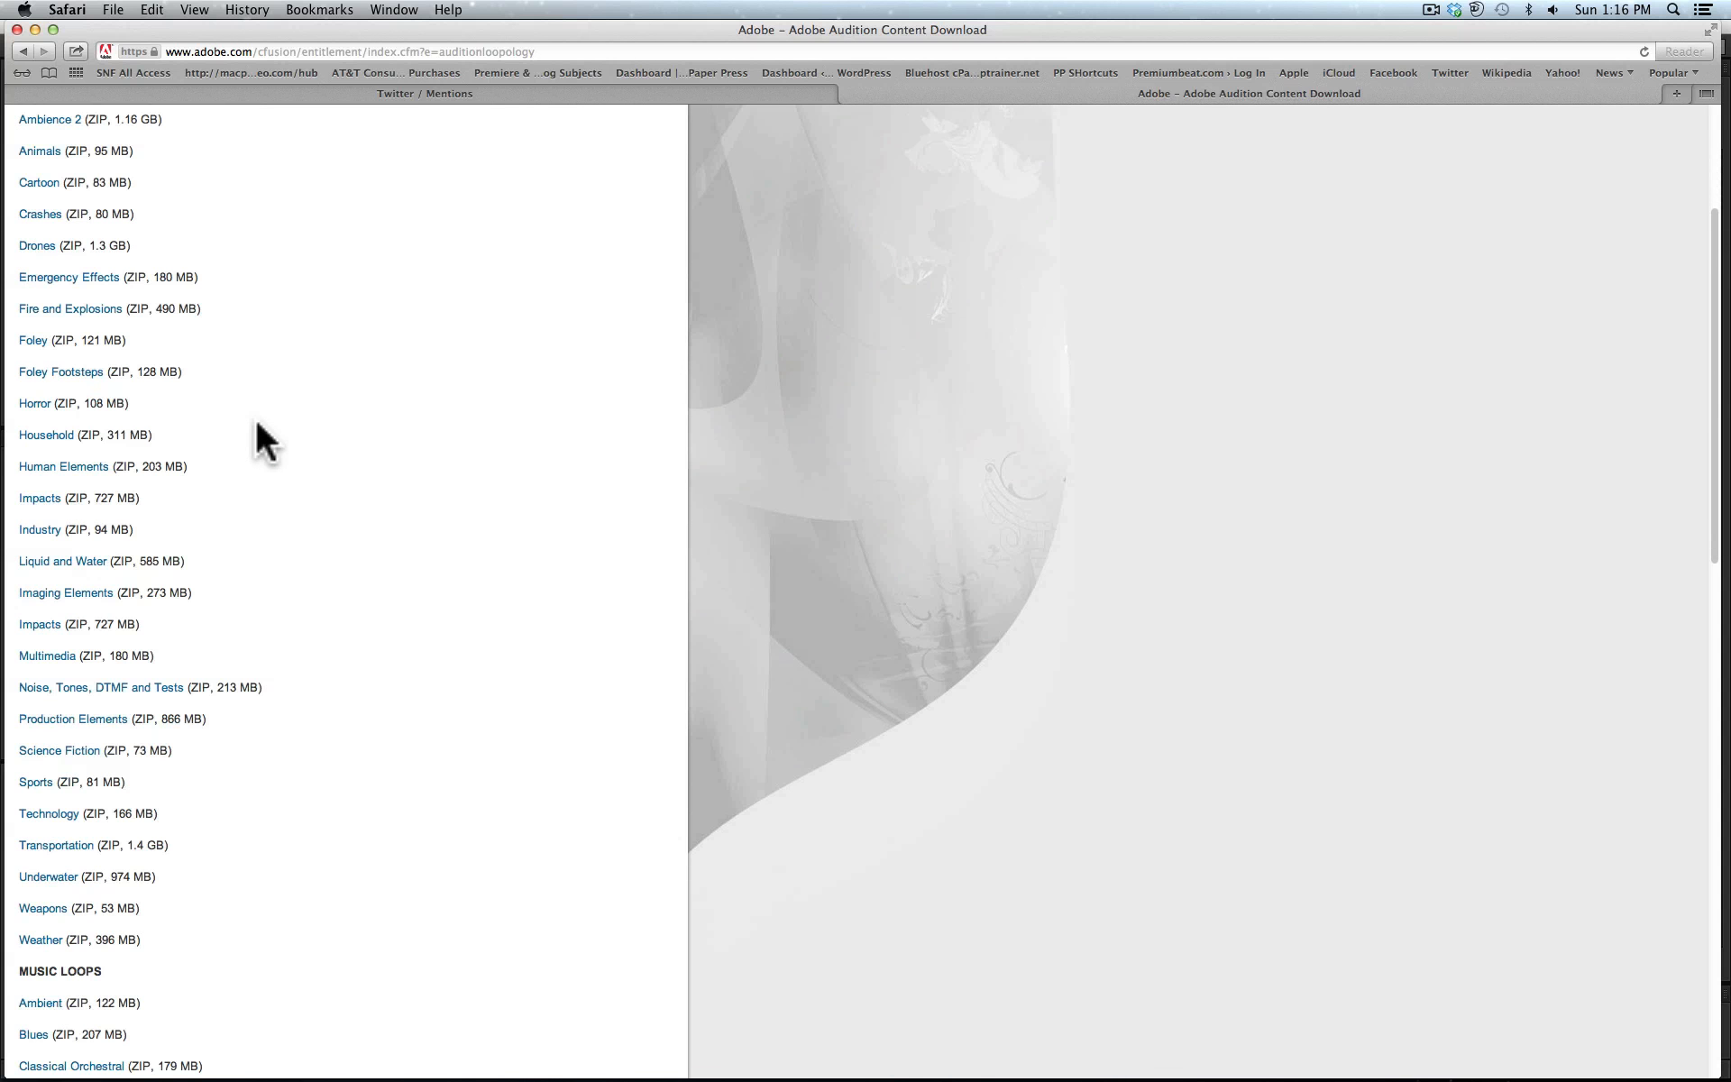
pyautogui.scroll(-5, 283, 545)
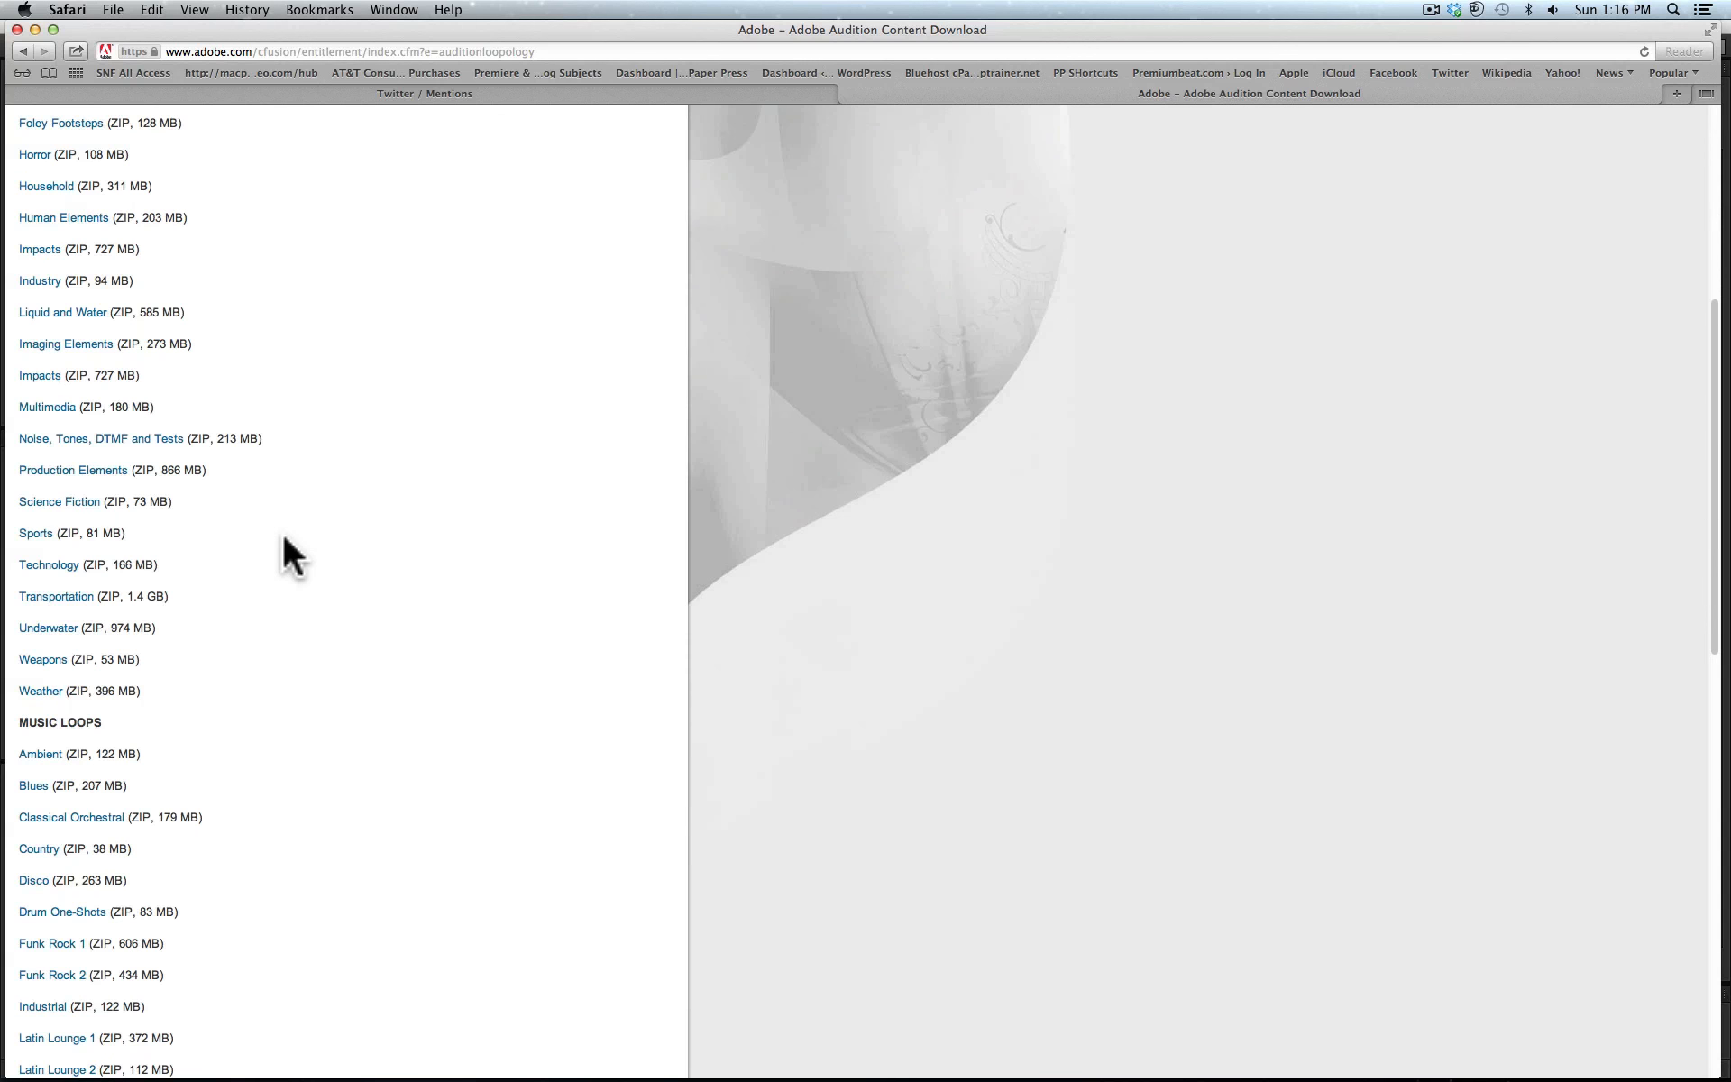
pyautogui.scroll(5, 270, 532)
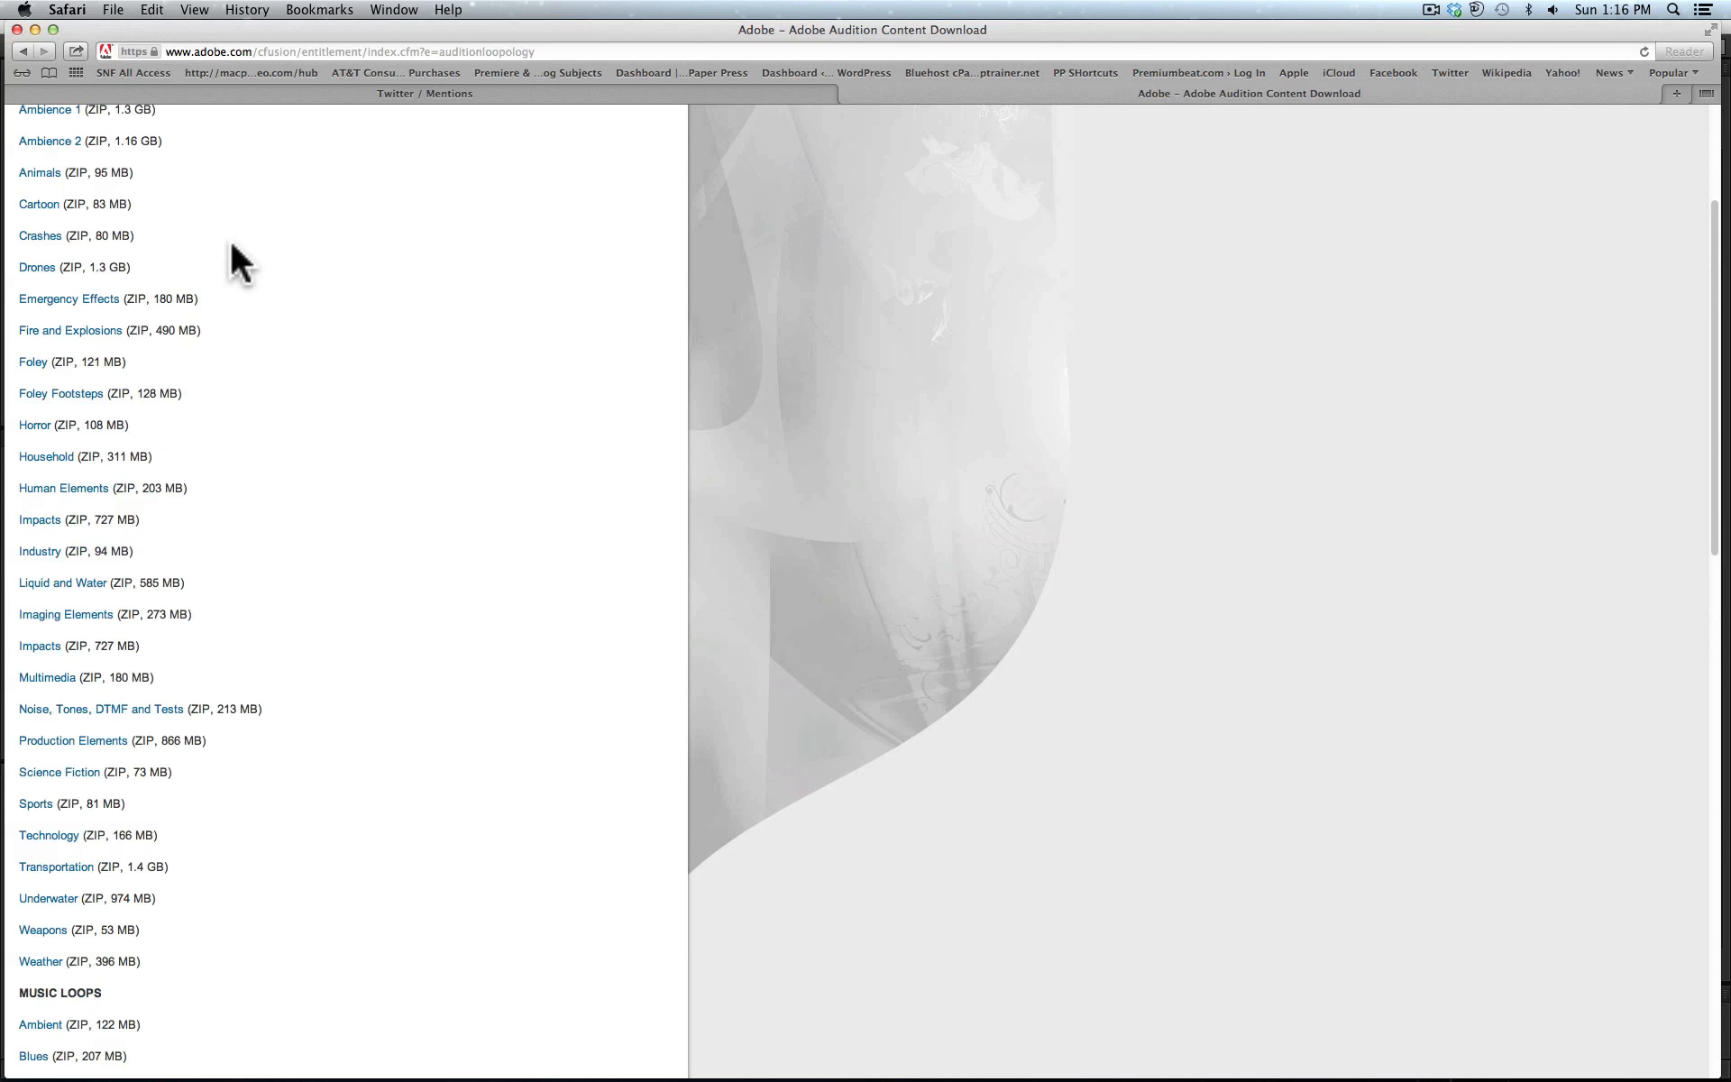
pyautogui.press('super+Tab')
pyautogui.press('super+Tab')
pyautogui.press('super+Tab')
pyautogui.press('super+Tab')
pyautogui.press('super+Tab')
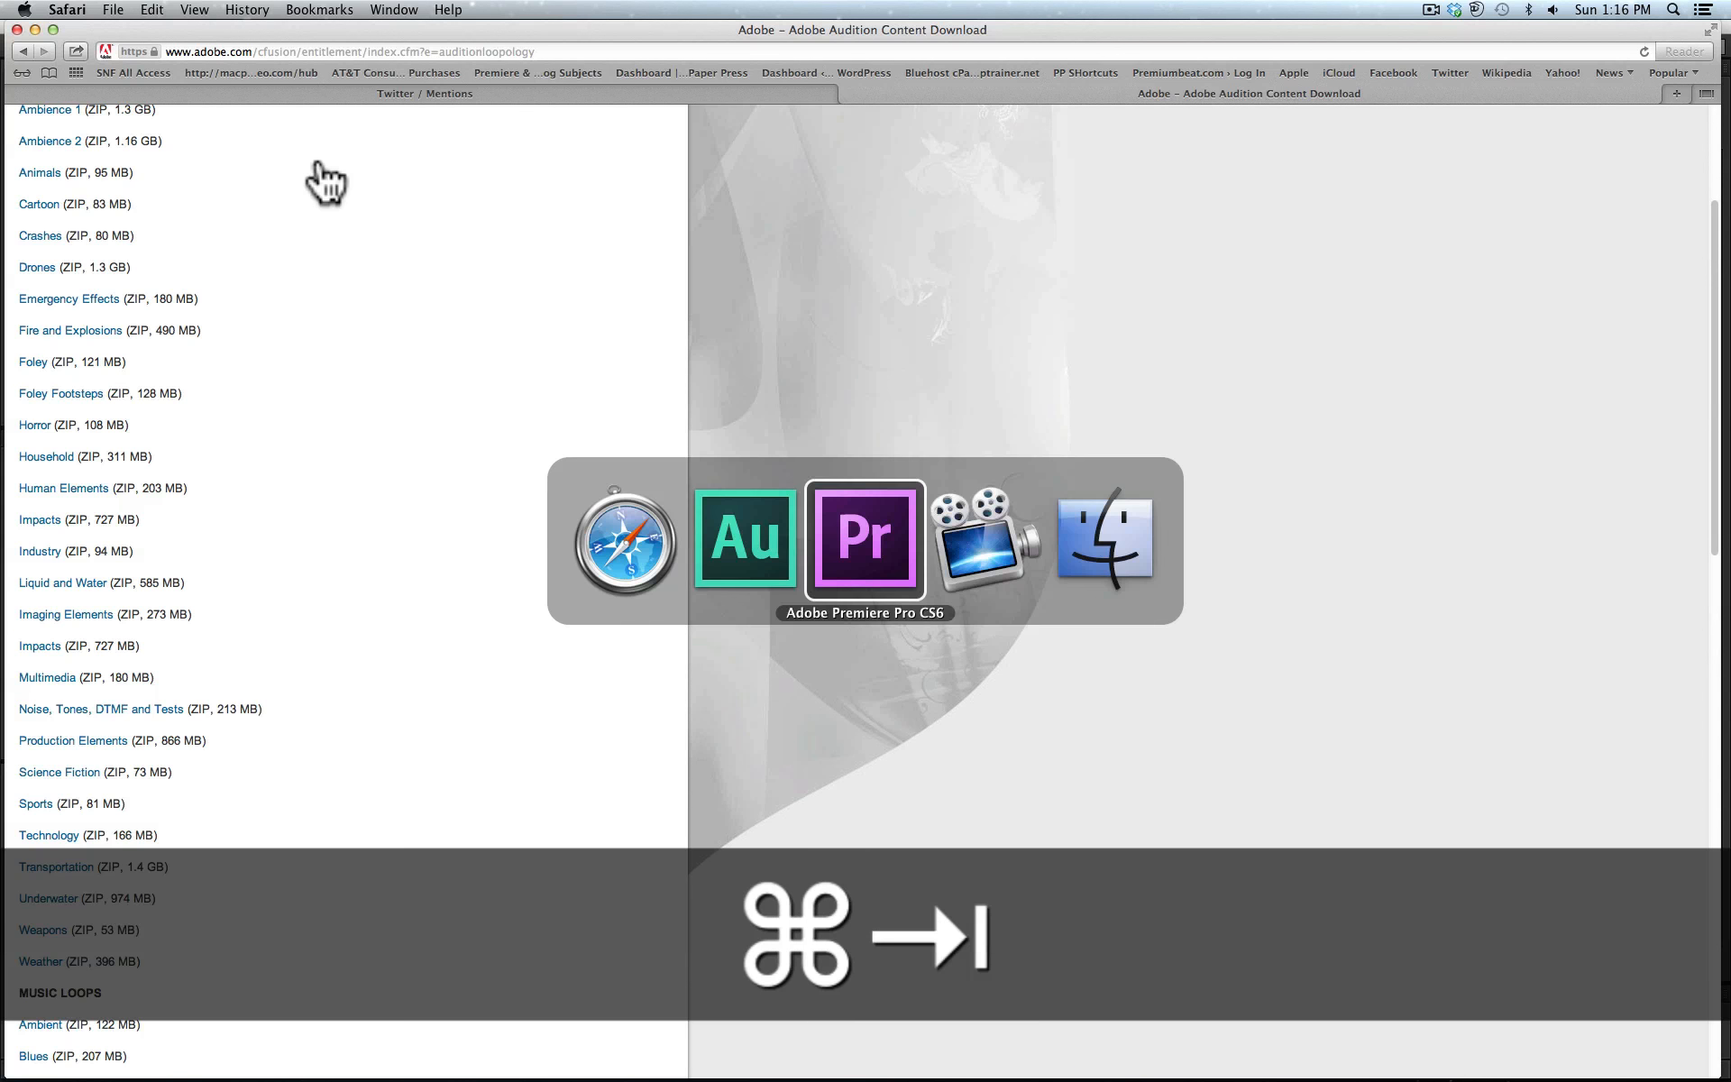
pyautogui.press('super+Tab')
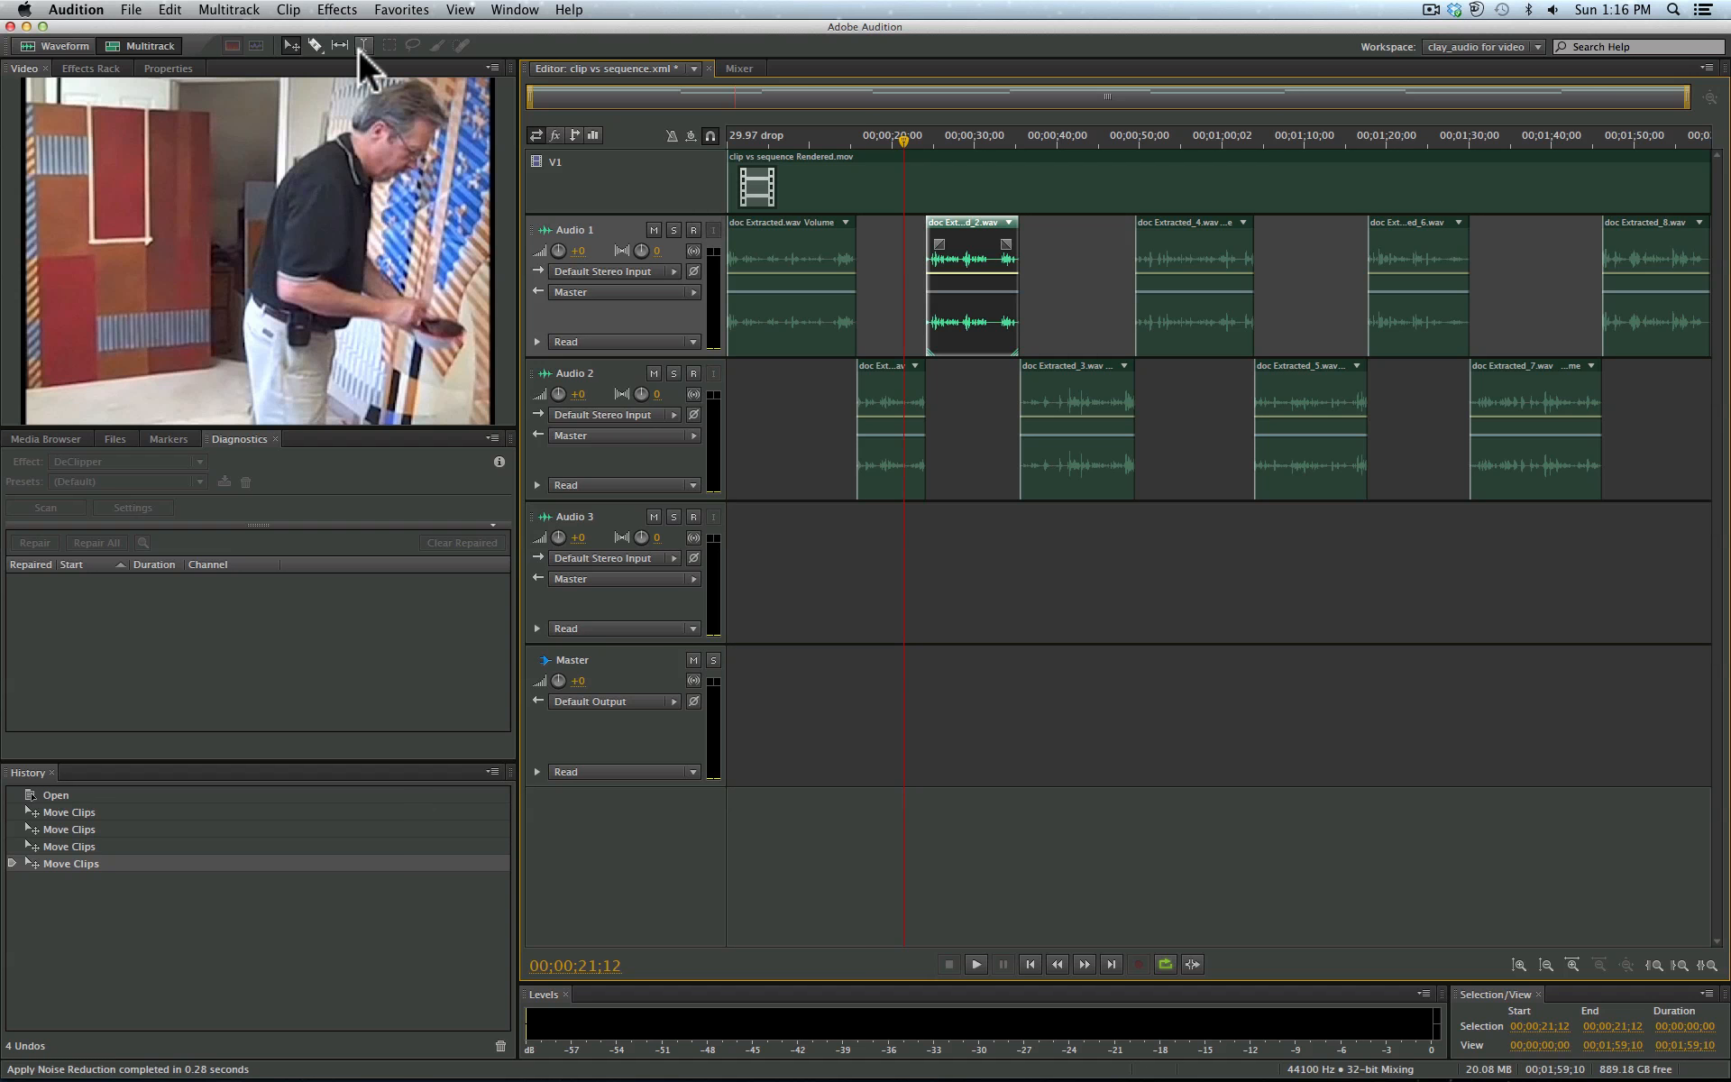
# Step: Export the multitrack session to Adobe Premiere Pro as a stereo file mixdown, with opening in Premiere Pro enabled
pyautogui.click(236, 9)
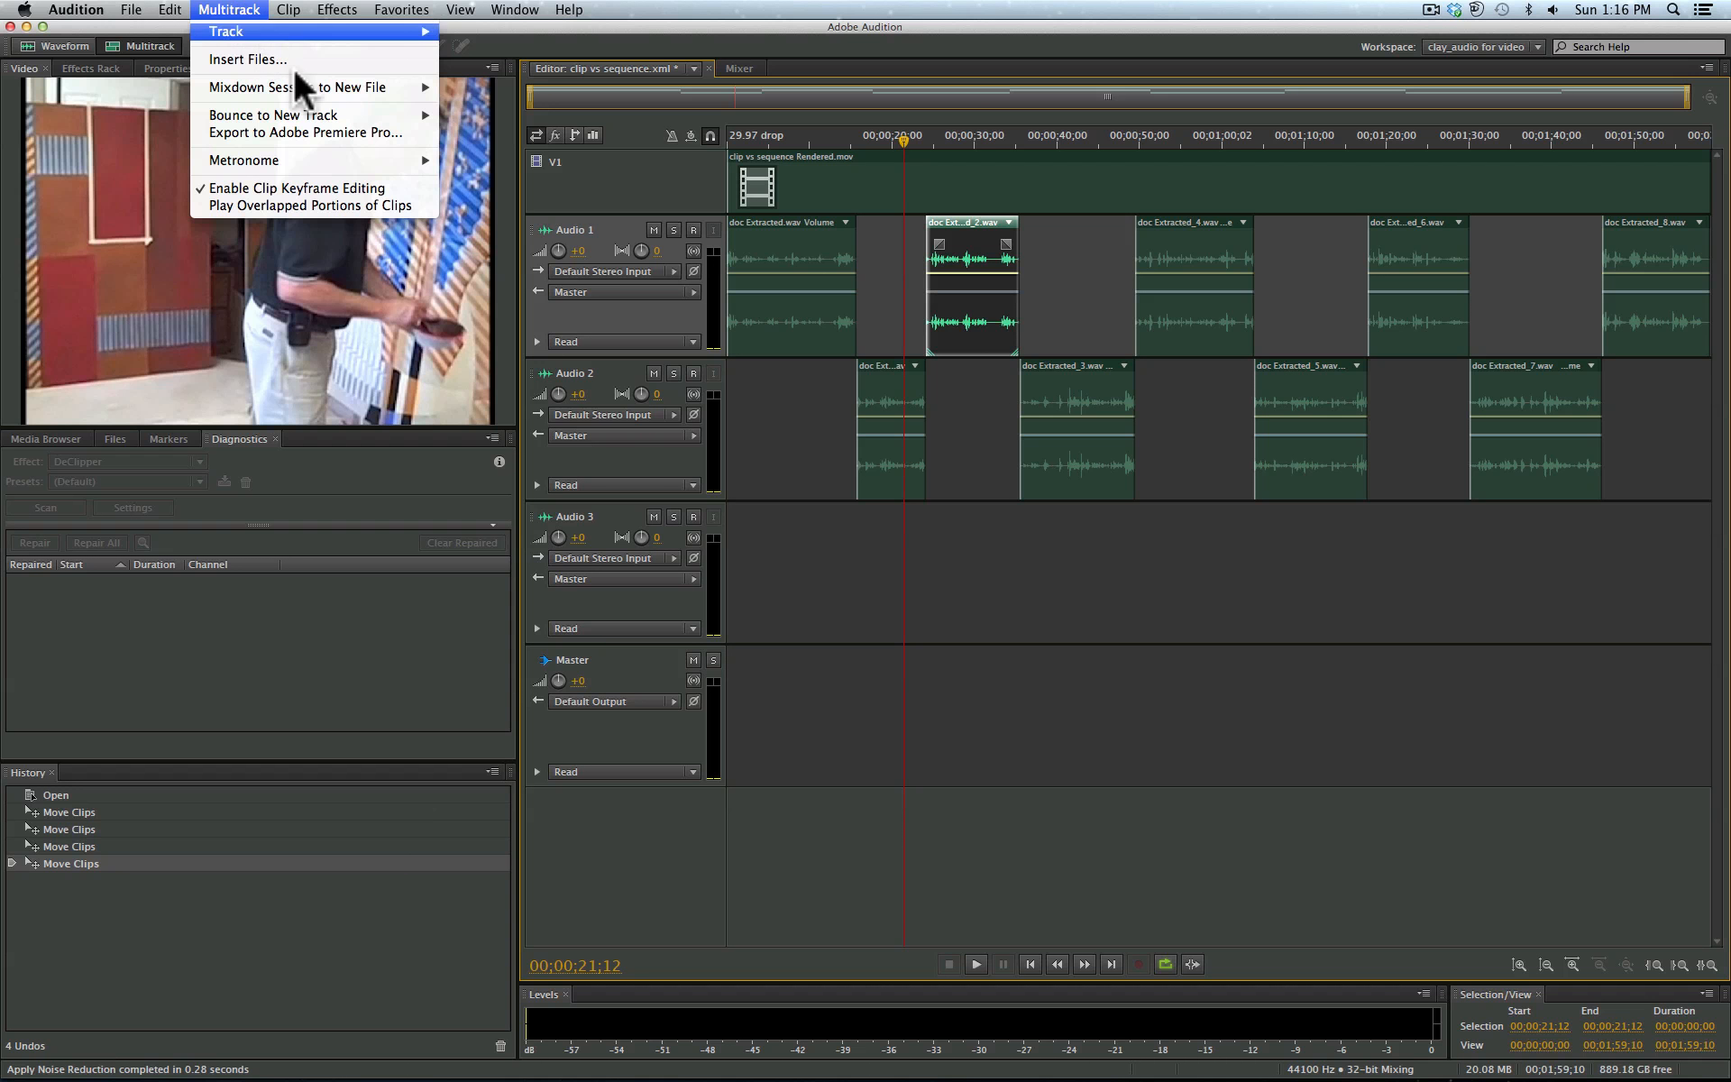
pyautogui.click(364, 132)
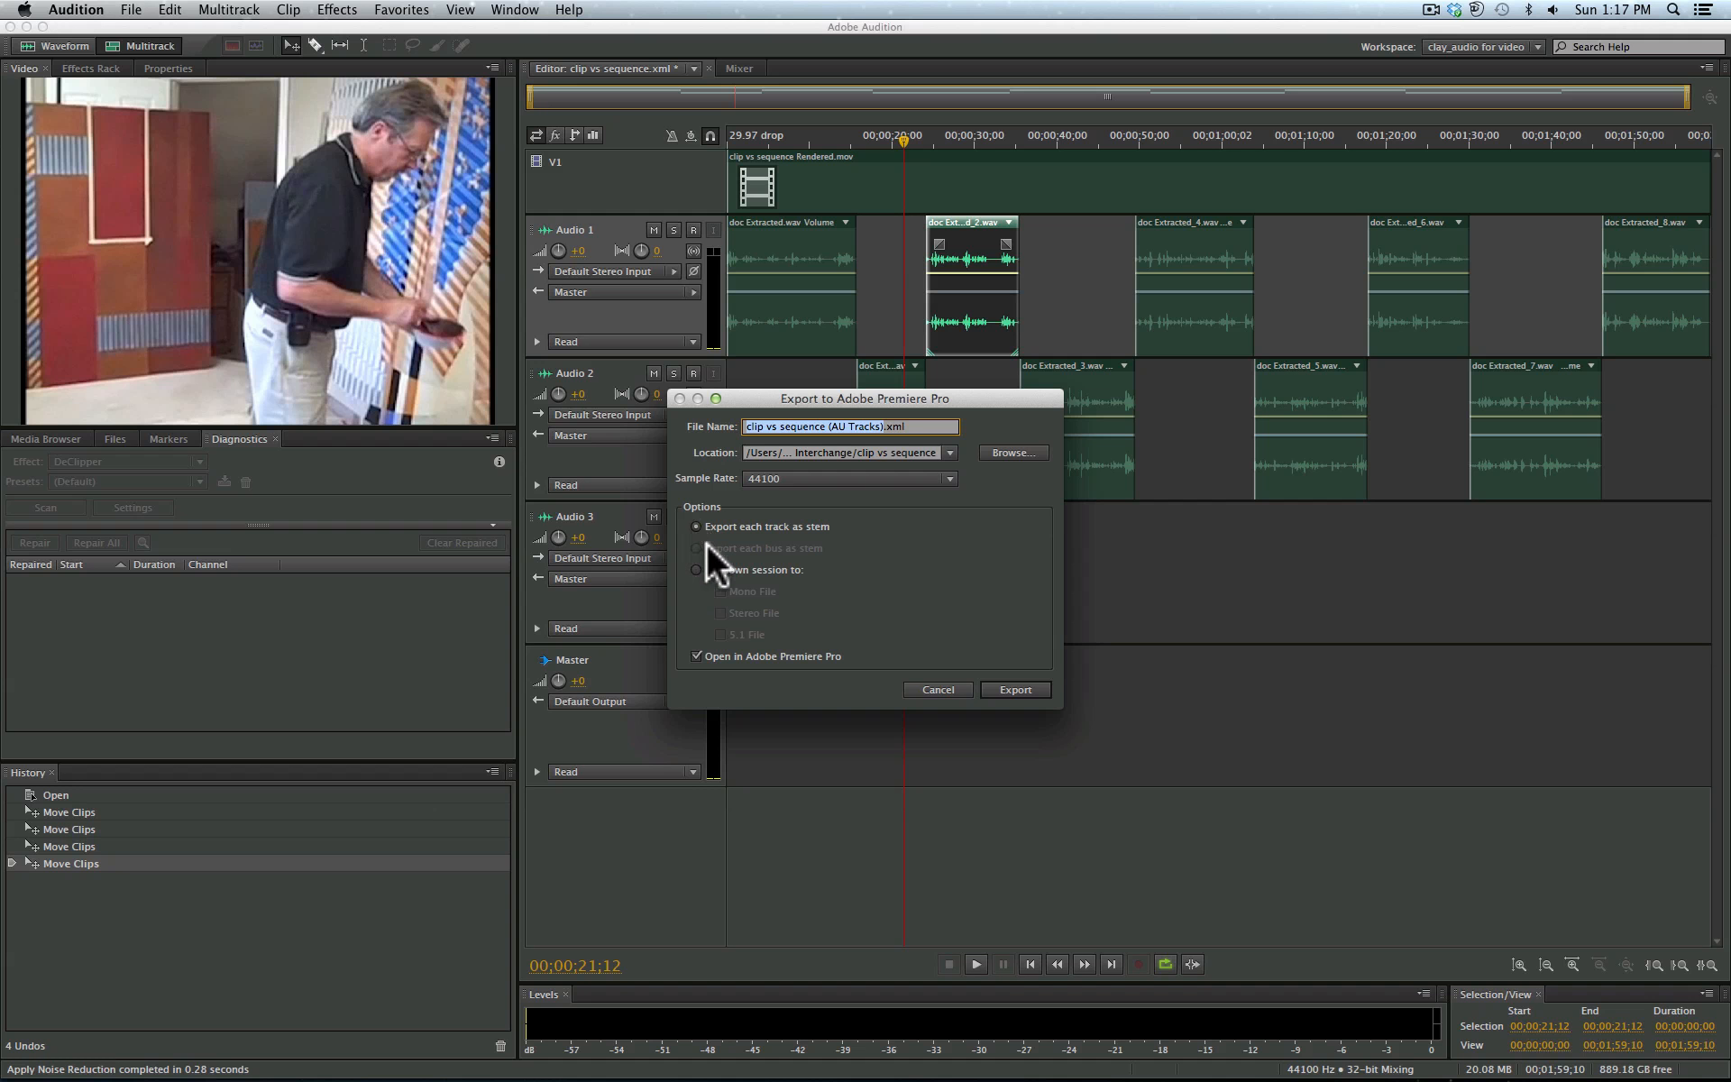
pyautogui.click(696, 568)
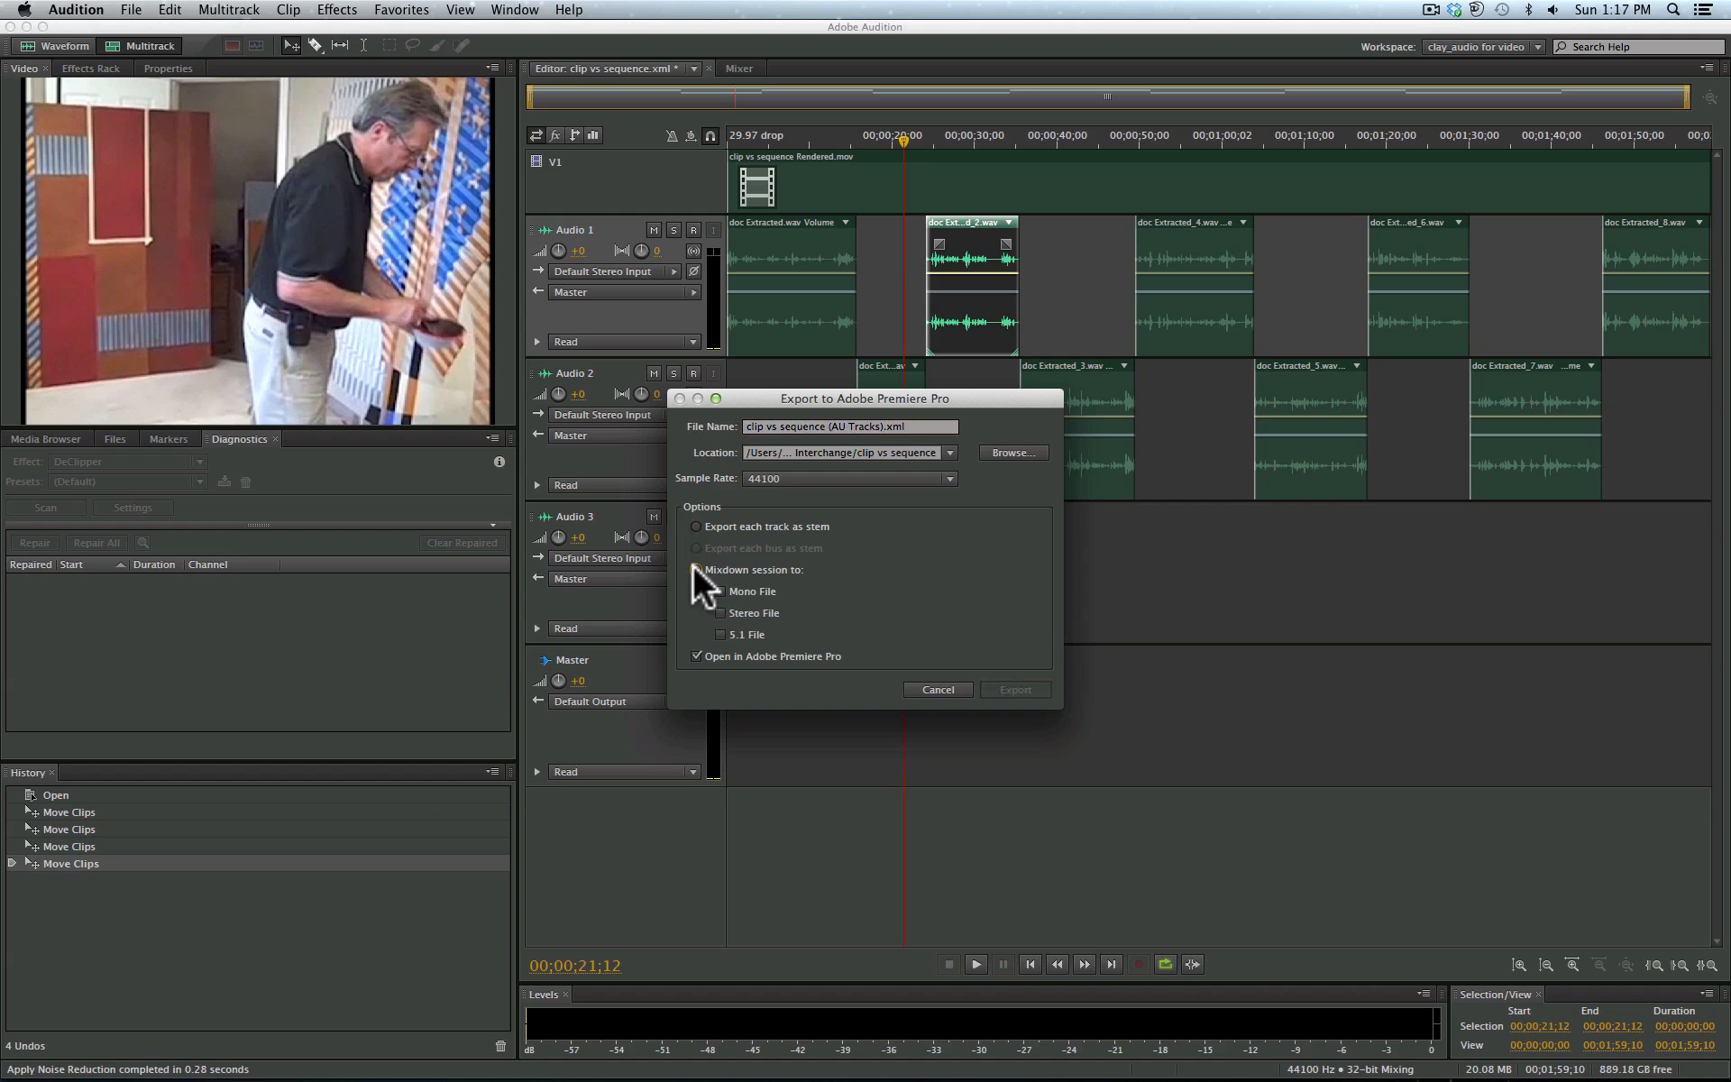
pyautogui.click(721, 613)
pyautogui.click(1010, 687)
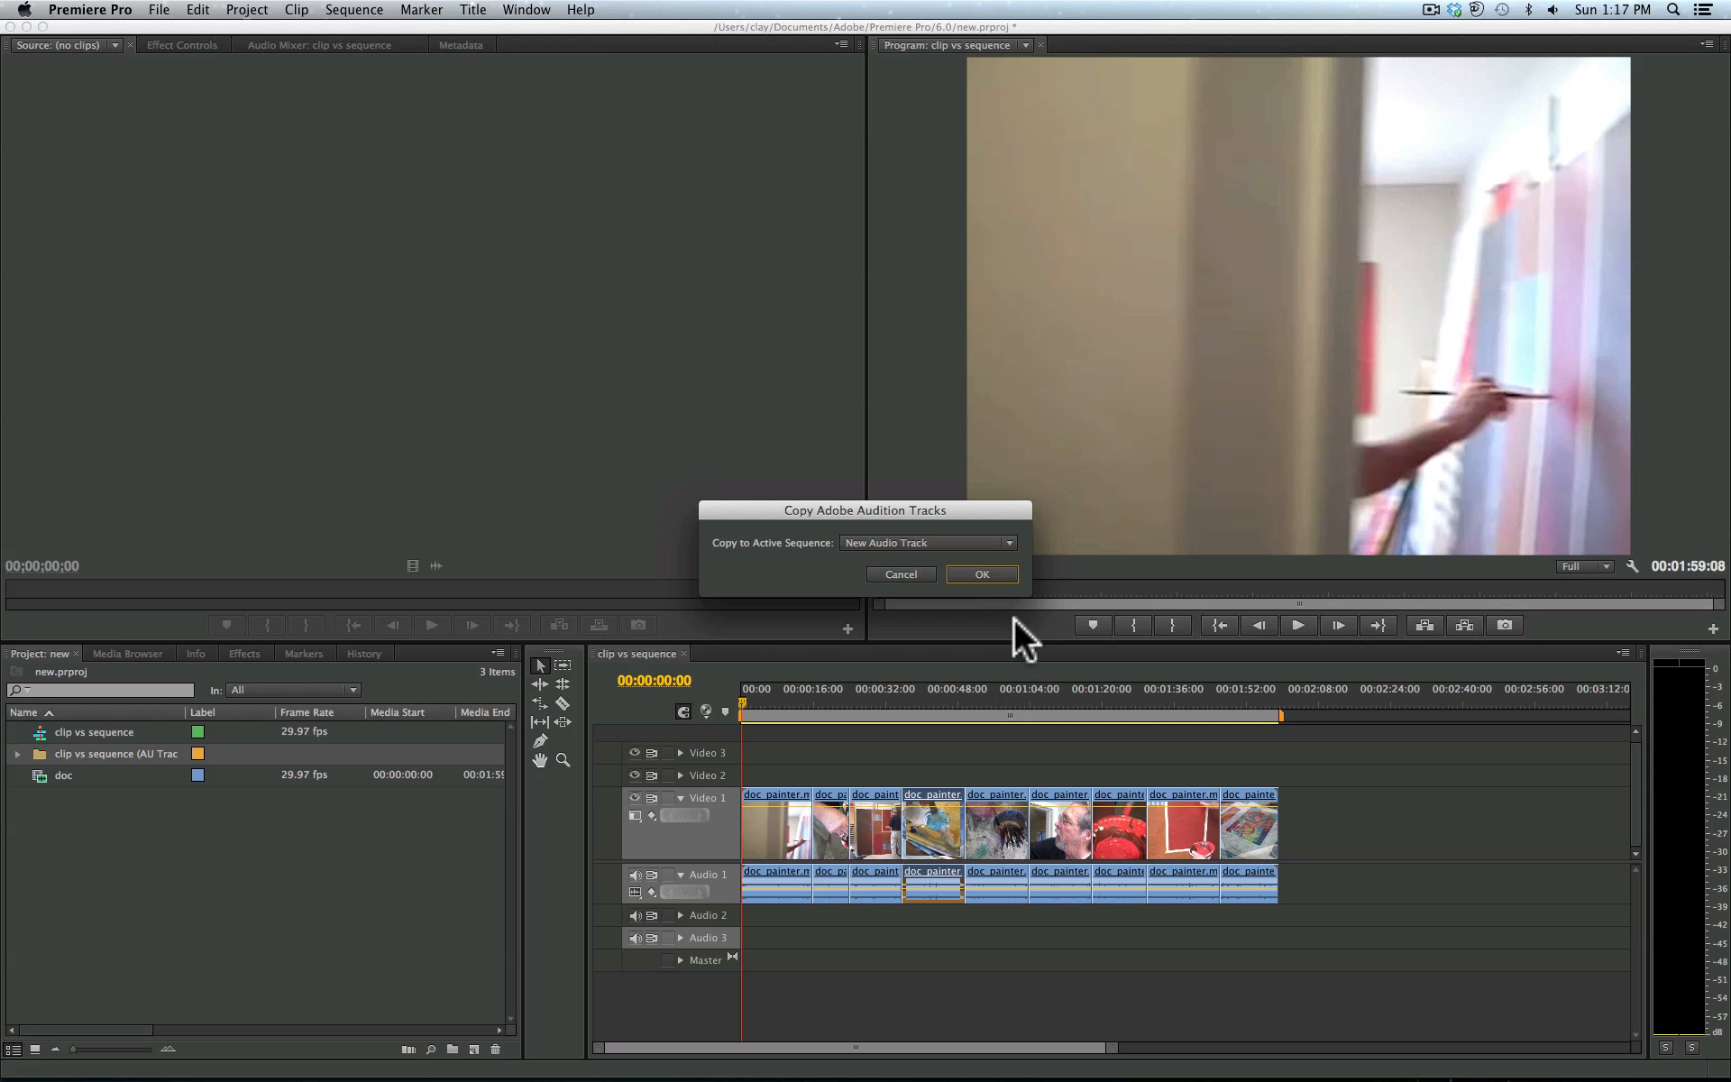
# Step: In Premiere Pro, copy the Audition mixdown to a new audio track of the active sequence and enlarge that track to show its waveform
pyautogui.click(979, 574)
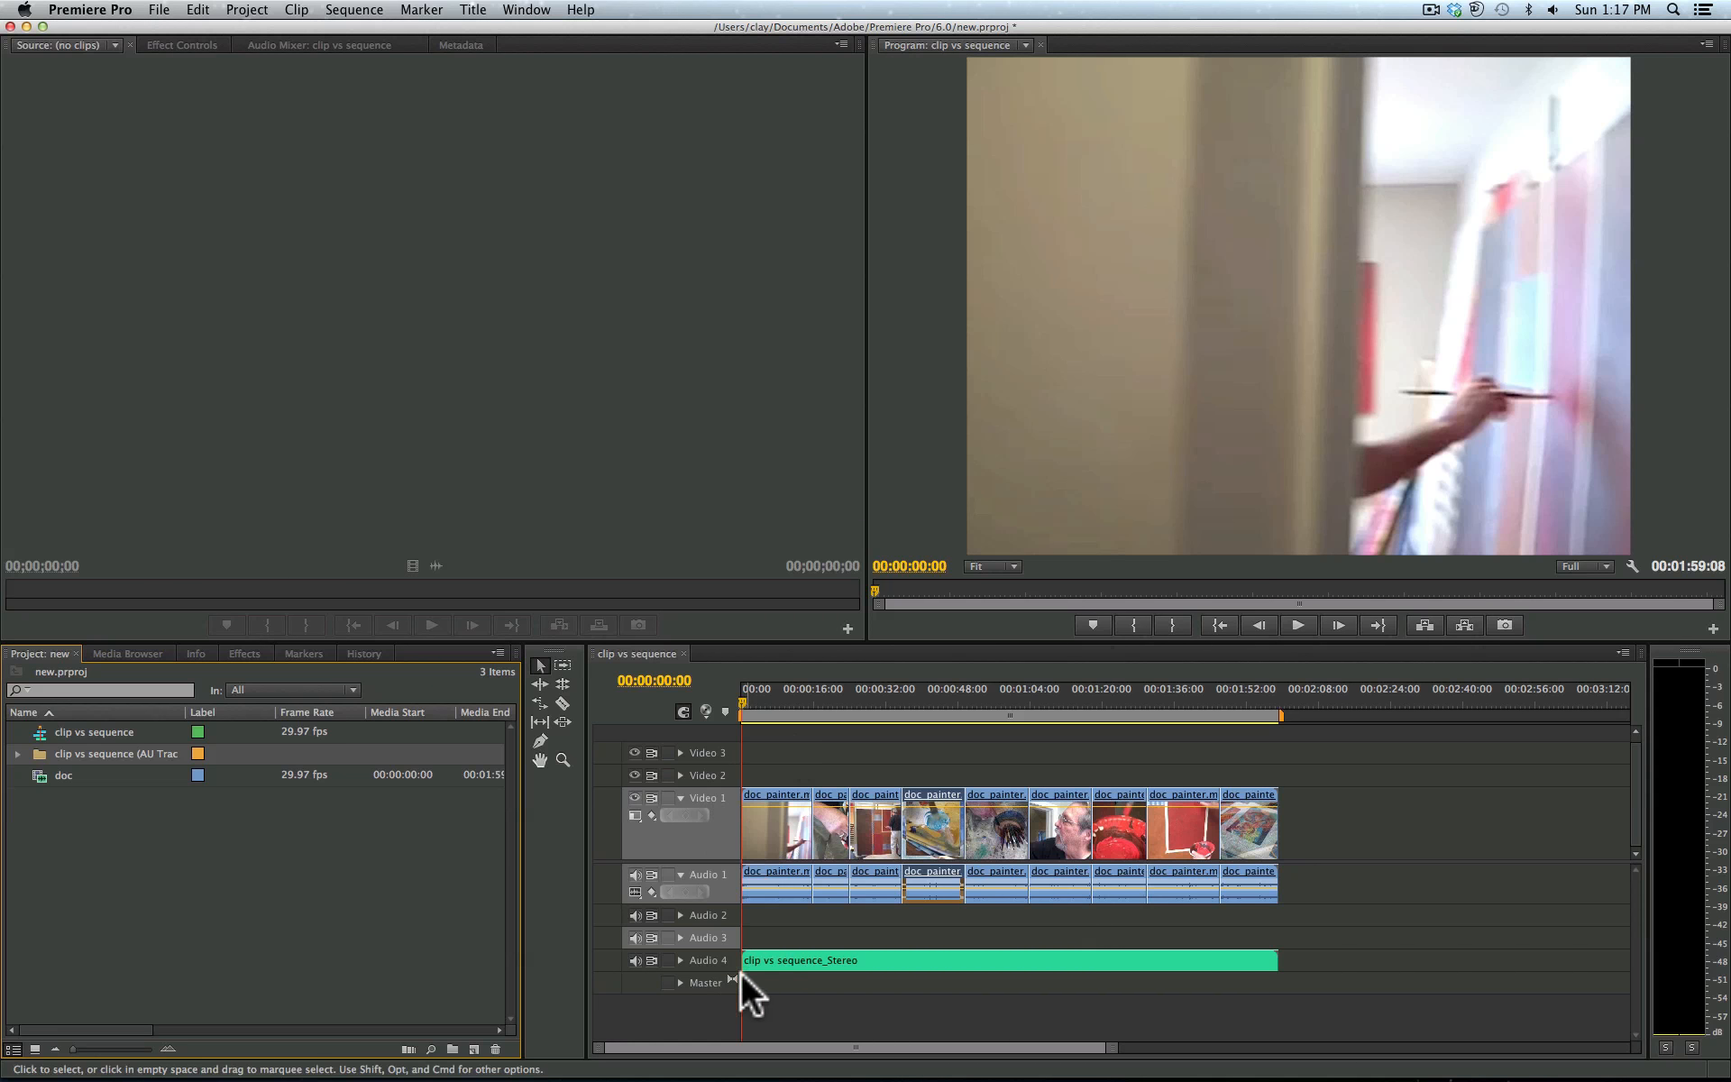
pyautogui.click(681, 959)
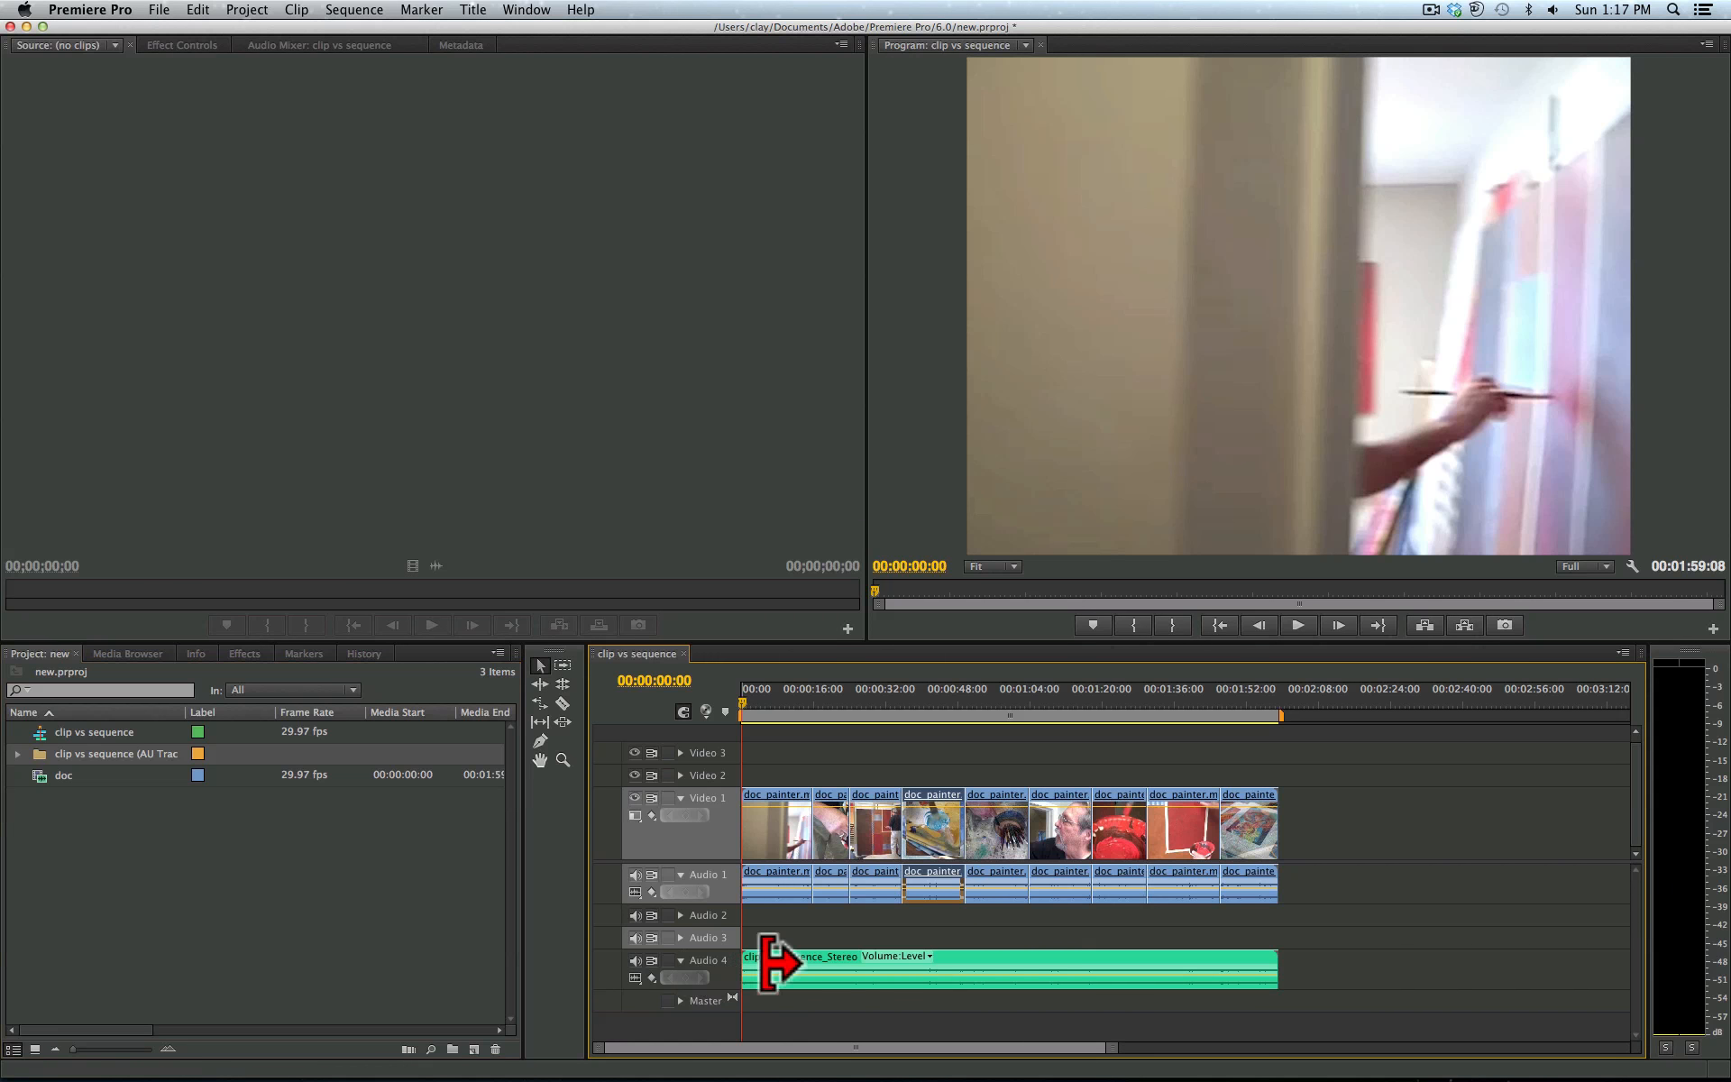
pyautogui.moveTo(726, 989); pyautogui.dragTo(724, 1028)
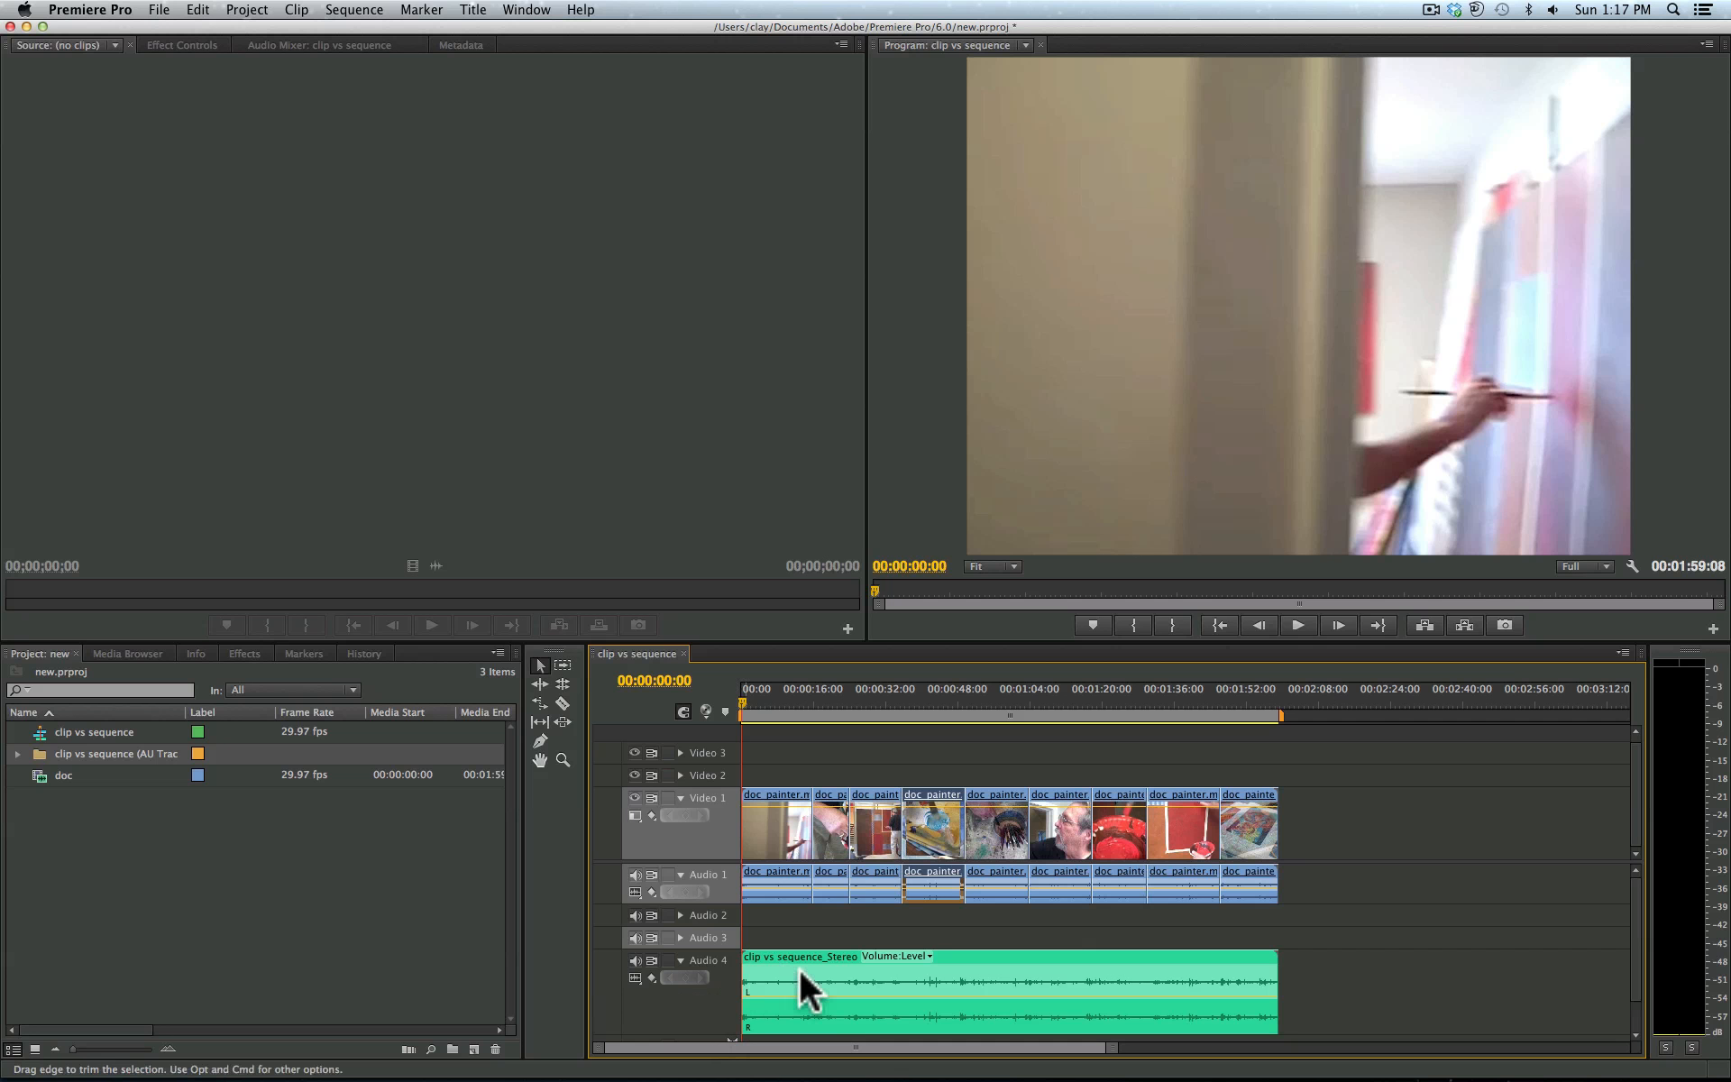